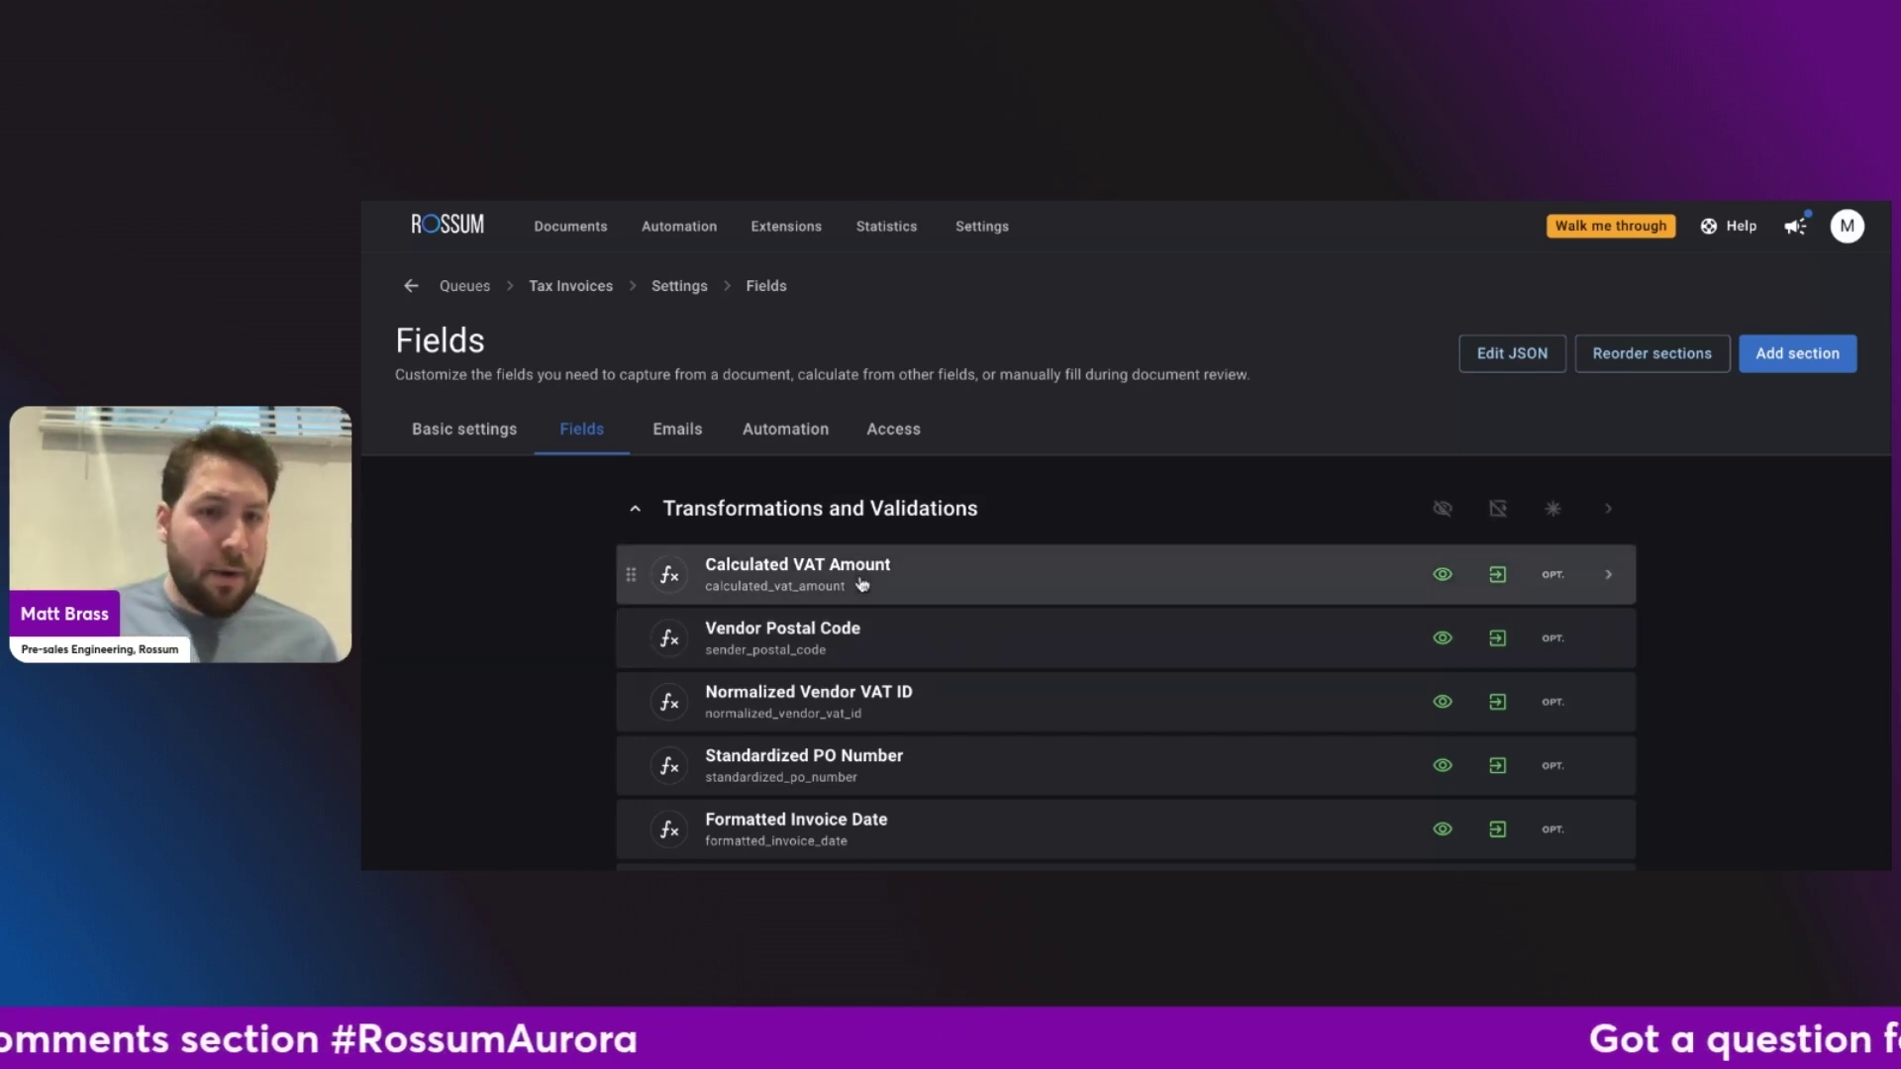
Generate the Calculated VAT Amount field's formula with Copilot: "If VAT amount is missing, calculate the difference between Total and Base amounts".
{"action": "left_click", "coordinate": [1069, 578]}
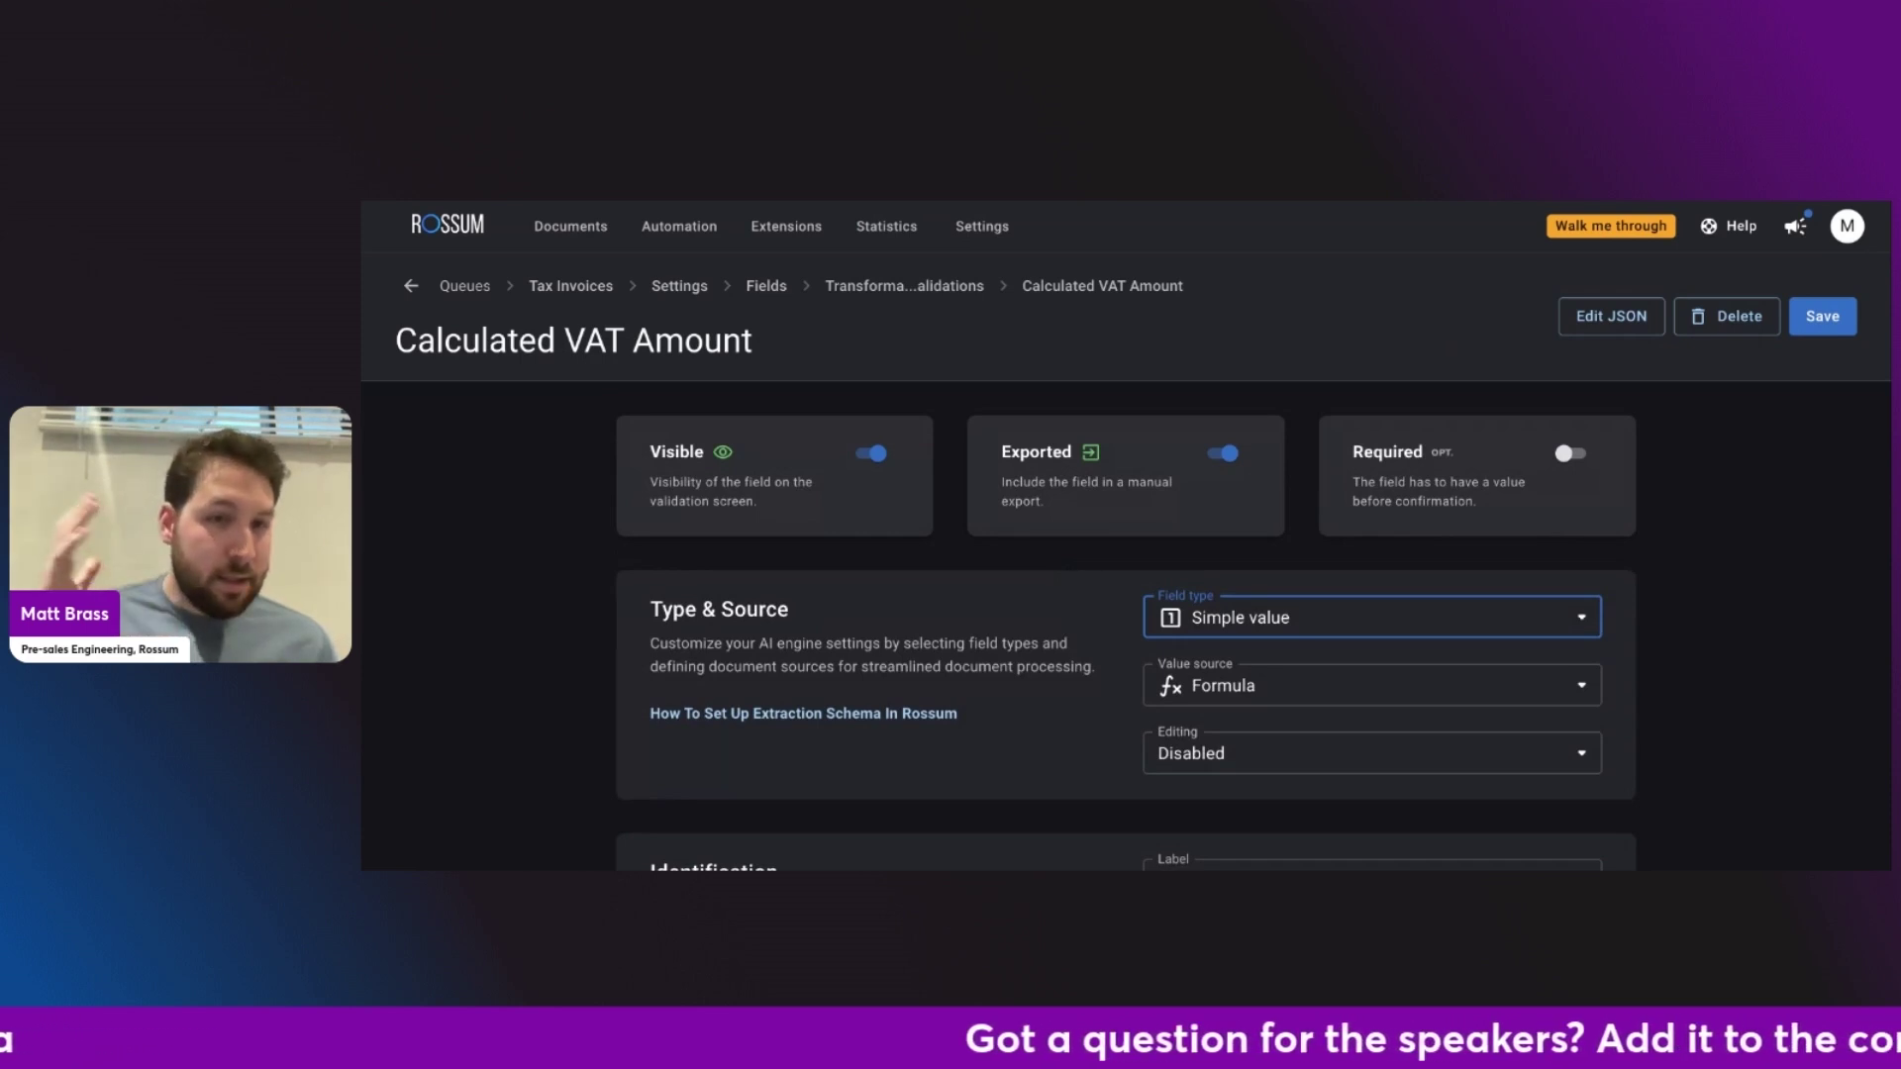
{"action": "scroll", "coordinate": [1069, 576], "scroll_direction": "down", "scroll_amount": 1}
{"action": "scroll", "coordinate": [1069, 576], "scroll_direction": "down", "scroll_amount": 5}
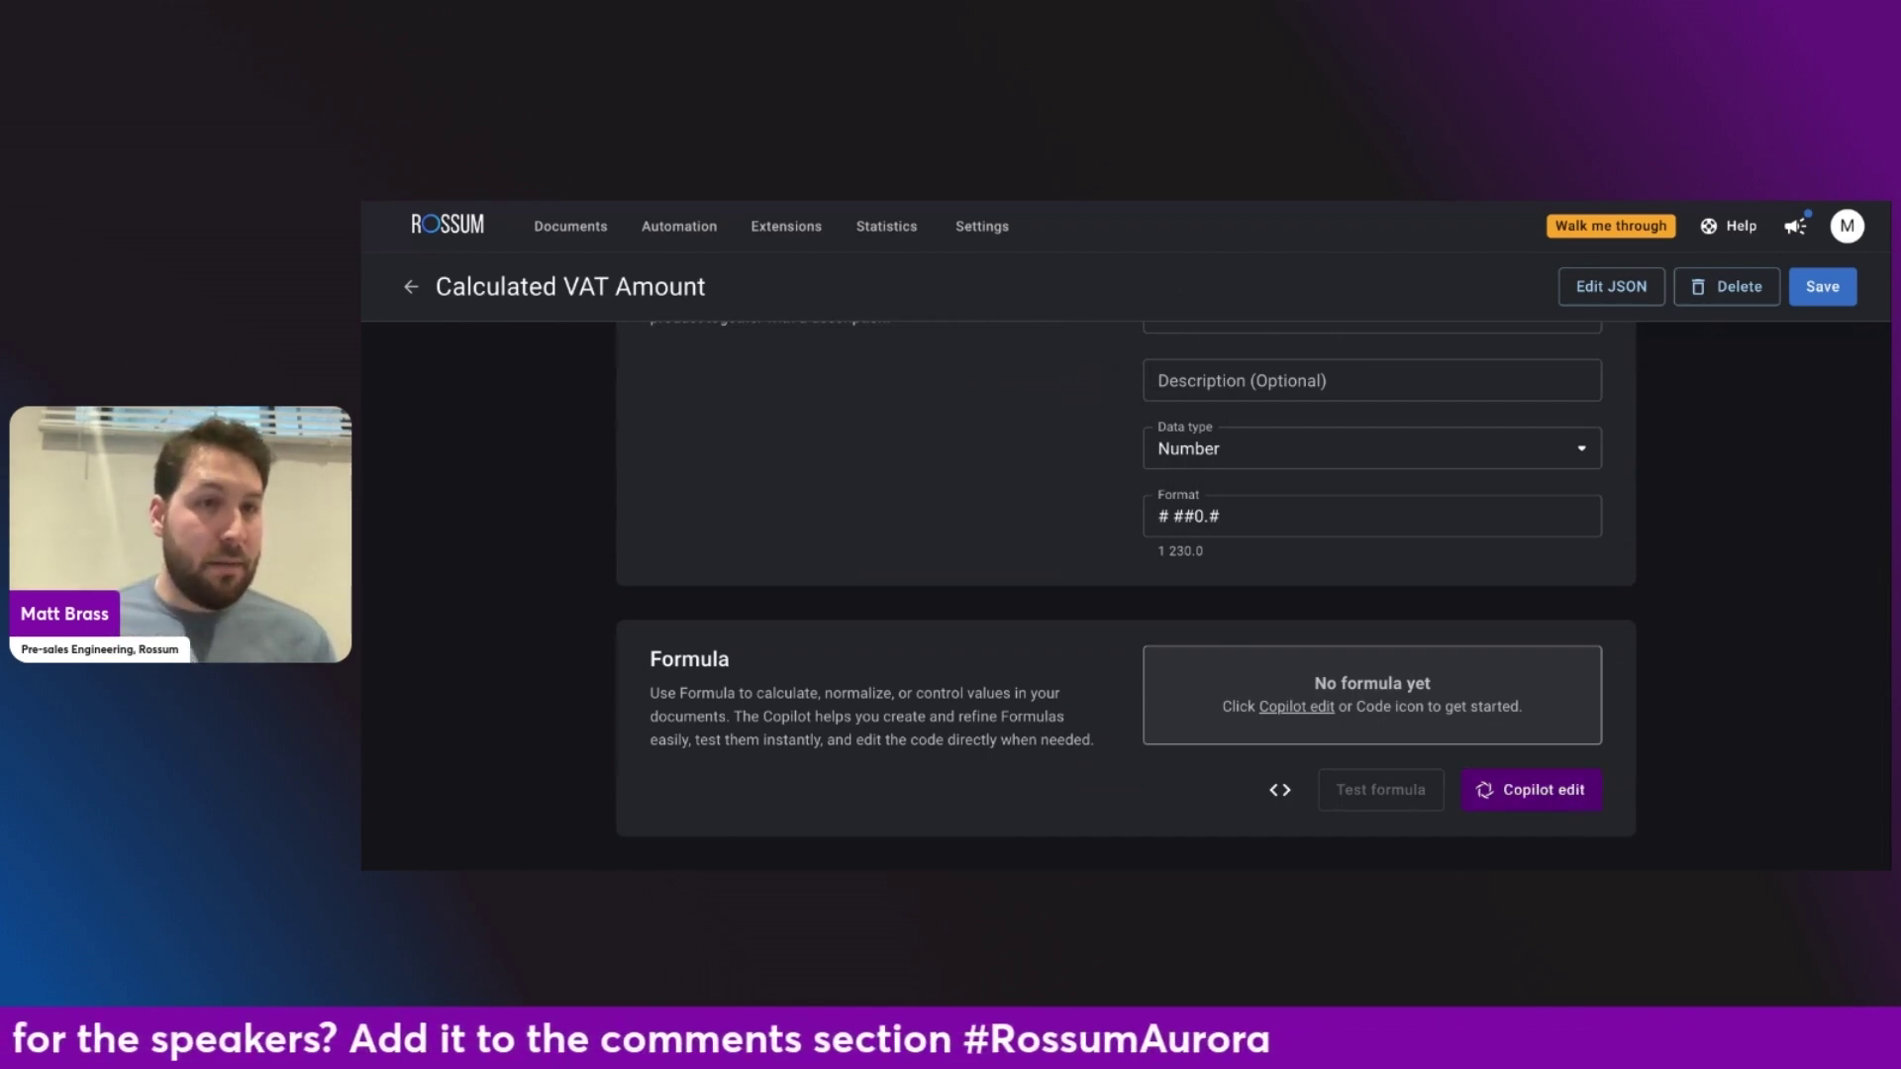
{"action": "left_click", "coordinate": [1564, 789]}
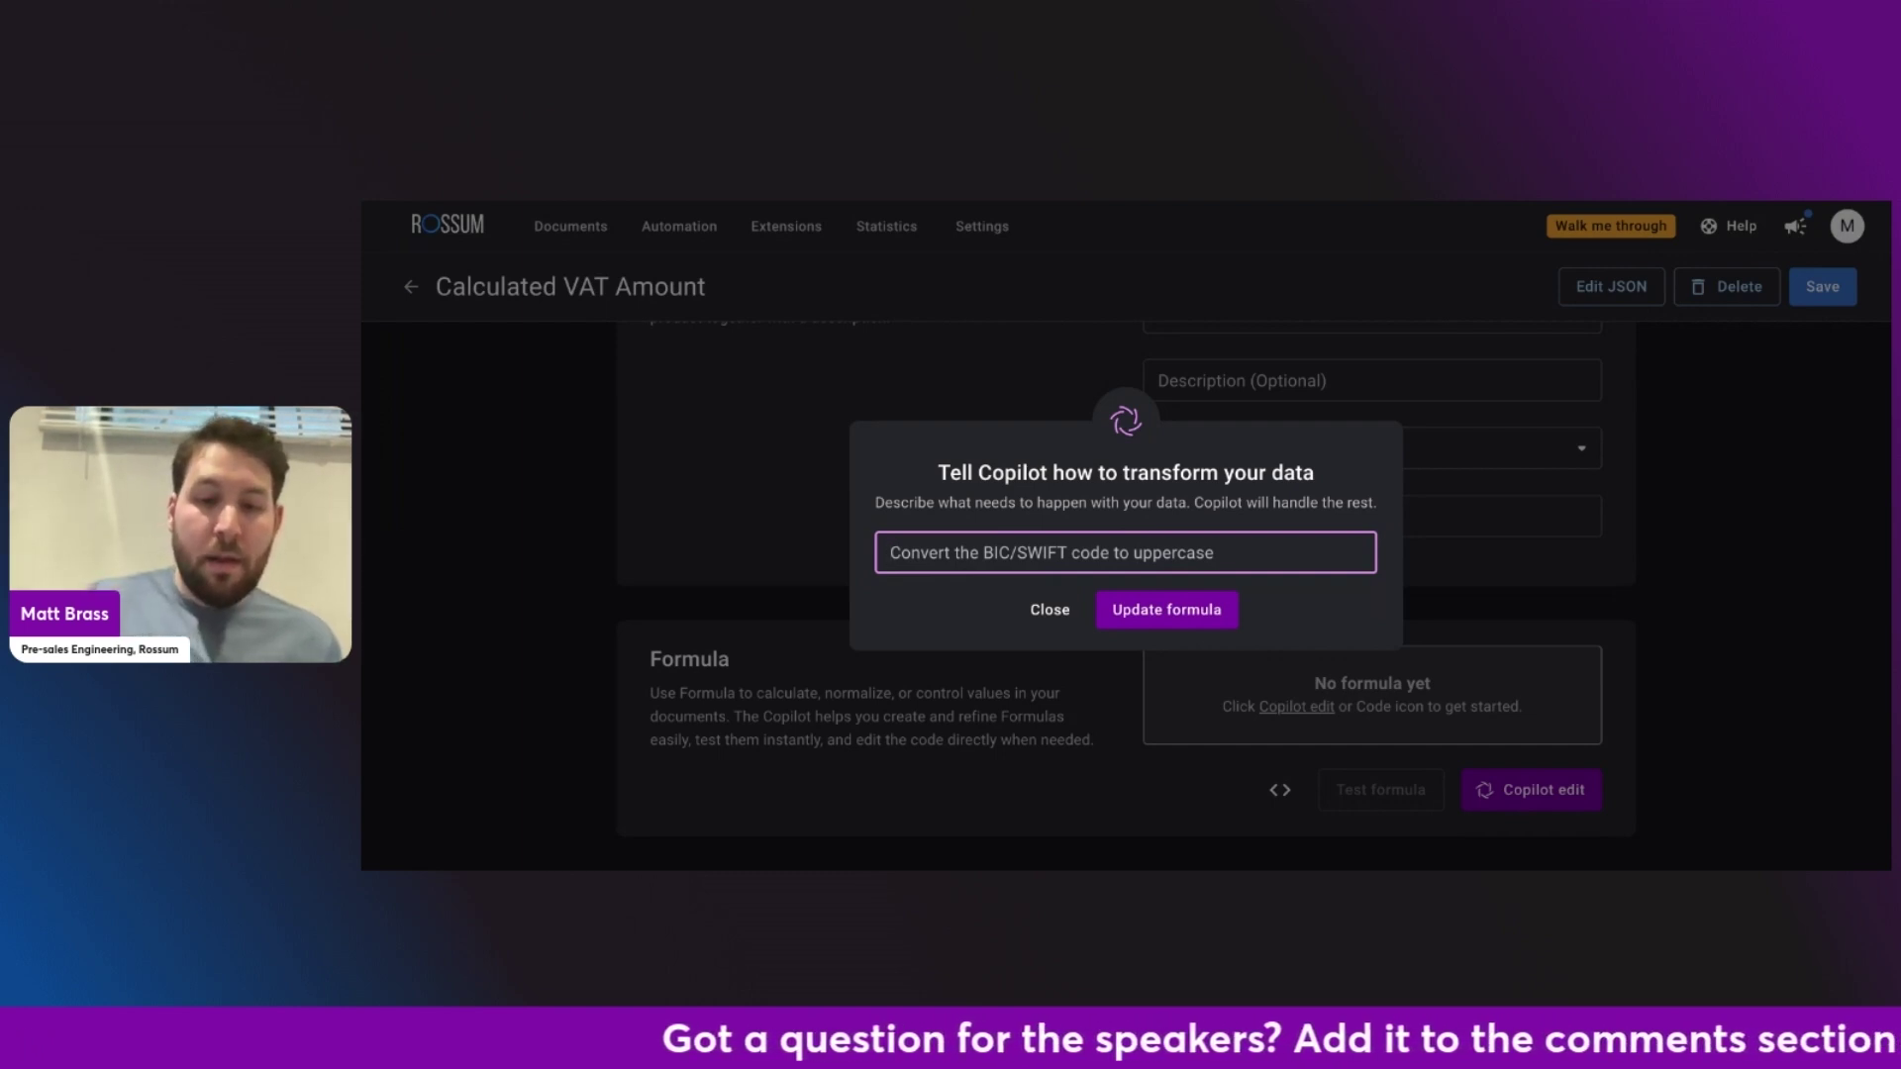
{"action": "type", "text": "If VAT amount is missing, calculate the difference between Total and Base amounts"}
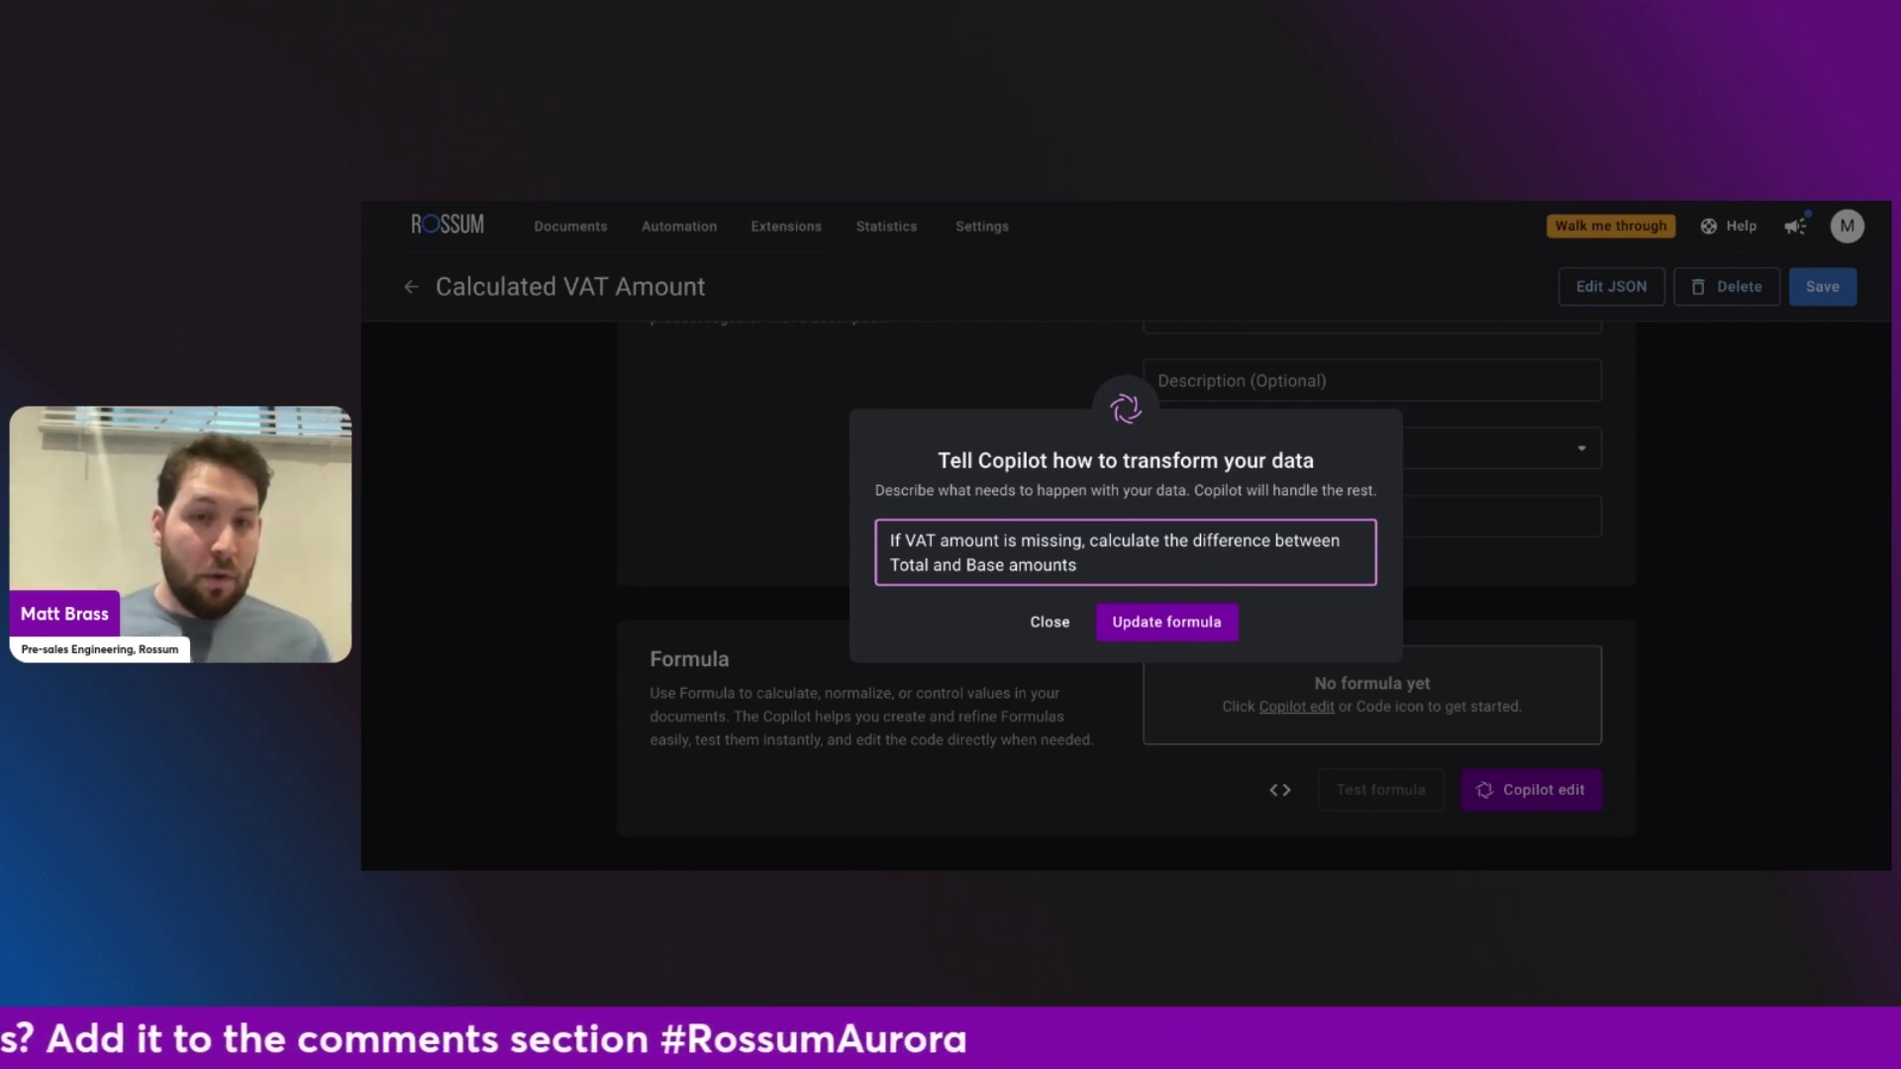
{"action": "left_click", "coordinate": [1198, 624]}
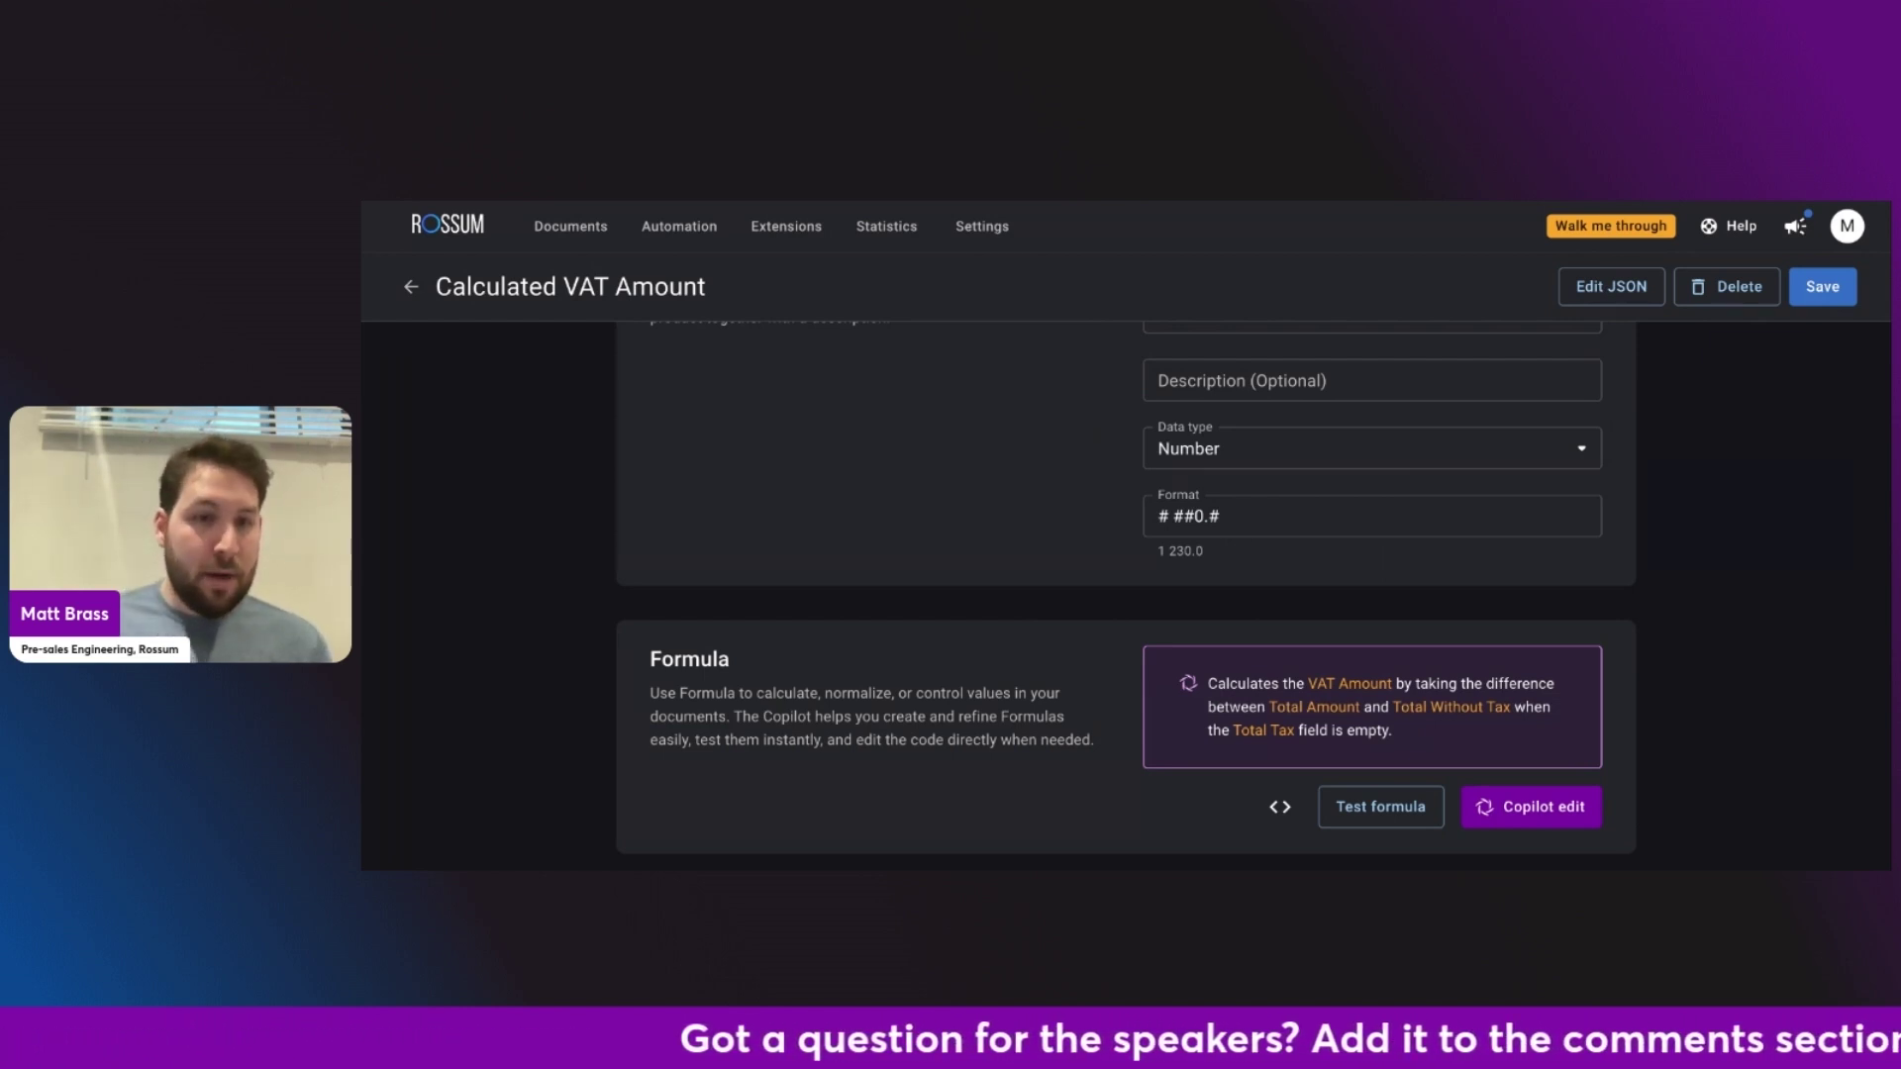
Test the Calculated VAT Amount formula on the sample invoices and review the calculated values against the total and base amounts.
{"action": "scroll", "coordinate": [1124, 594], "scroll_direction": "down", "scroll_amount": 1}
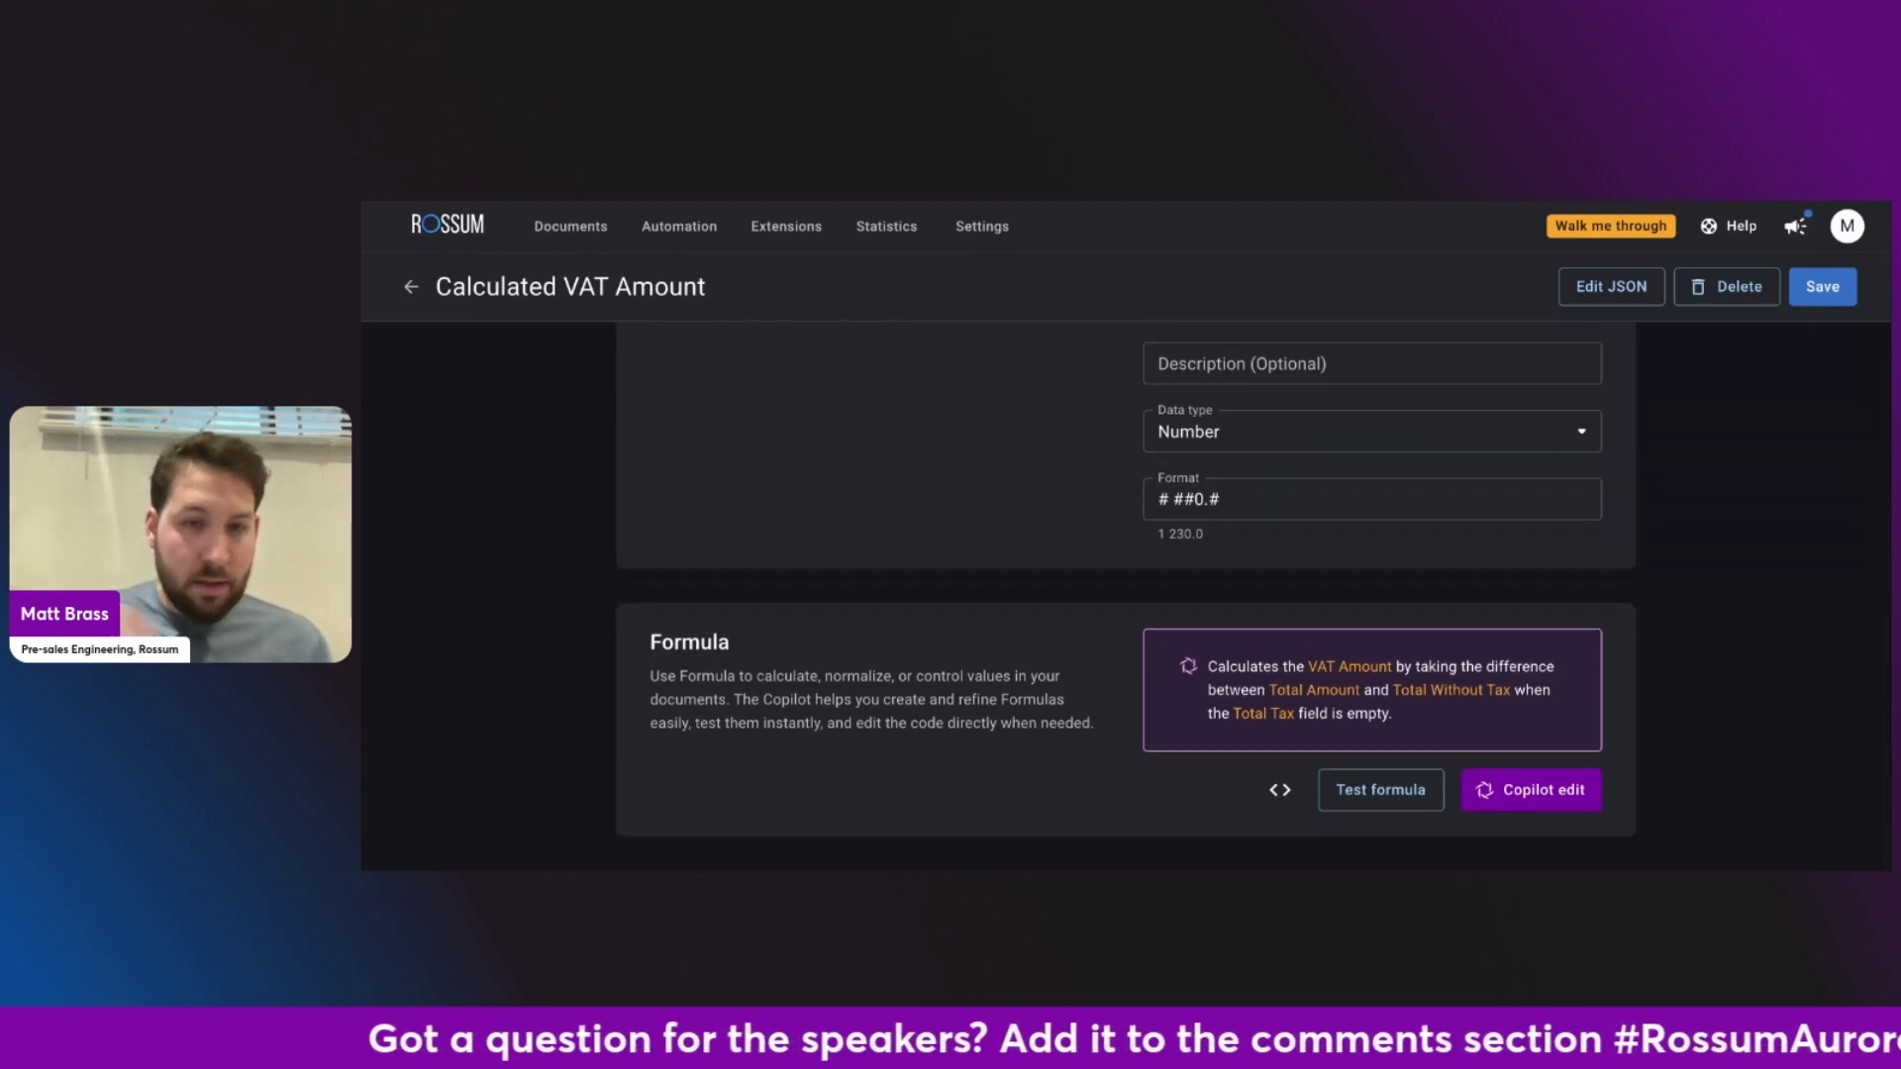
{"action": "left_click", "coordinate": [1376, 789]}
{"action": "scroll", "coordinate": [1376, 787], "scroll_direction": "down", "scroll_amount": 3}
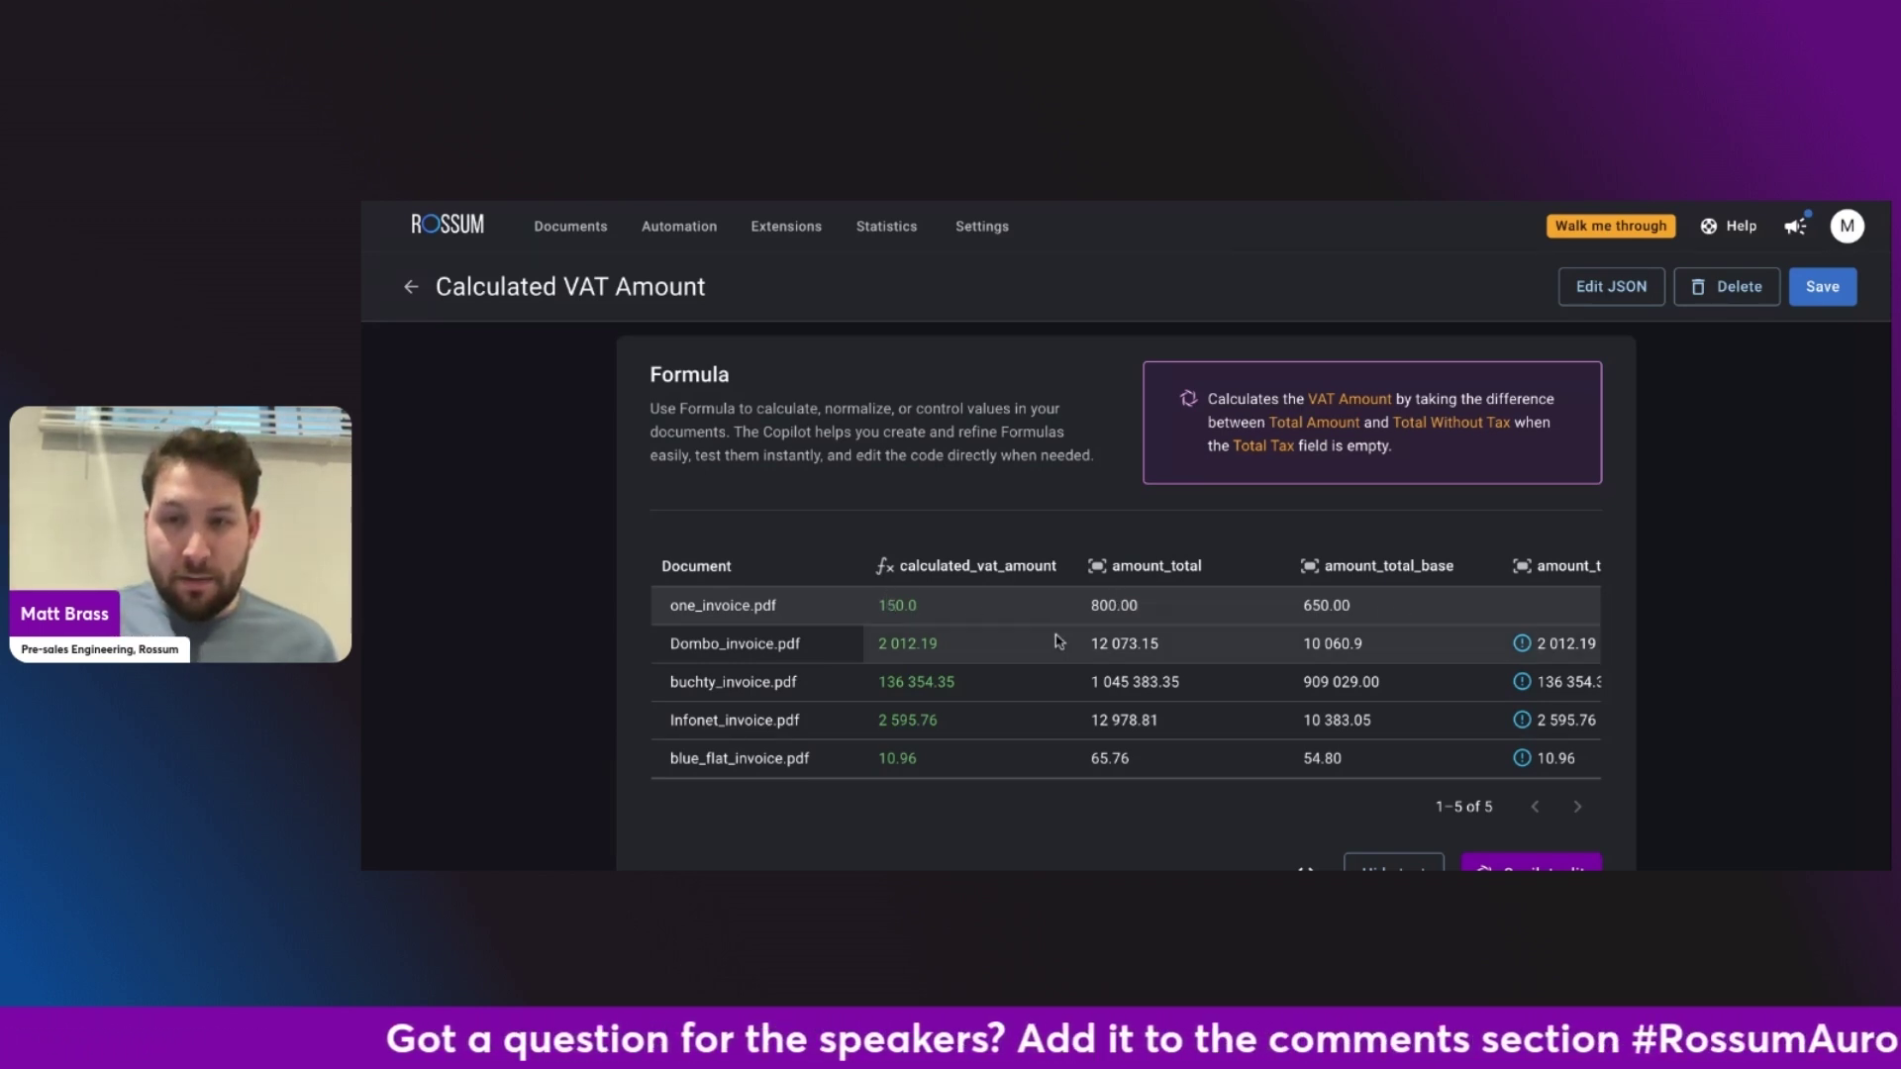
{"action": "scroll", "coordinate": [1115, 656], "scroll_direction": "down", "scroll_amount": 1}
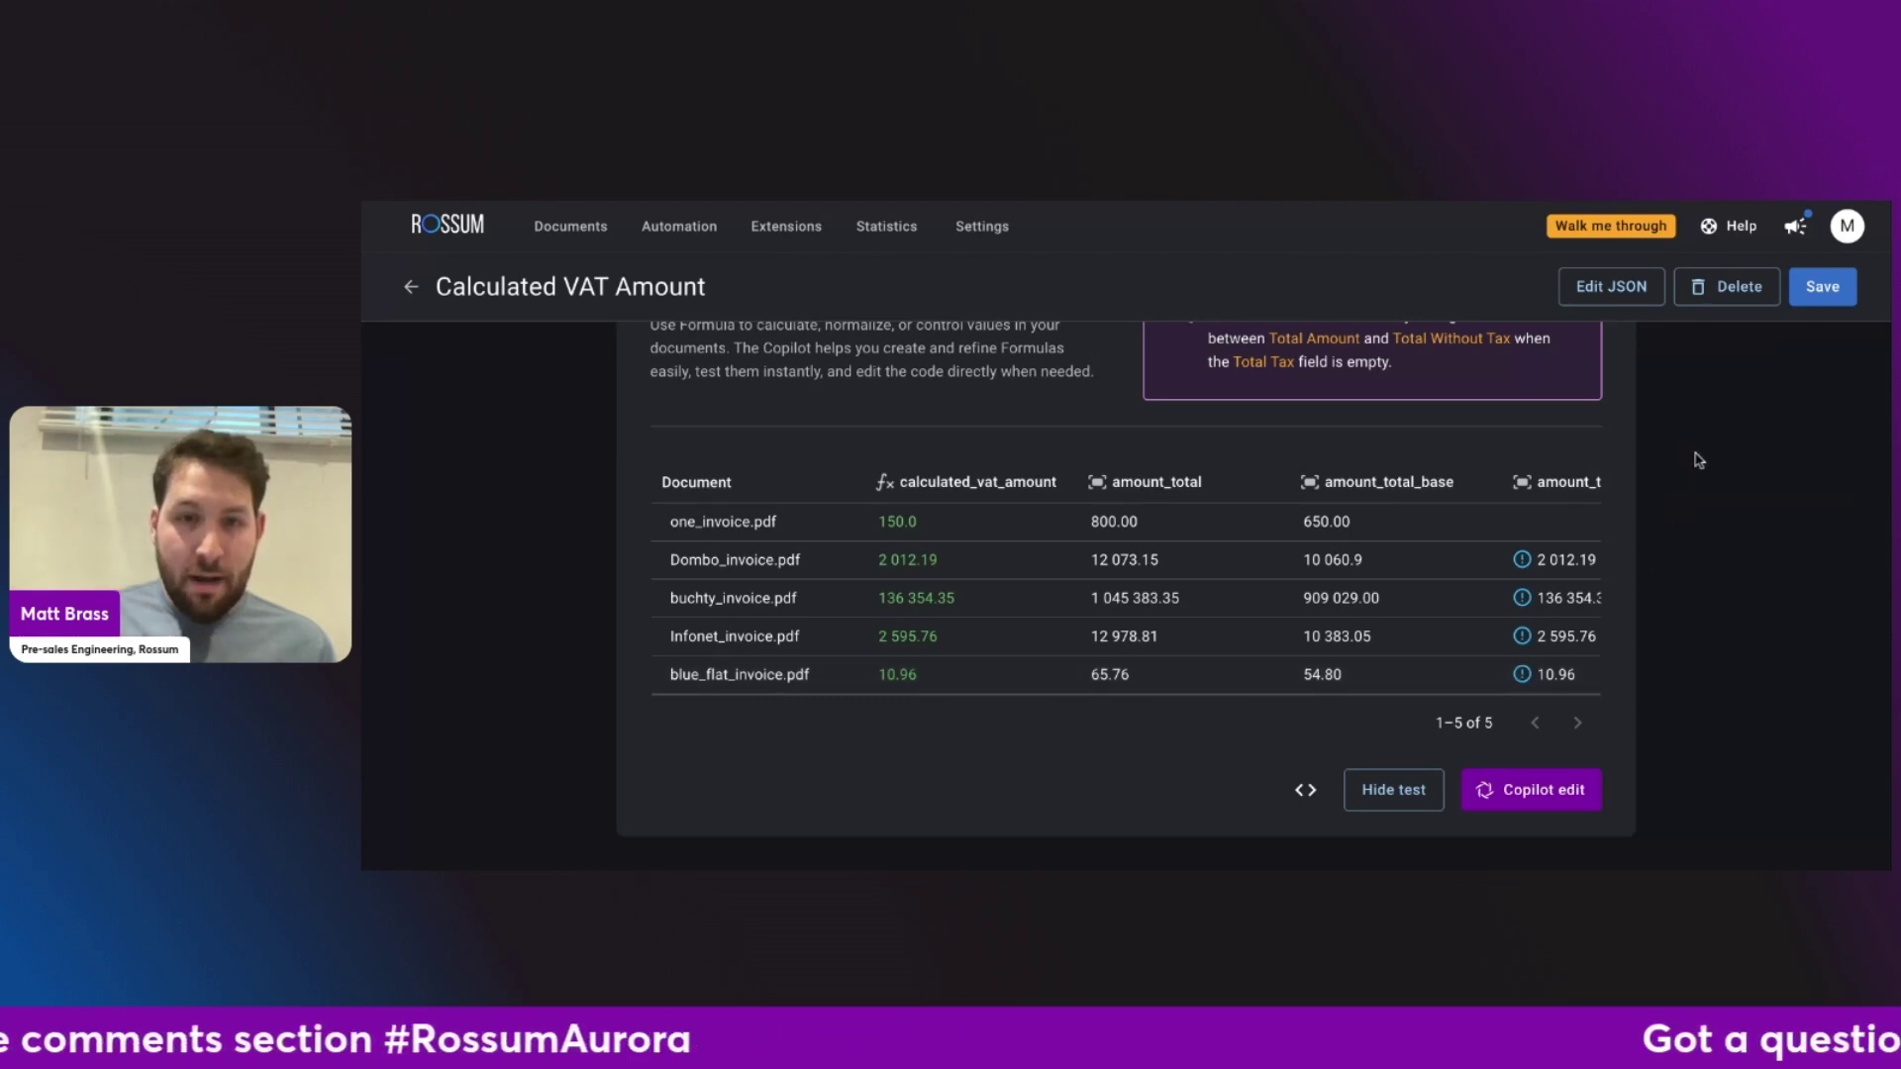
Save the Calculated VAT Amount field and return to the queue's field list.
{"action": "scroll", "coordinate": [1699, 461], "scroll_direction": "up", "scroll_amount": 8}
{"action": "scroll", "coordinate": [1700, 460], "scroll_direction": "up", "scroll_amount": 6}
{"action": "left_click", "coordinate": [1836, 323]}
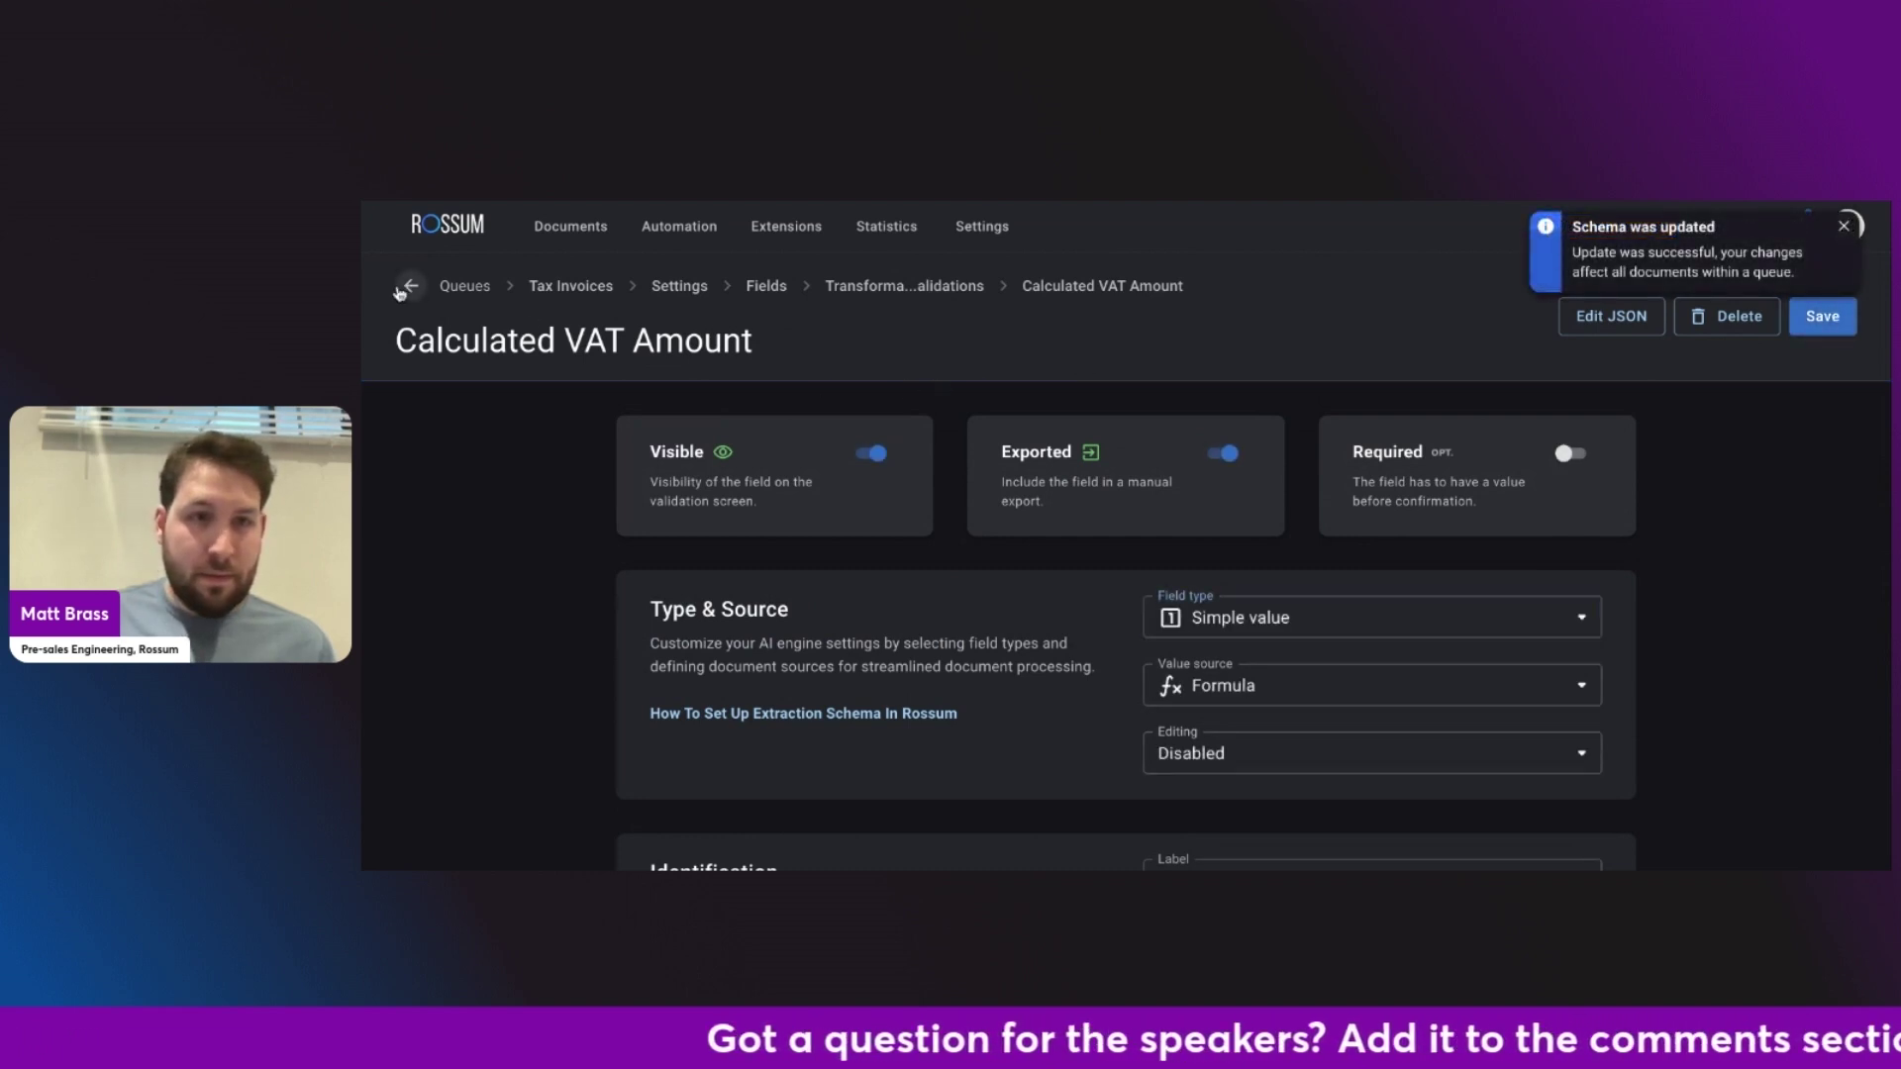
{"action": "left_click", "coordinate": [406, 288]}
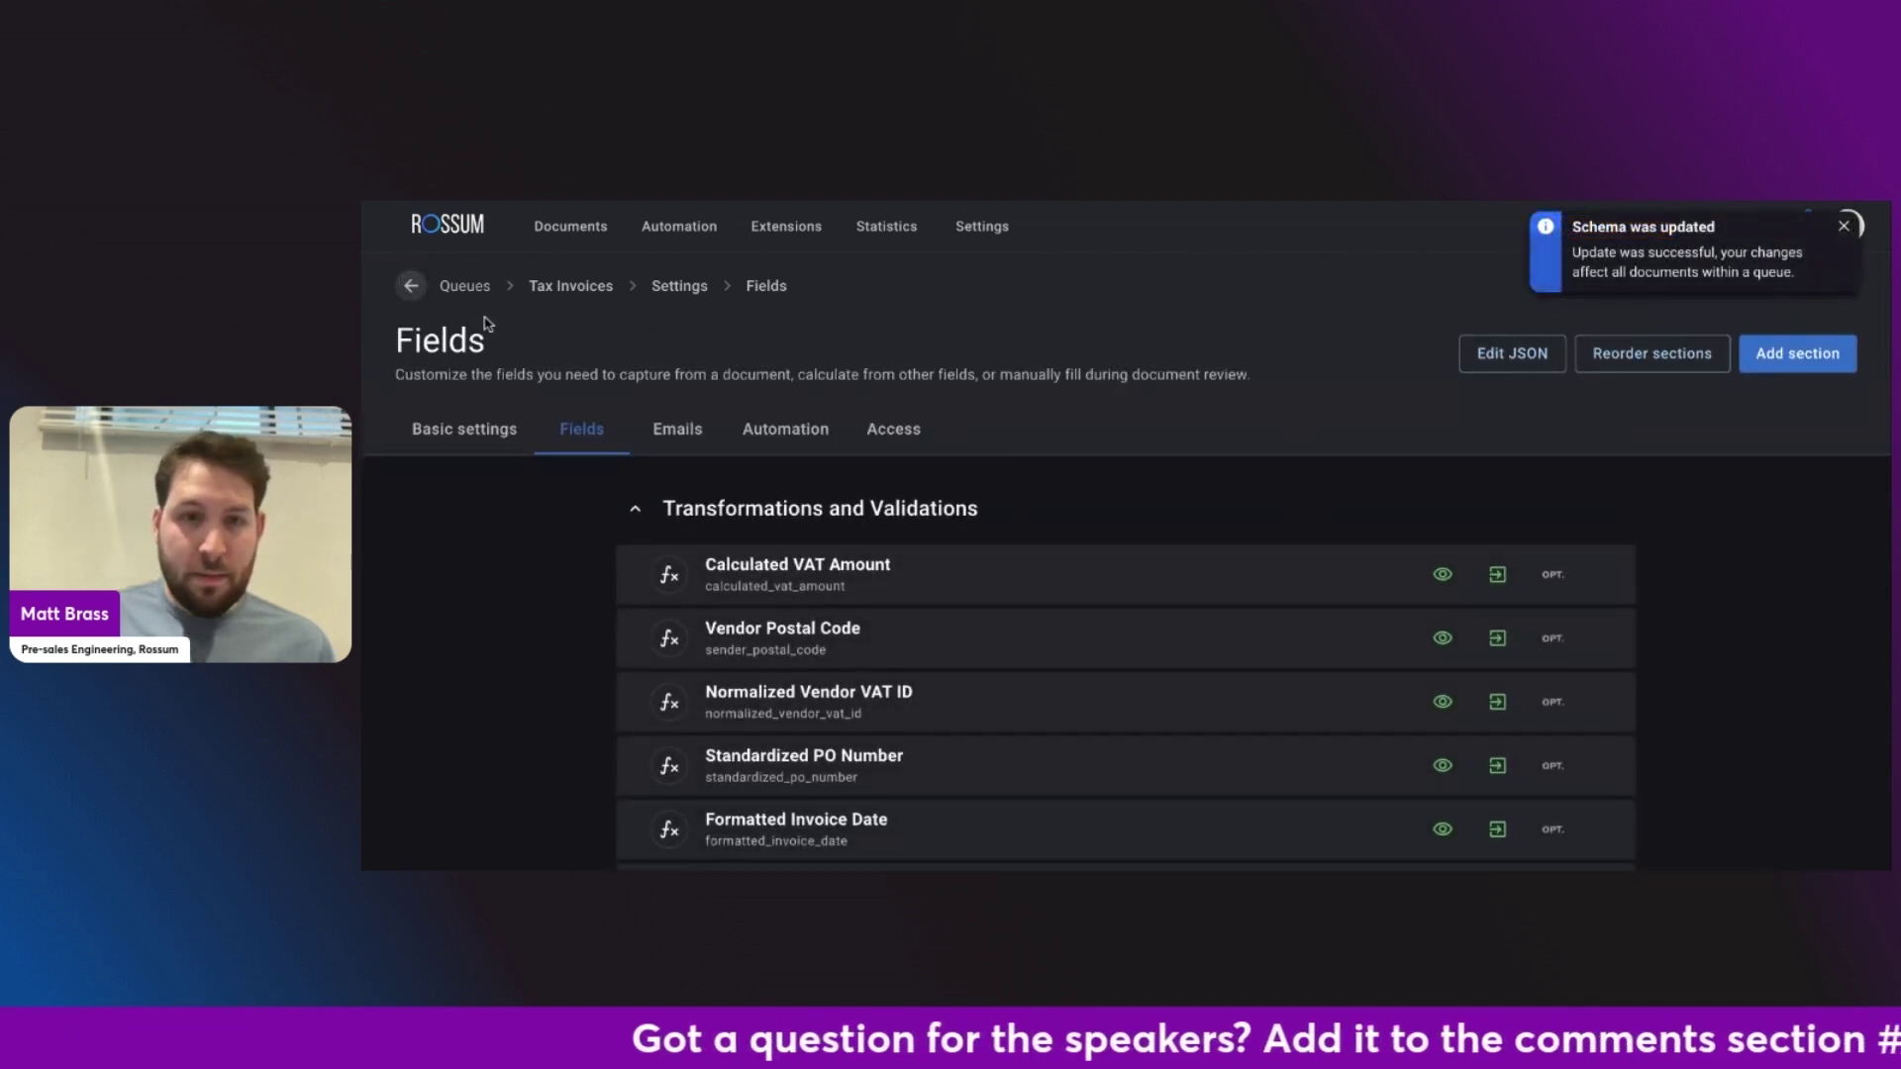
Generate the Vendor Postal Code field's formula with the Copilot instruction "Extract EU and UK postal codes from vendor address".
{"action": "left_click", "coordinate": [1040, 630]}
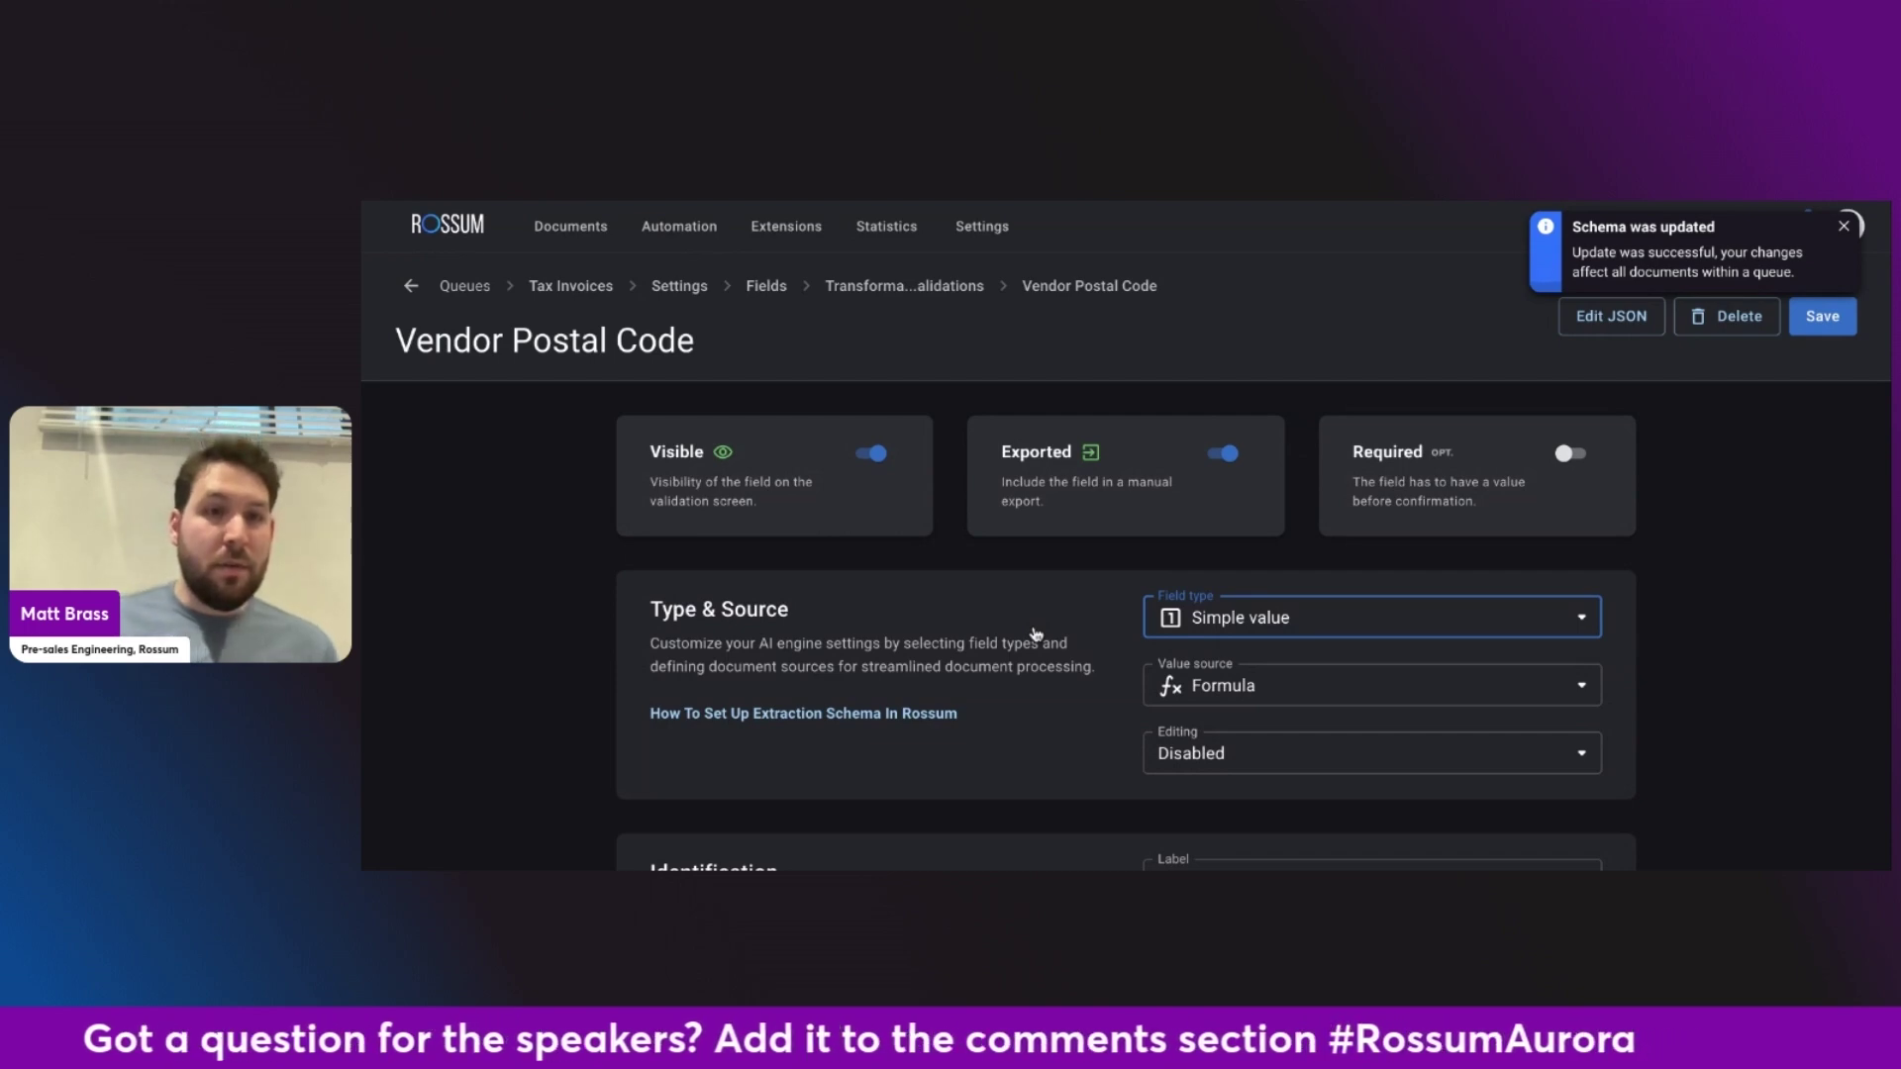
{"action": "scroll", "coordinate": [1034, 634], "scroll_direction": "down", "scroll_amount": 5}
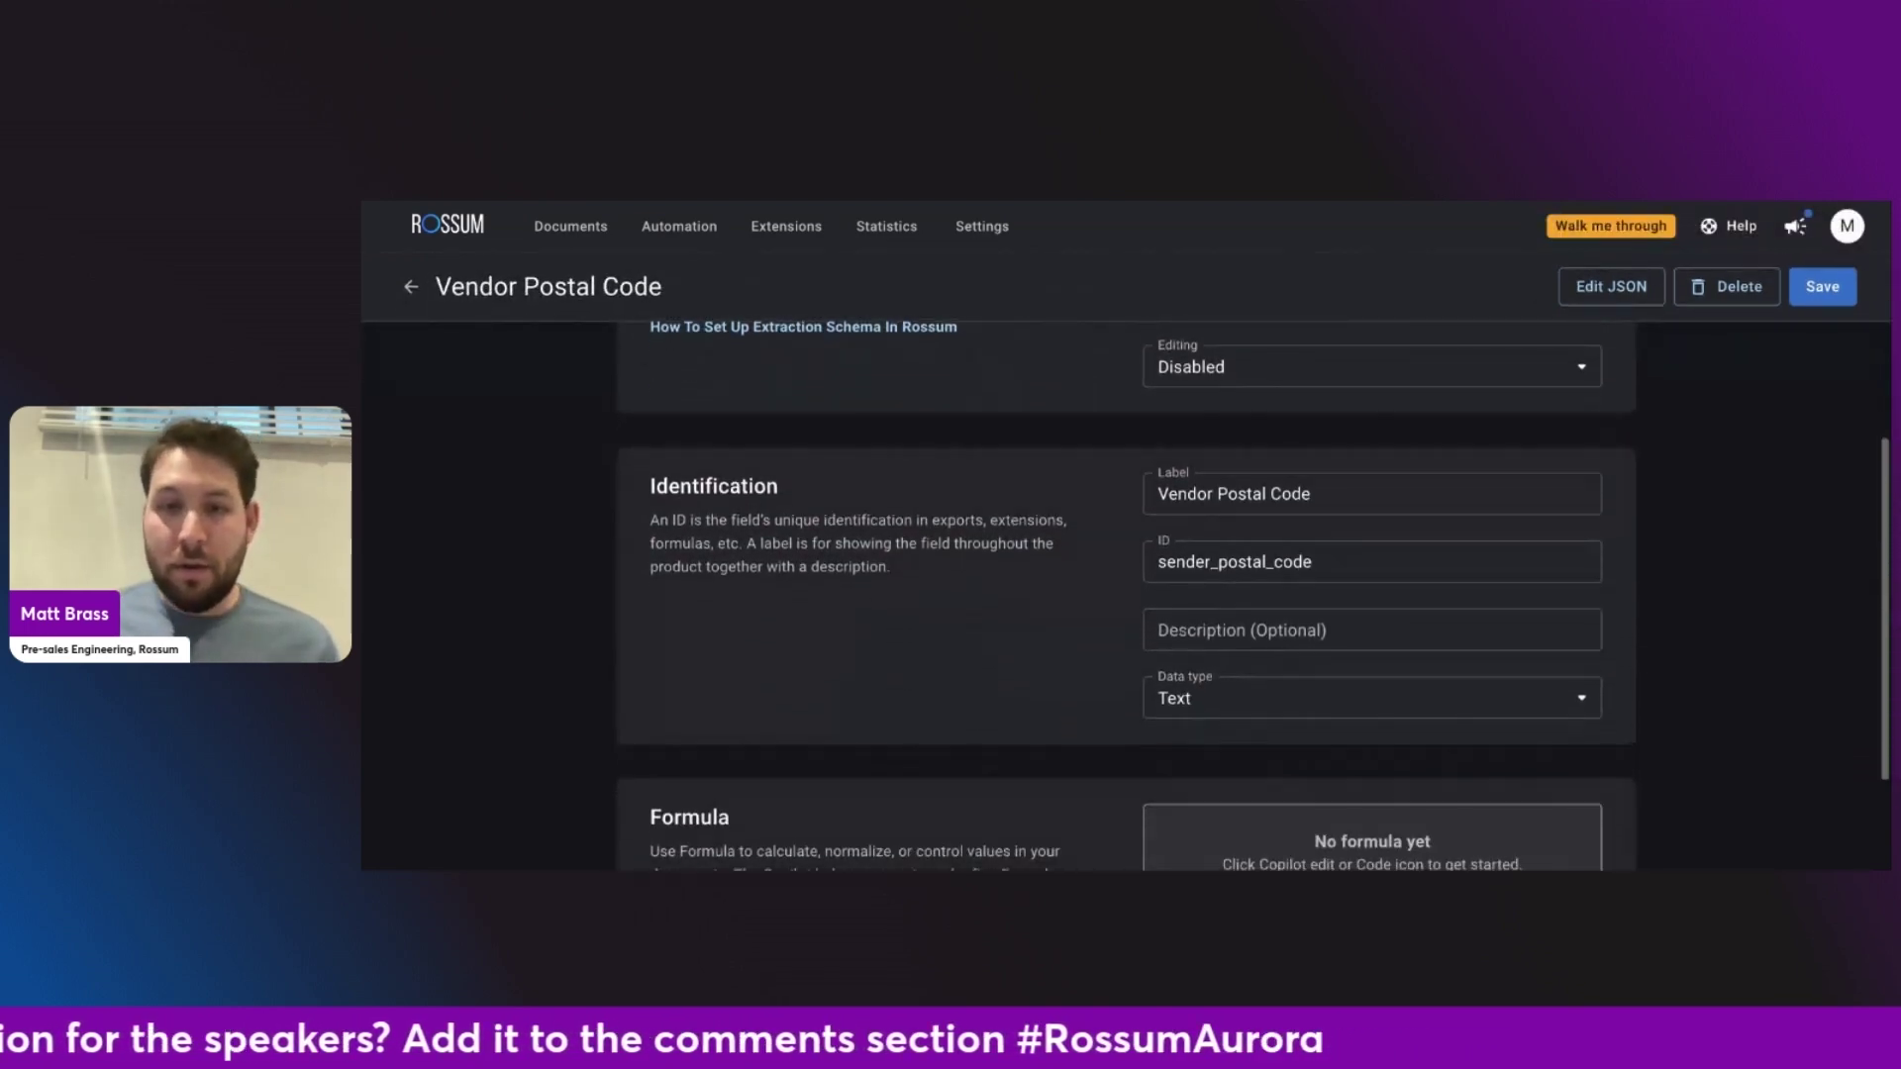
{"action": "scroll", "coordinate": [1126, 594], "scroll_direction": "down", "scroll_amount": 2}
{"action": "left_click", "coordinate": [1560, 807]}
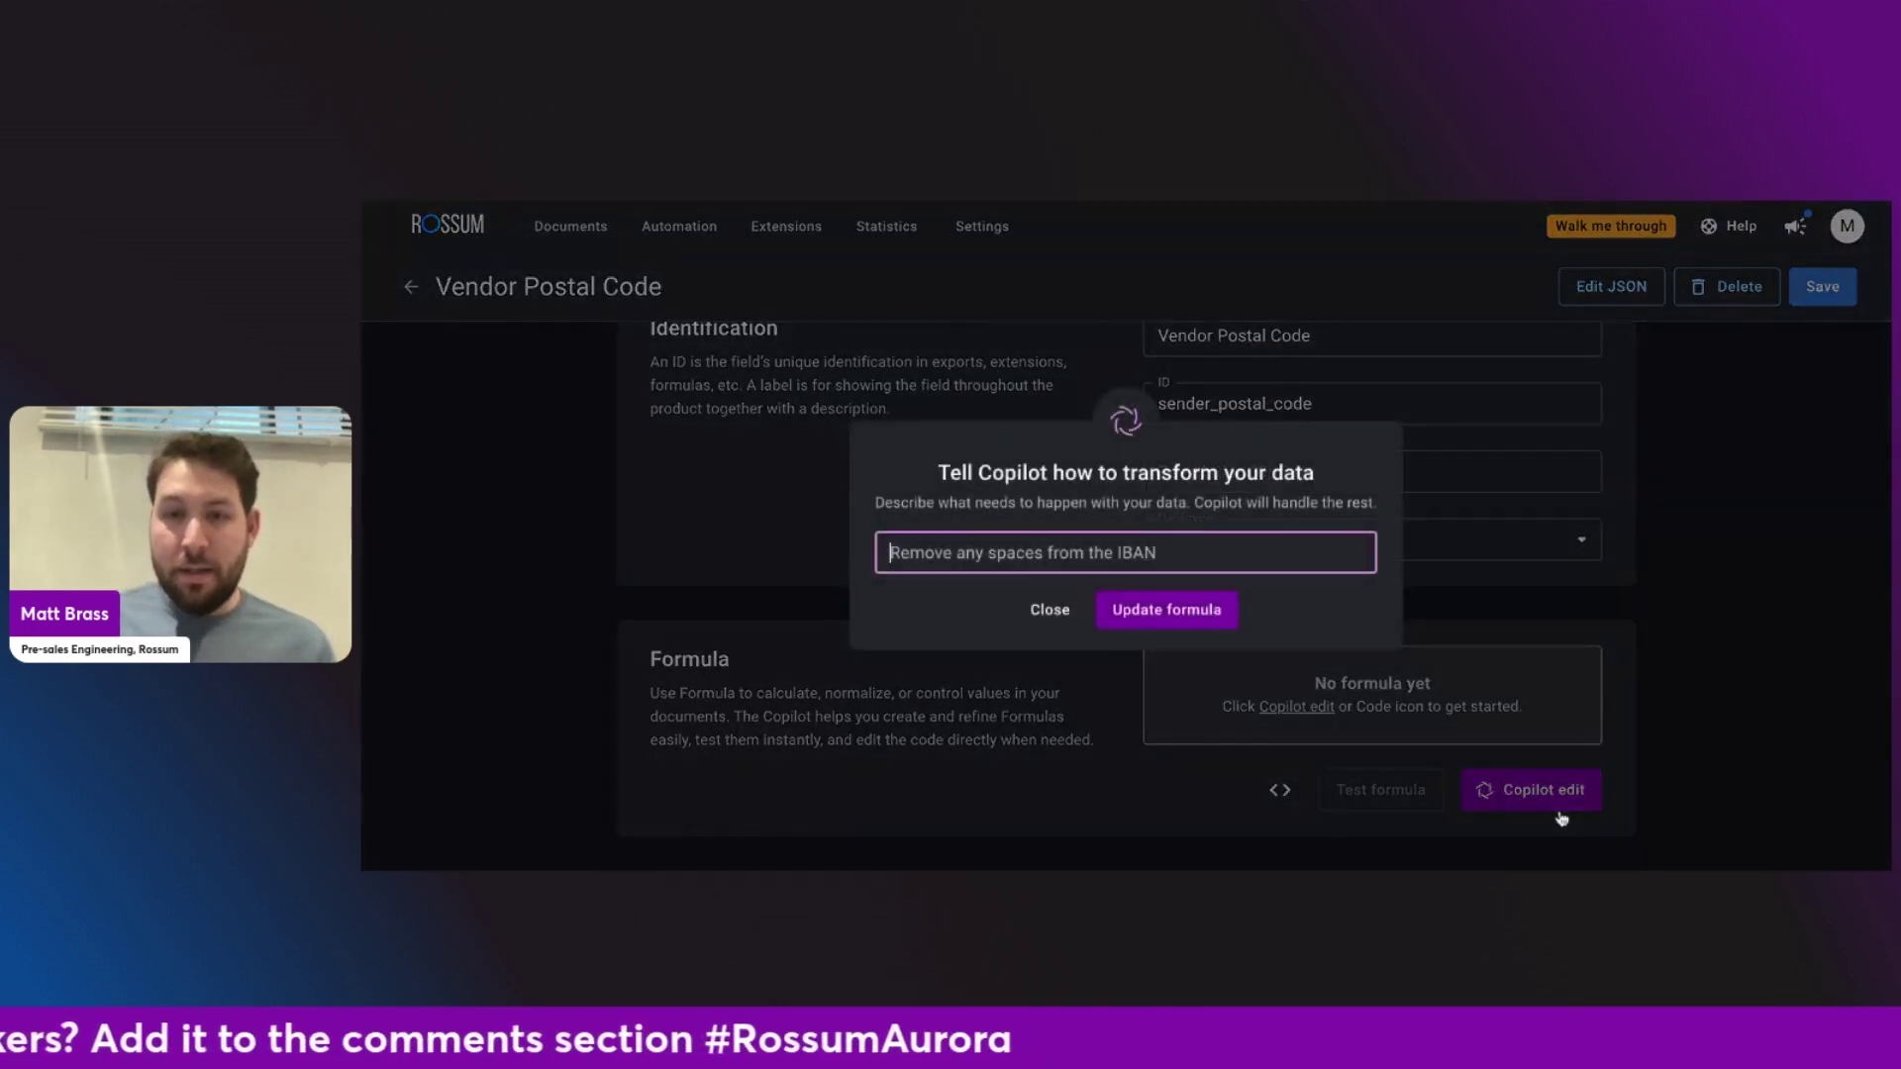
{"action": "left_click", "coordinate": [1337, 373]}
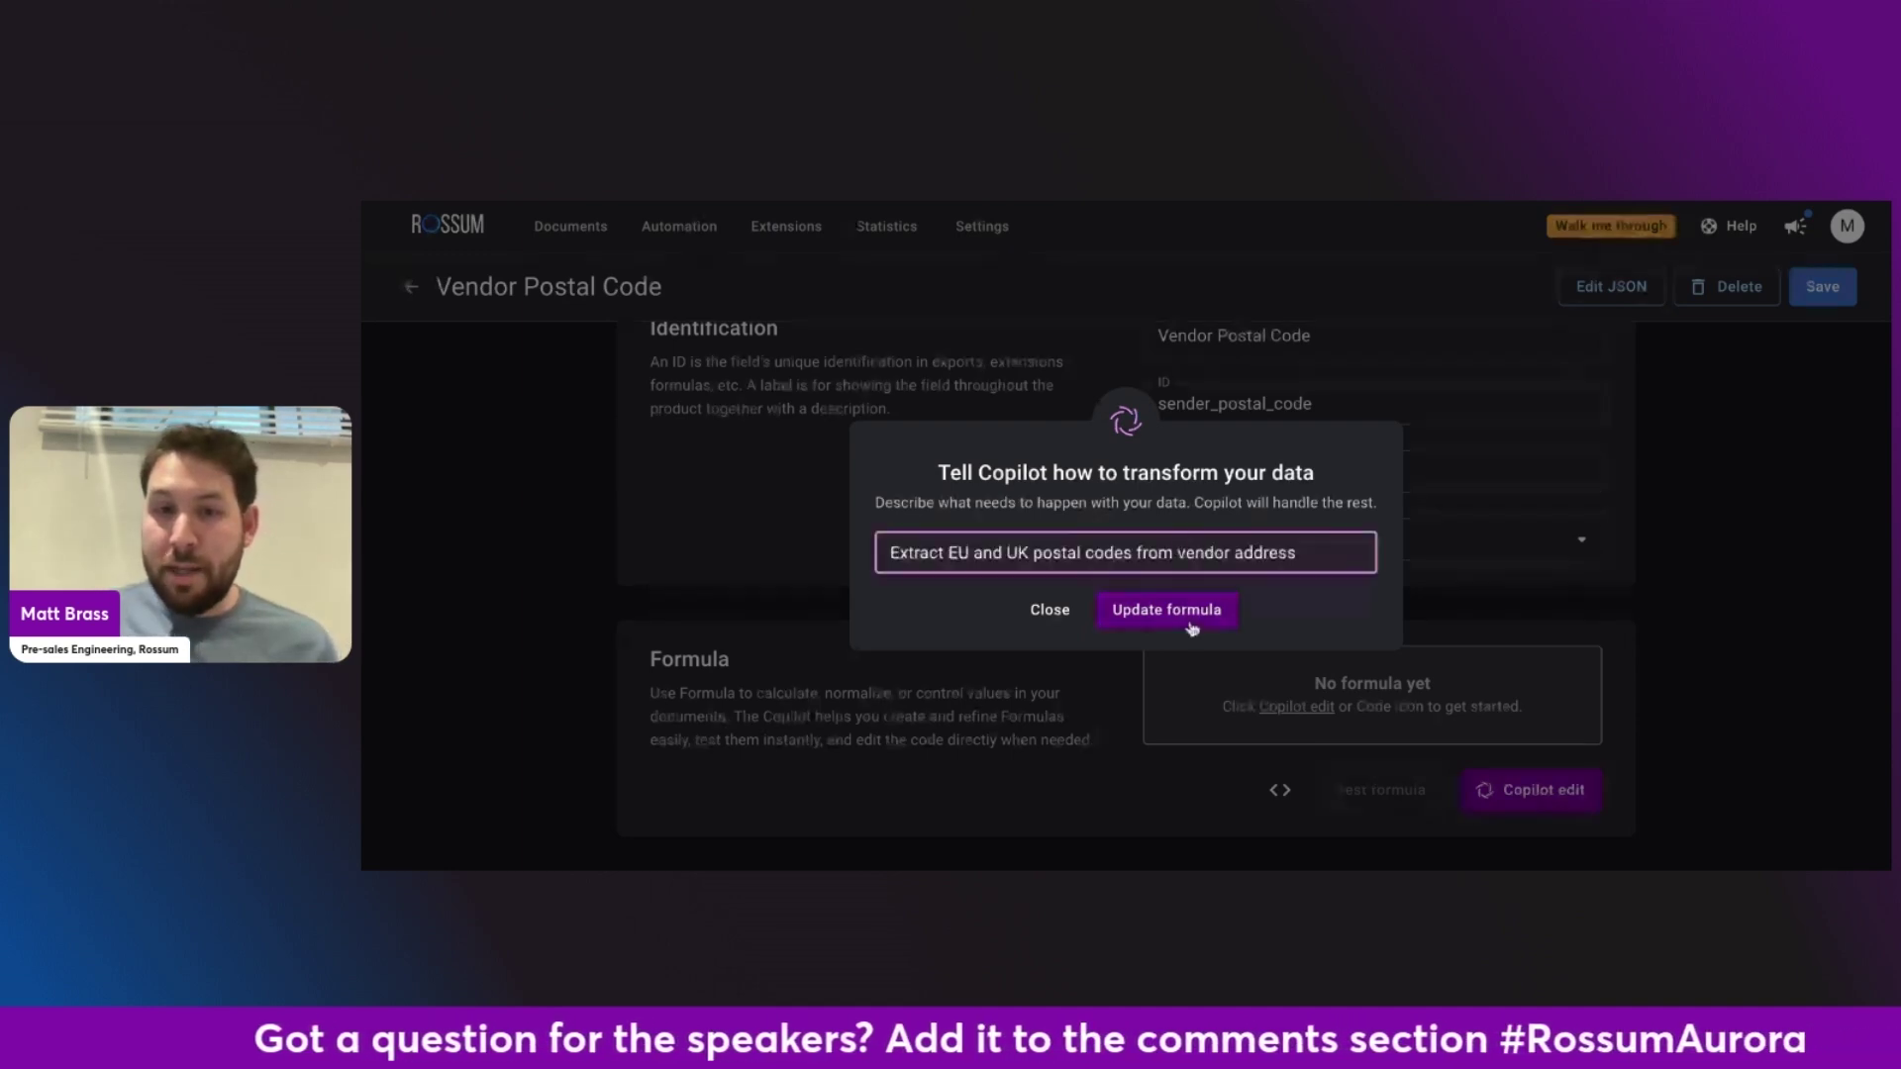
{"action": "left_click", "coordinate": [1191, 627]}
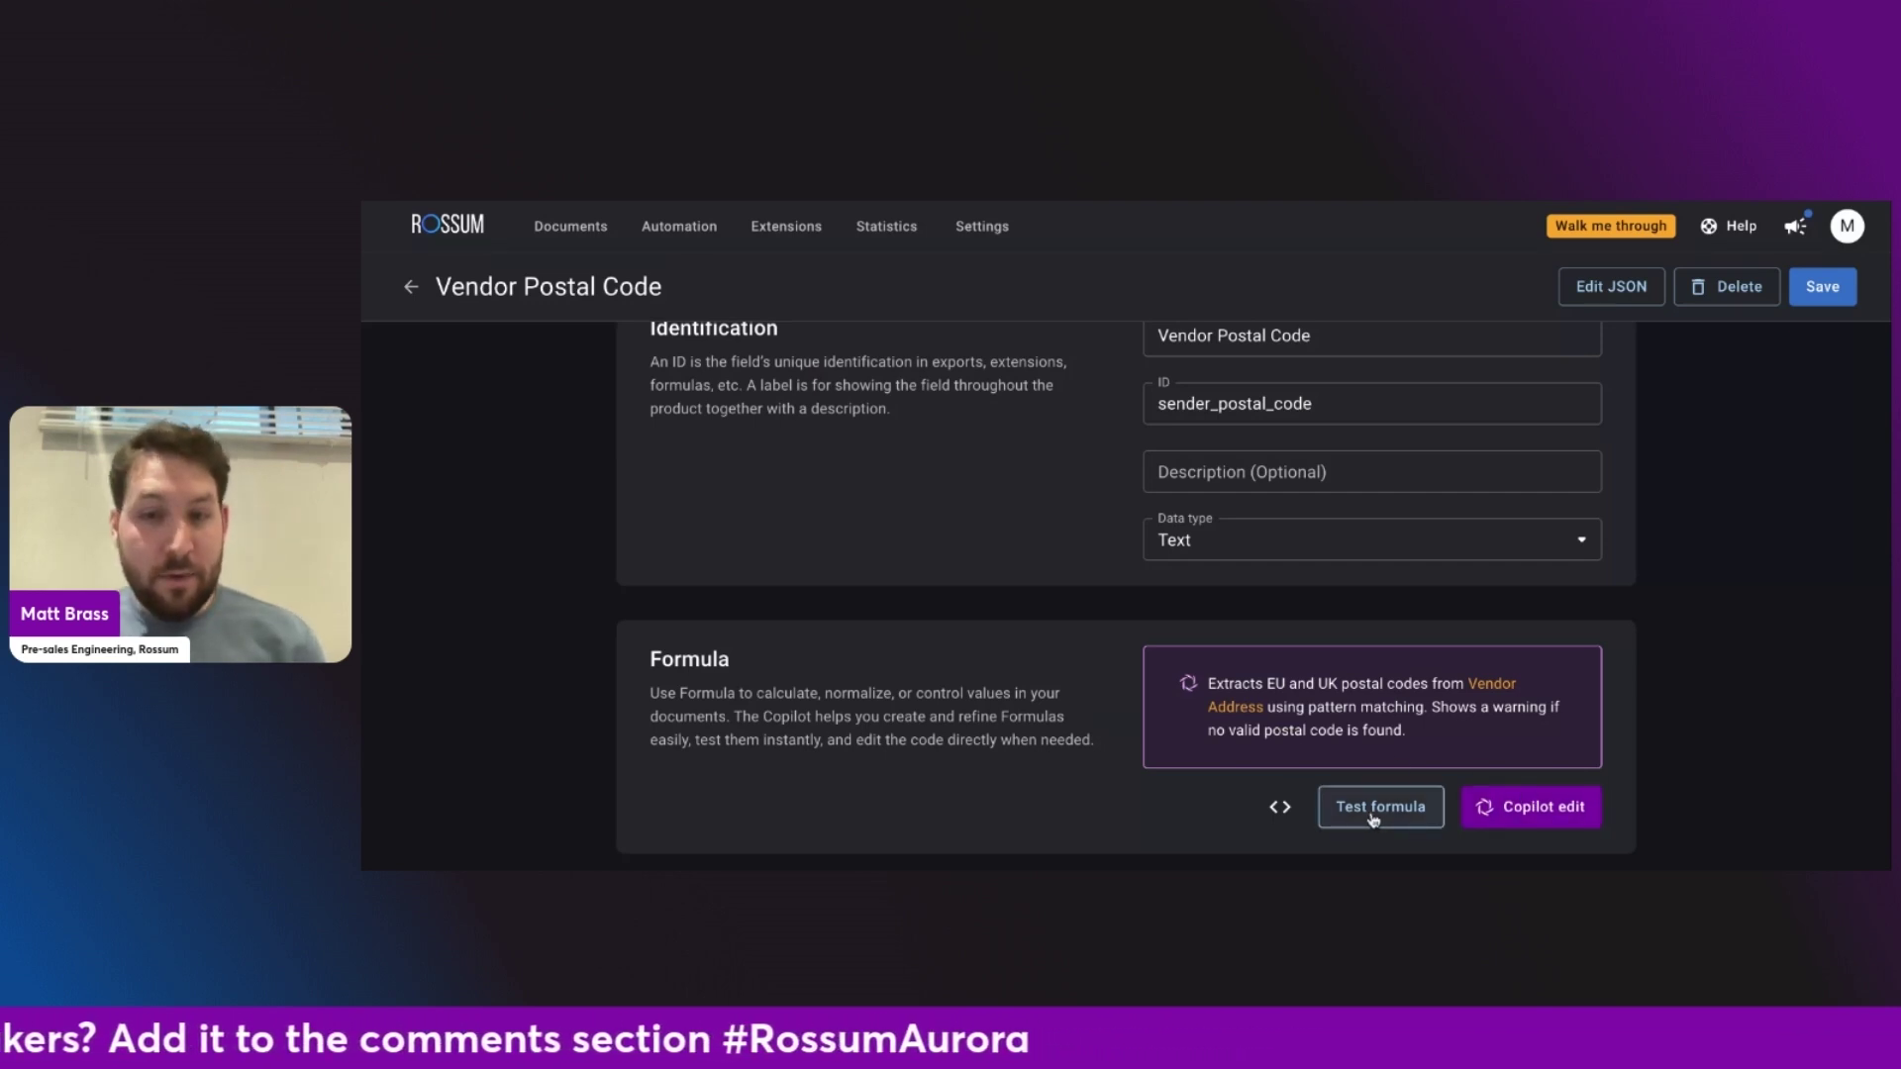
Test the Vendor Postal Code formula, widen the sender_address column to compare full addresses, and inspect the warning for buchty_invoice.pdf.
{"action": "scroll", "coordinate": [1373, 819], "scroll_direction": "down", "scroll_amount": 1}
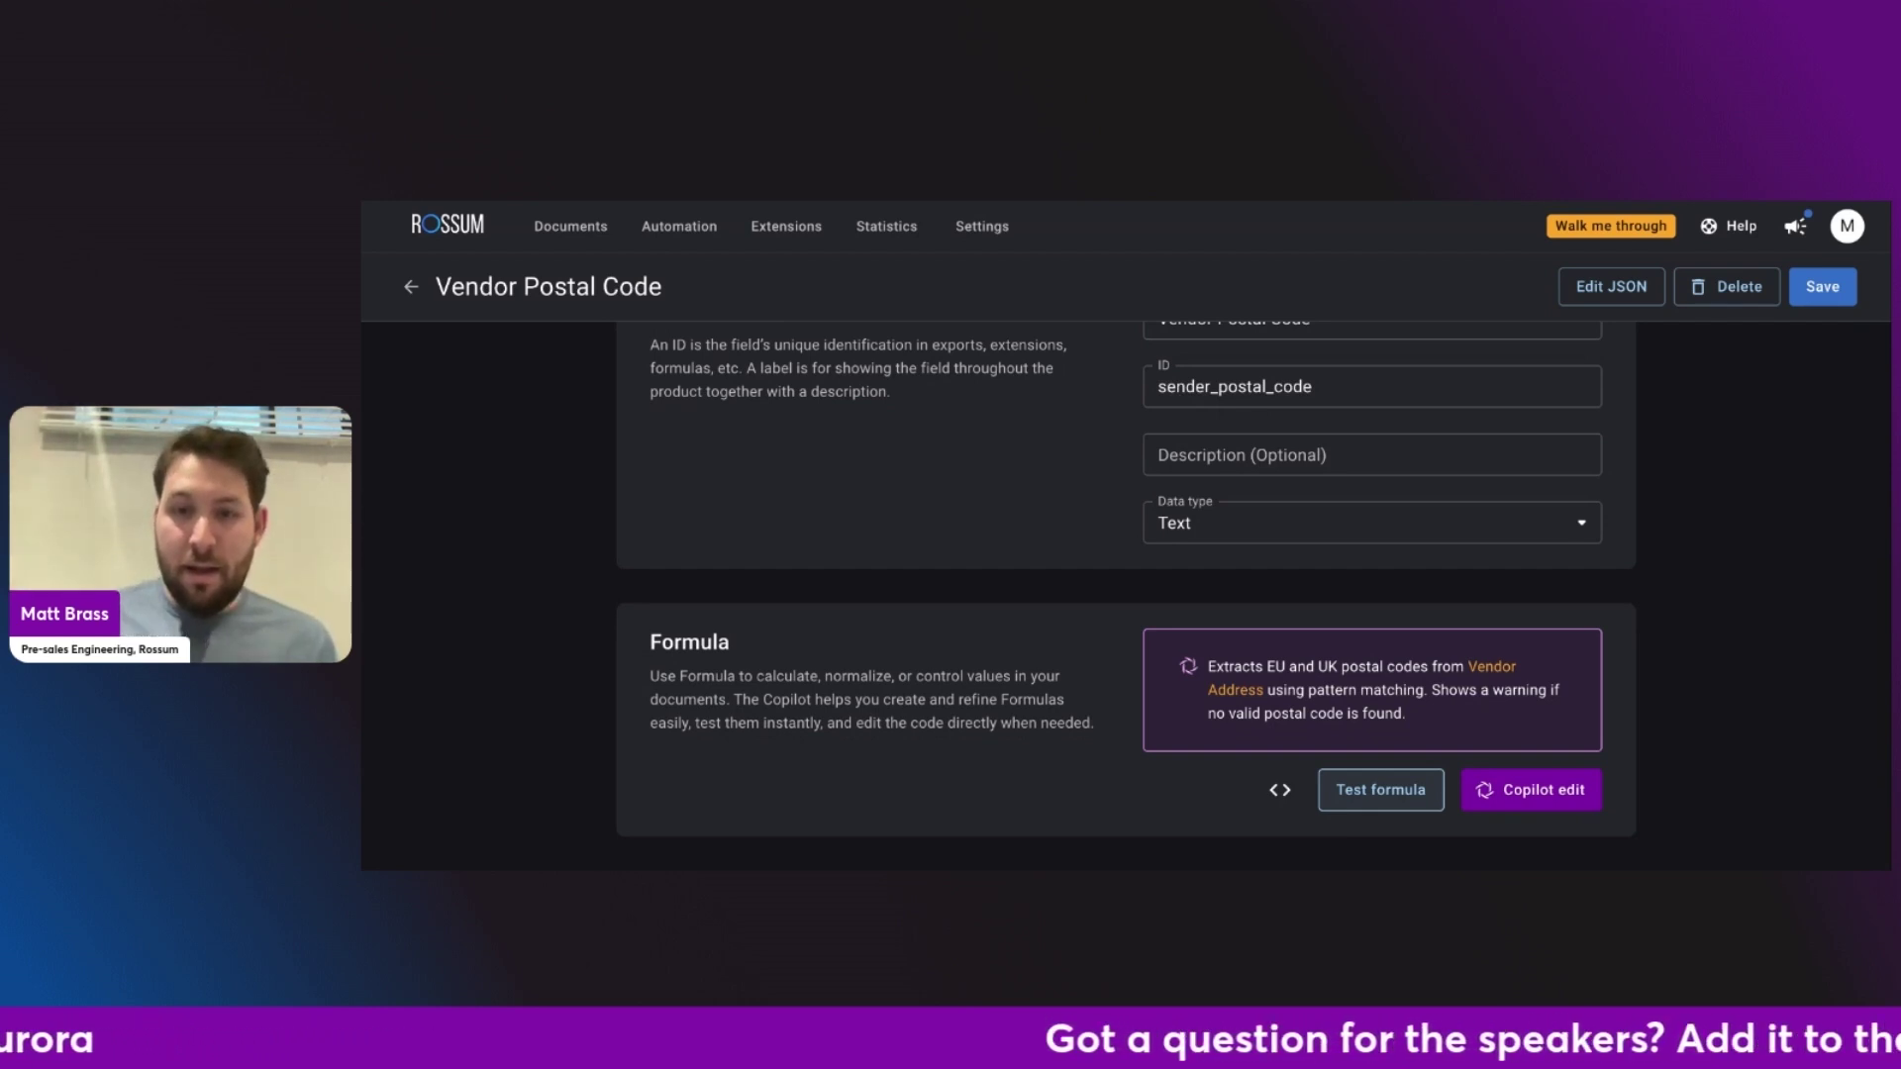
{"action": "left_click", "coordinate": [1380, 789]}
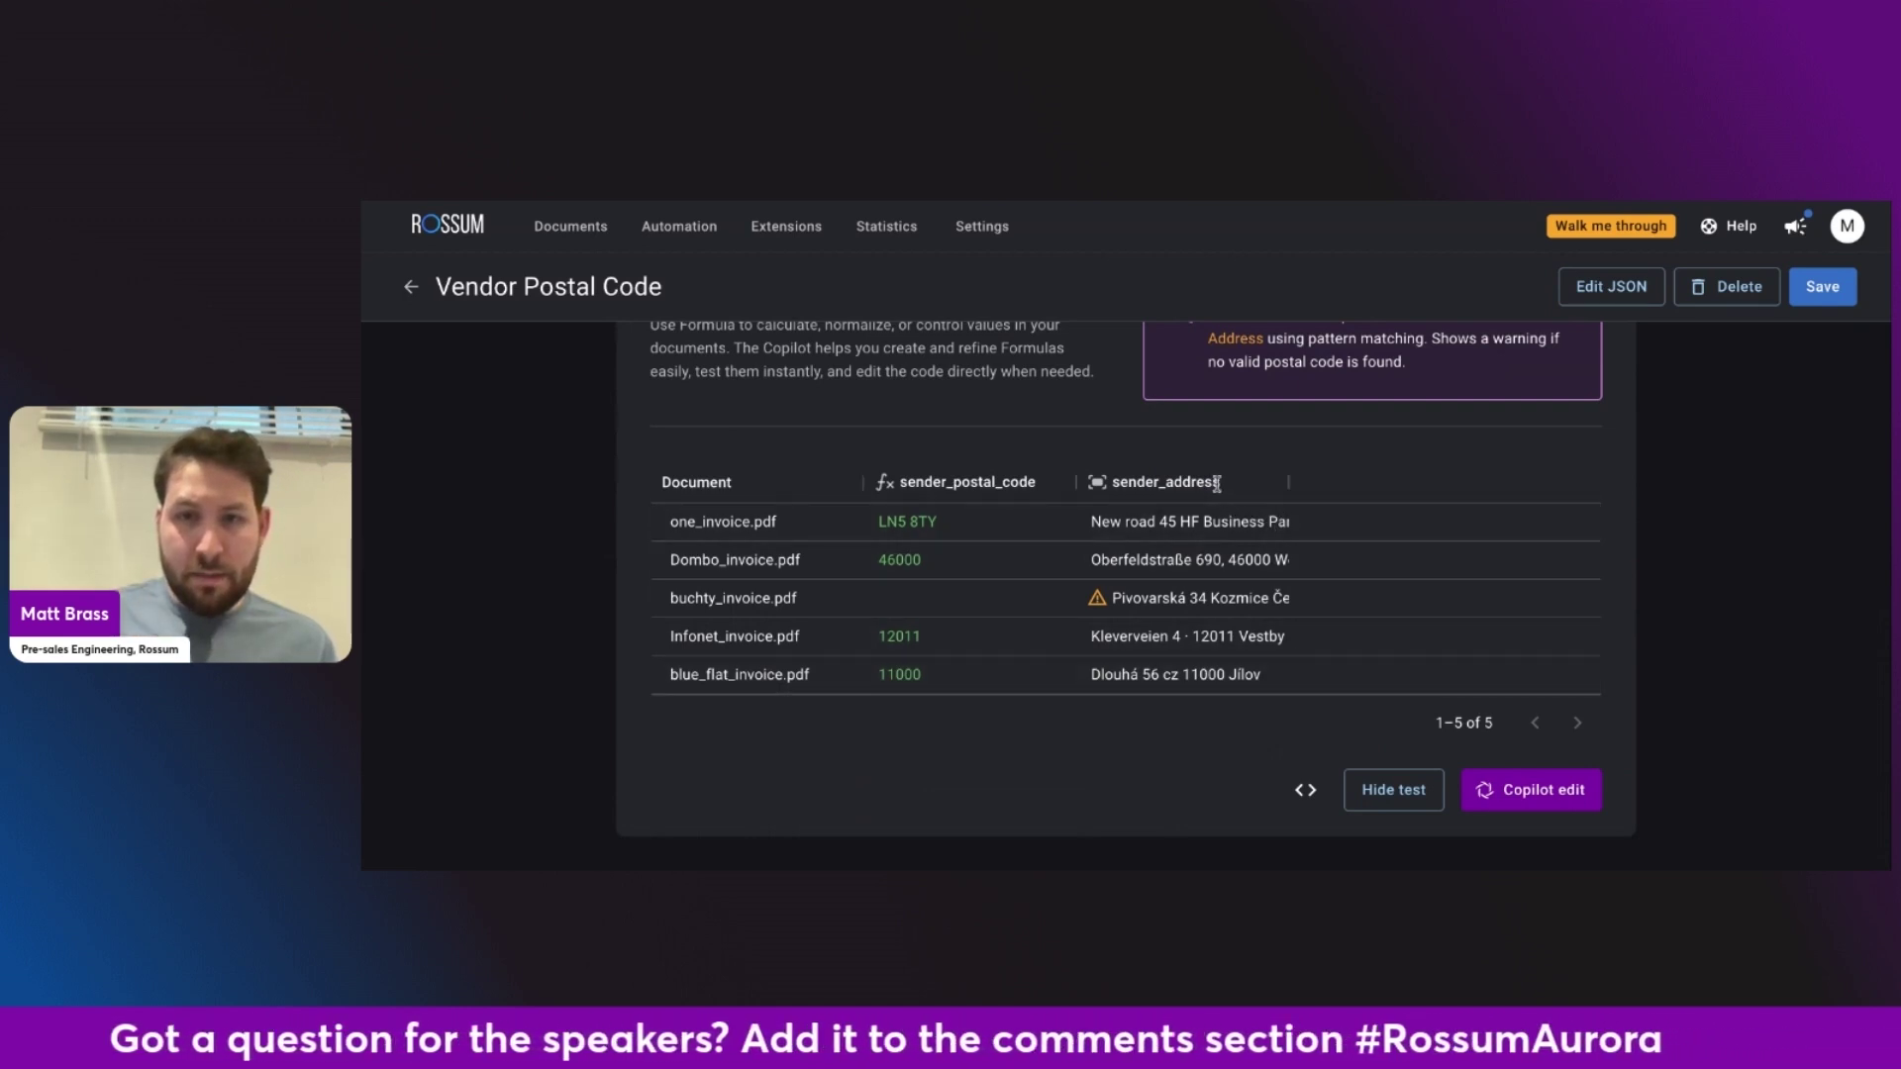
{"action": "left_click_drag", "start_coordinate": [1287, 482], "coordinate": [1596, 479]}
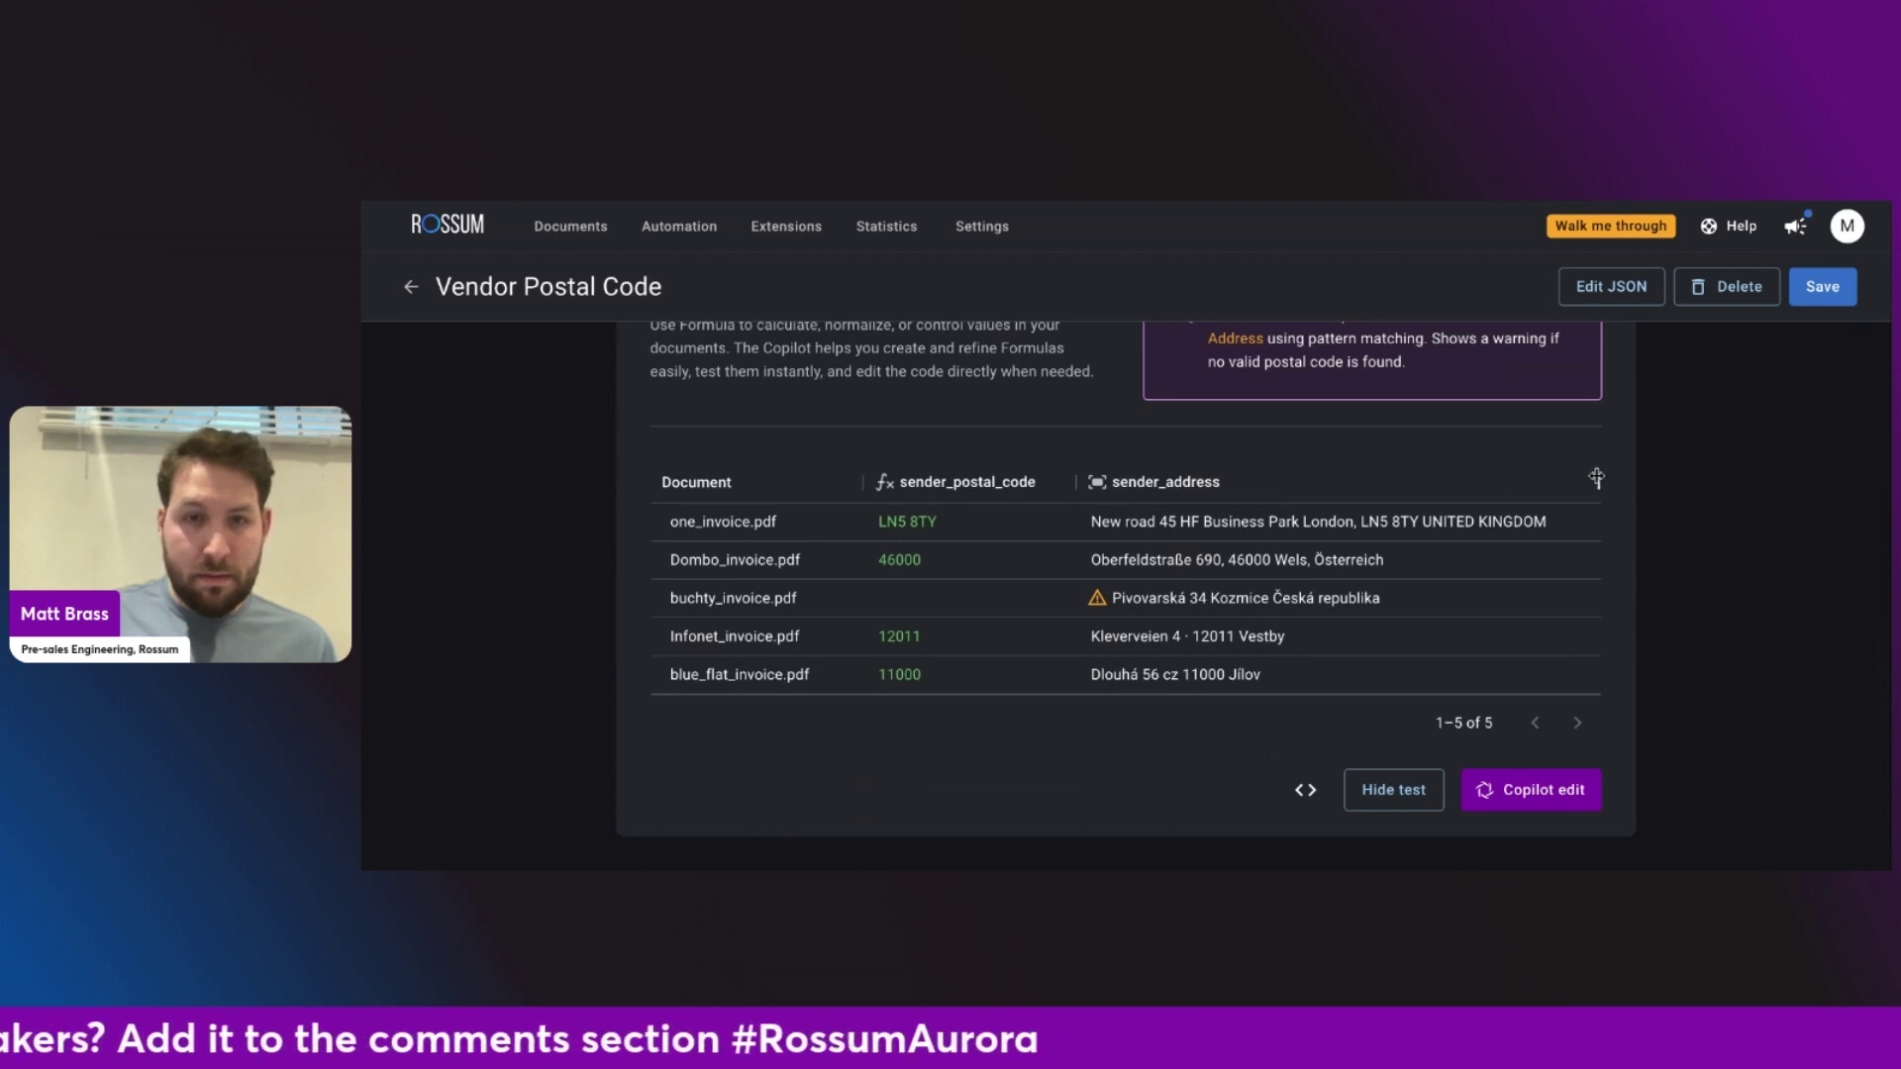
{"action": "left_click_drag", "start_coordinate": [1404, 524], "coordinate": [1368, 524]}
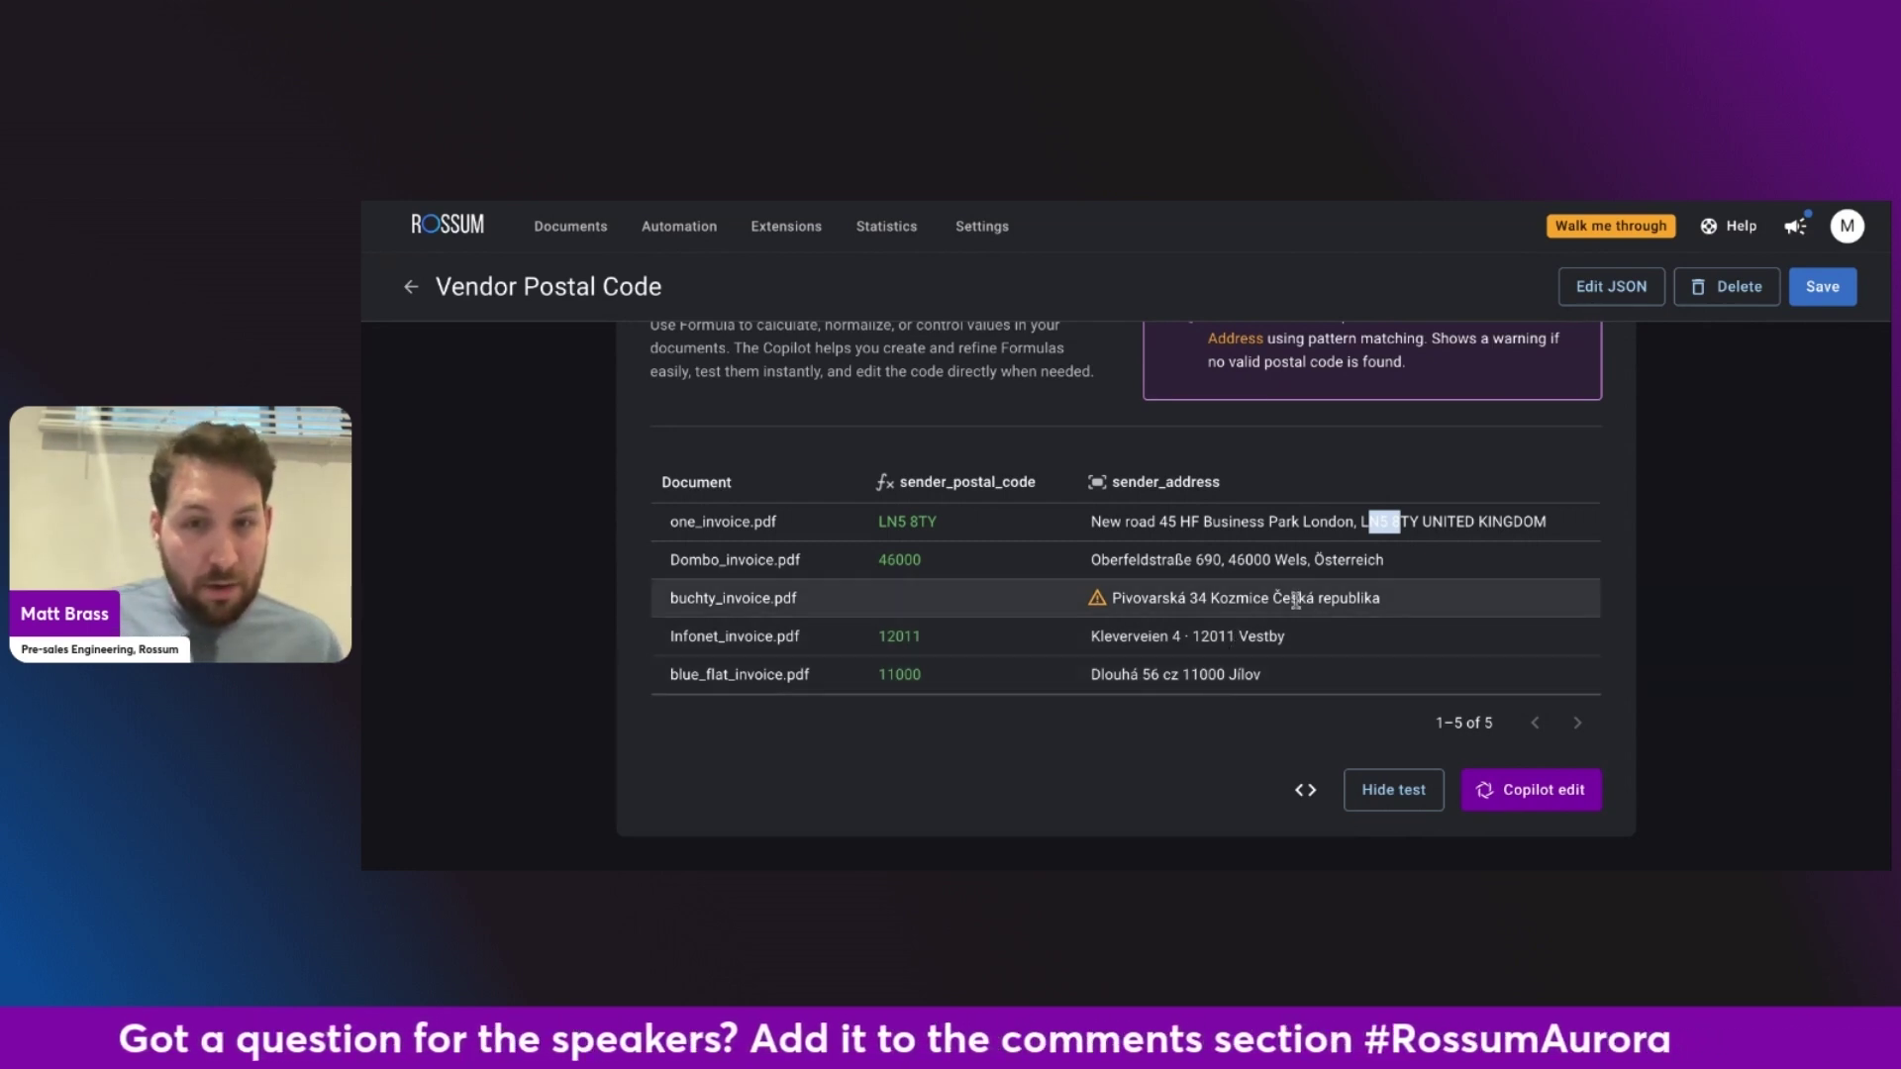
{"action": "mouse_move", "coordinate": [1099, 600]}
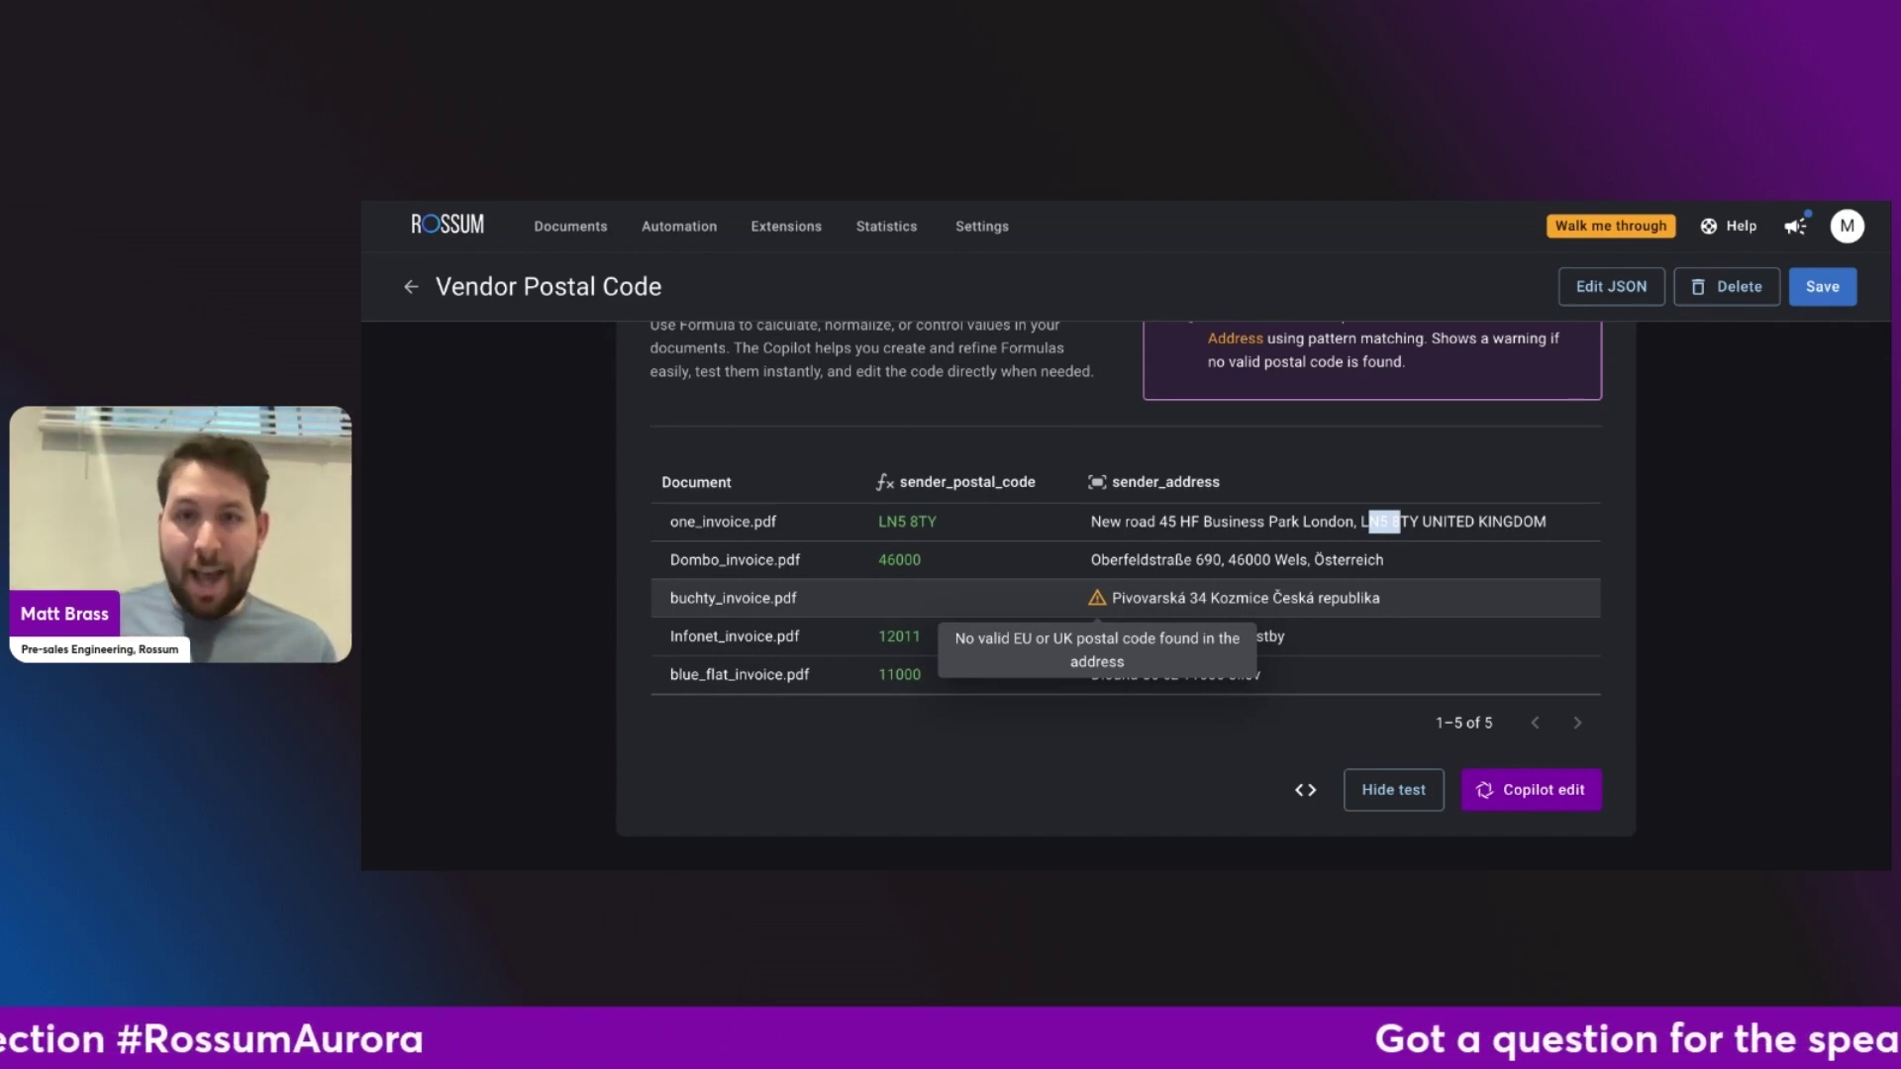
Save the Vendor Postal Code field and return to the queue's field list.
{"action": "scroll", "coordinate": [1099, 600], "scroll_direction": "up", "scroll_amount": 3}
{"action": "scroll", "coordinate": [1099, 600], "scroll_direction": "up", "scroll_amount": 4}
{"action": "left_click", "coordinate": [1822, 287]}
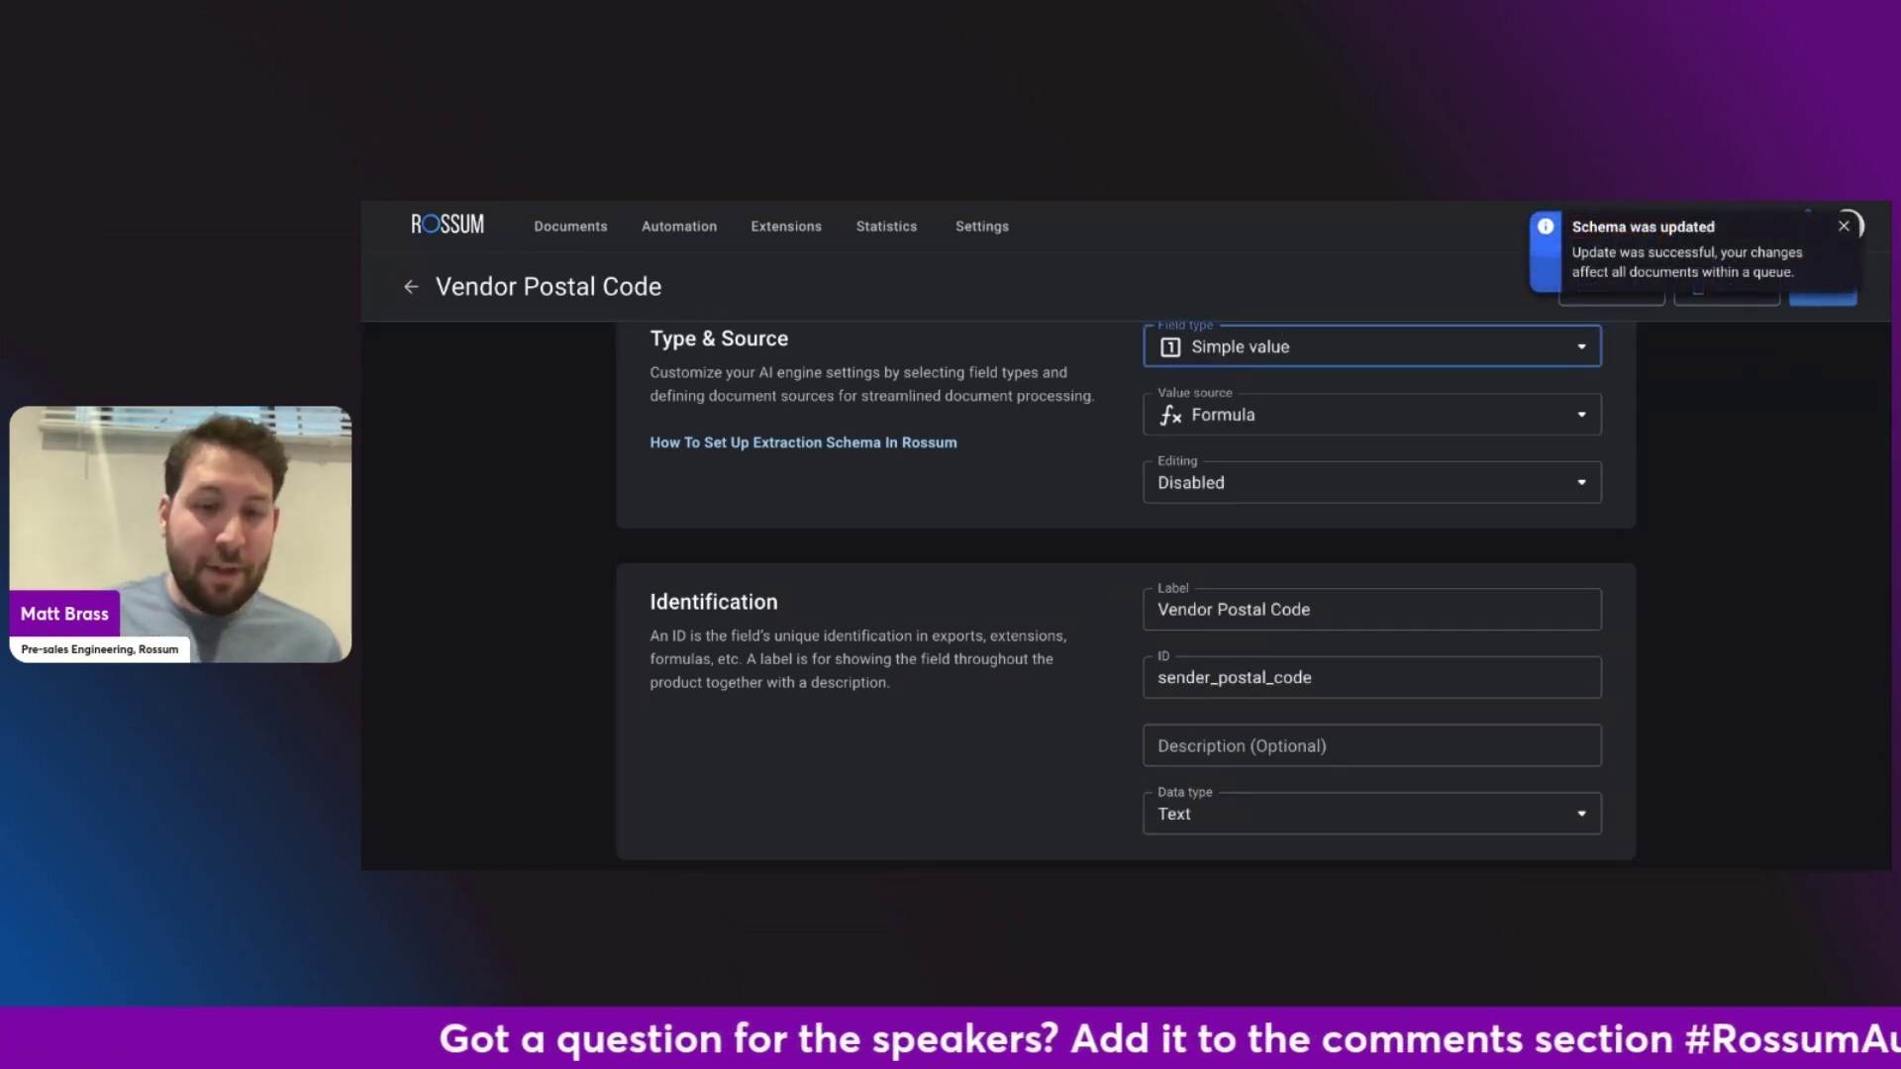
{"action": "left_click", "coordinate": [412, 289]}
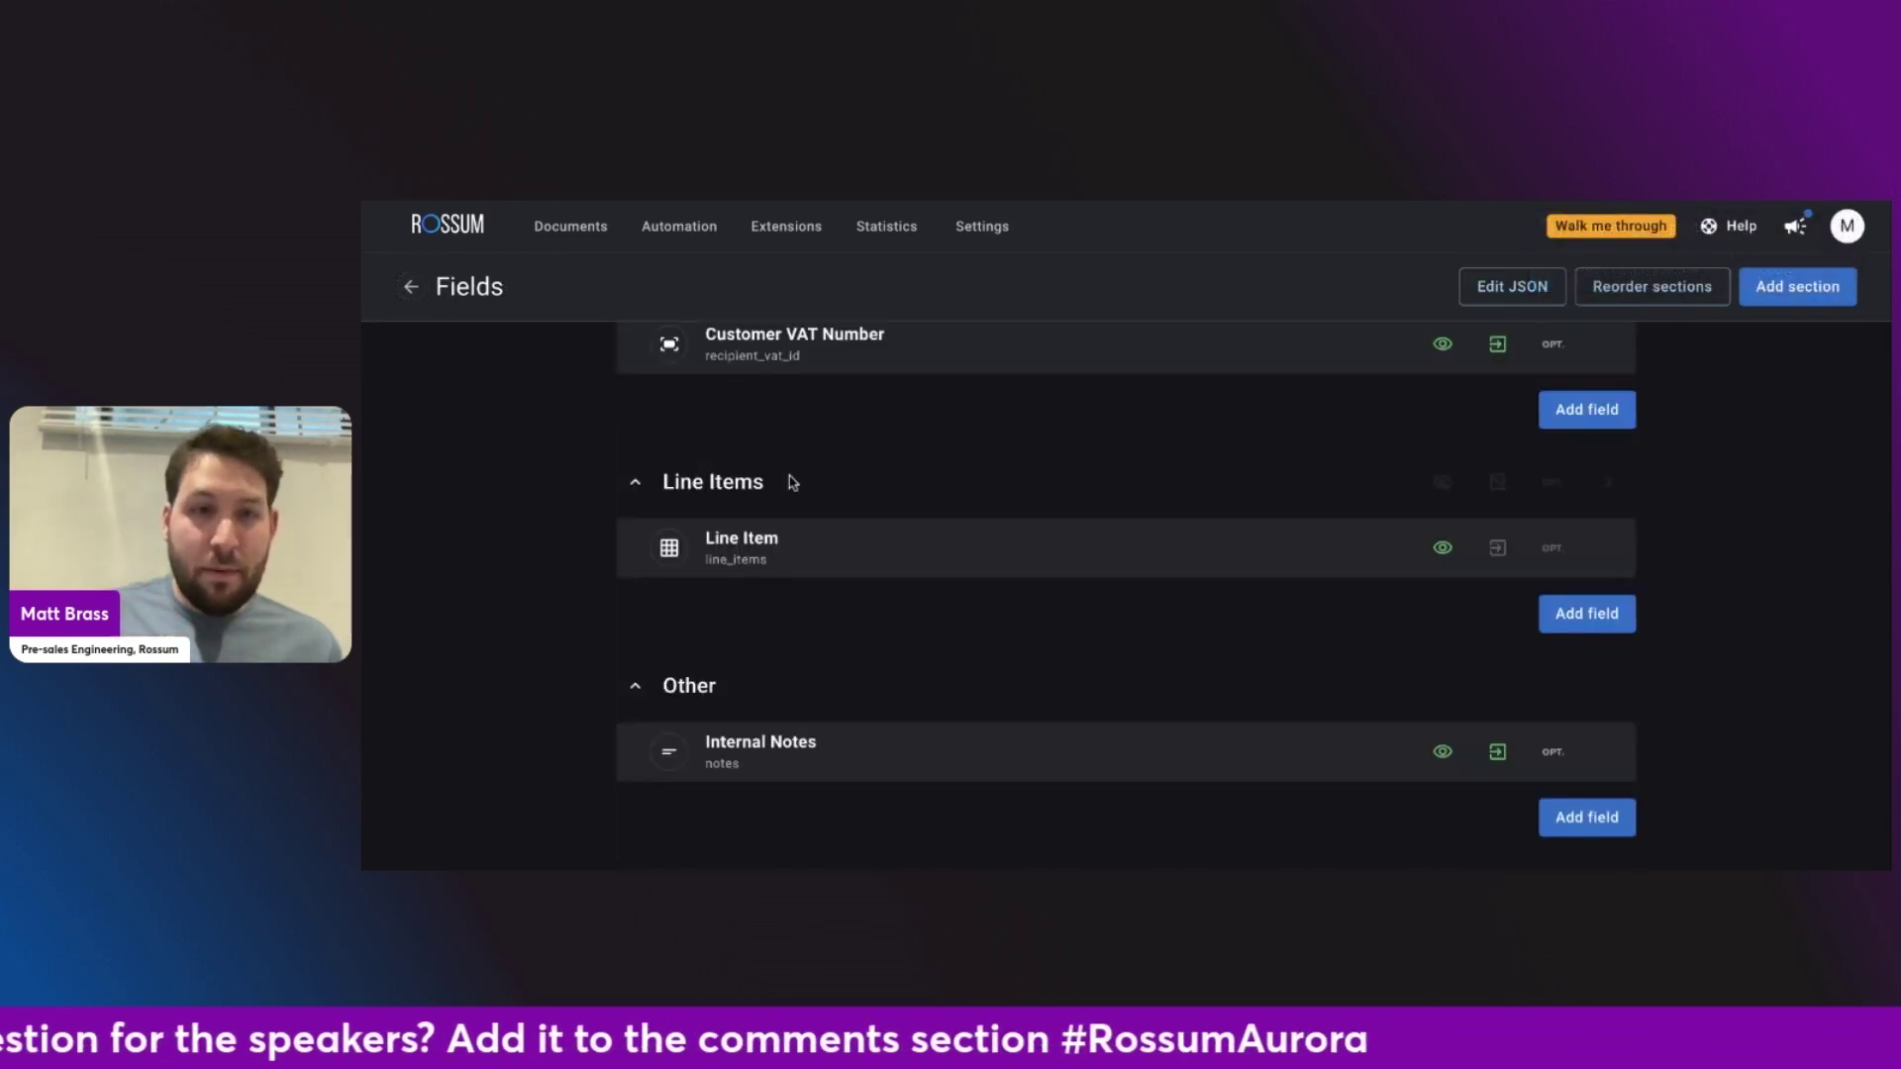
Generate the Normalized Vendor VAT ID field's formula with the Copilot instruction "remove special characters and spaces from vendor vat id".
{"action": "scroll", "coordinate": [789, 479], "scroll_direction": "up", "scroll_amount": 10}
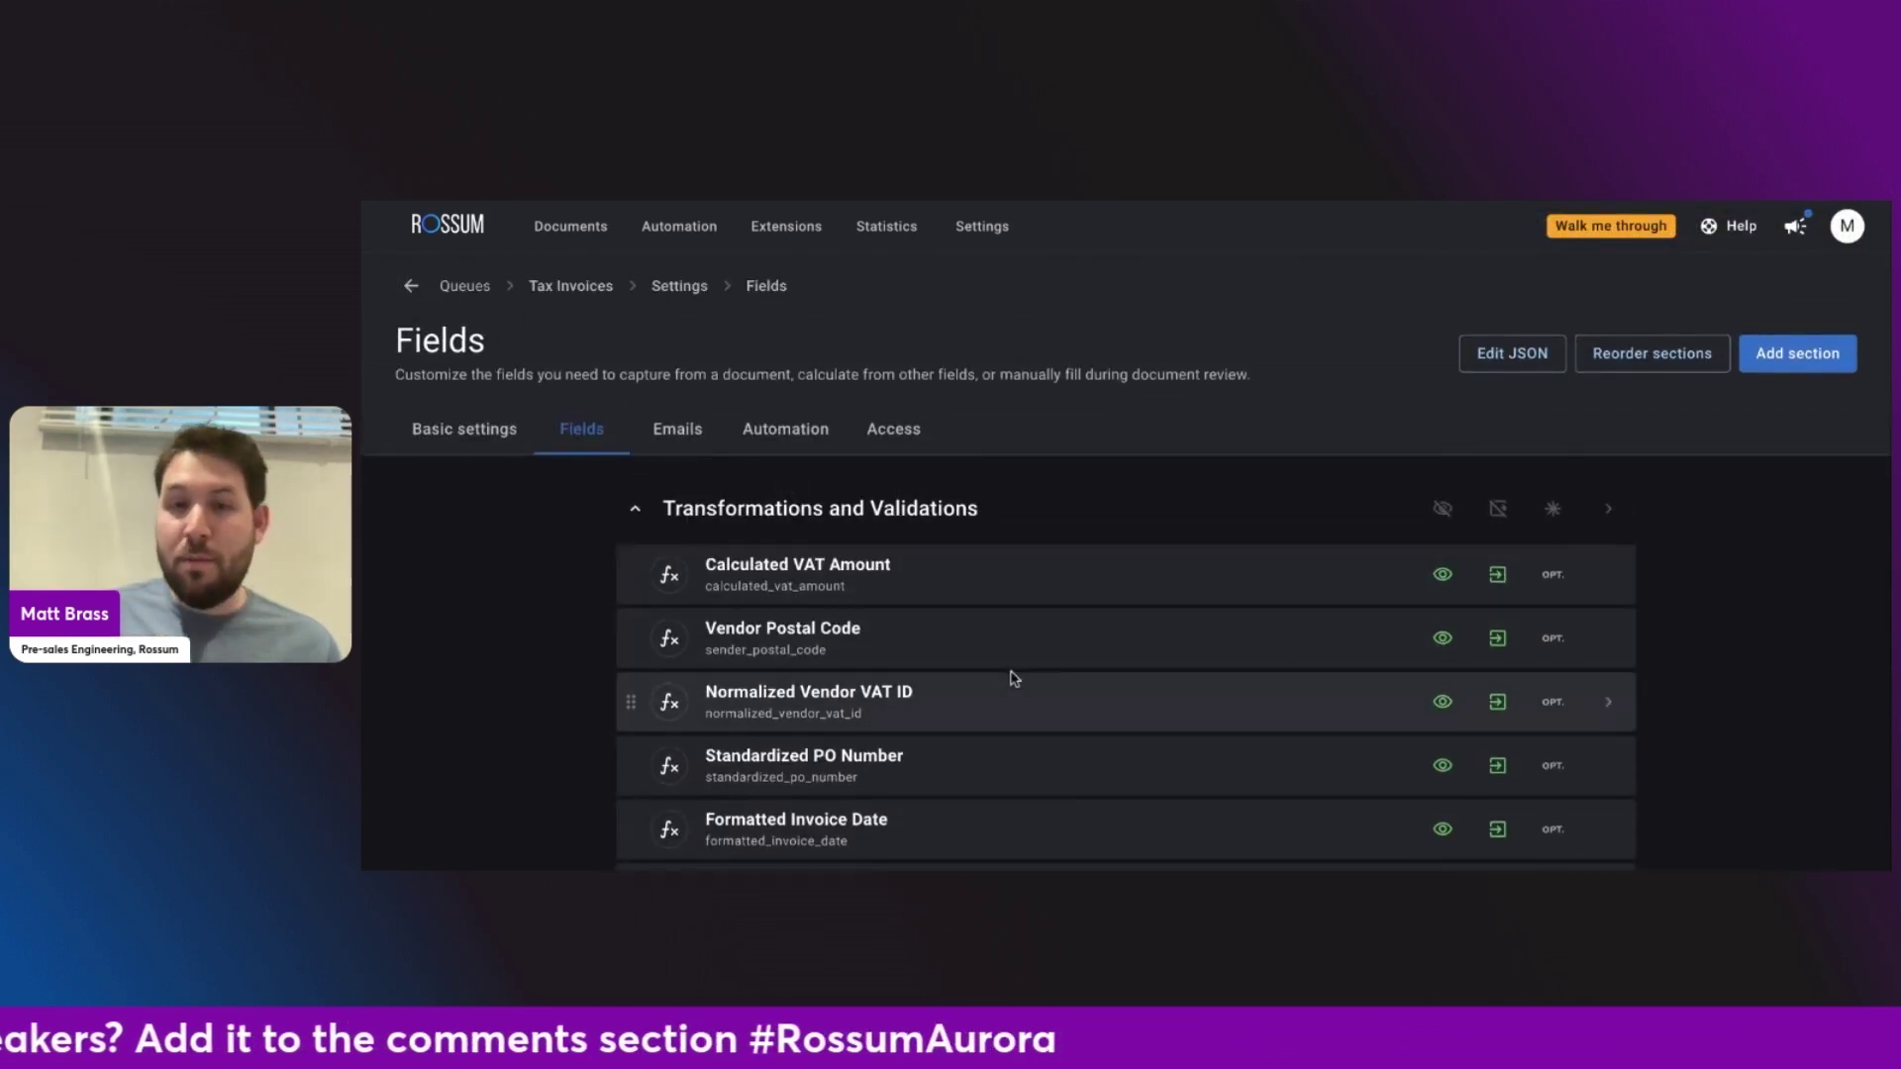
{"action": "left_click", "coordinate": [844, 704]}
{"action": "scroll", "coordinate": [1238, 733], "scroll_direction": "down", "scroll_amount": 3}
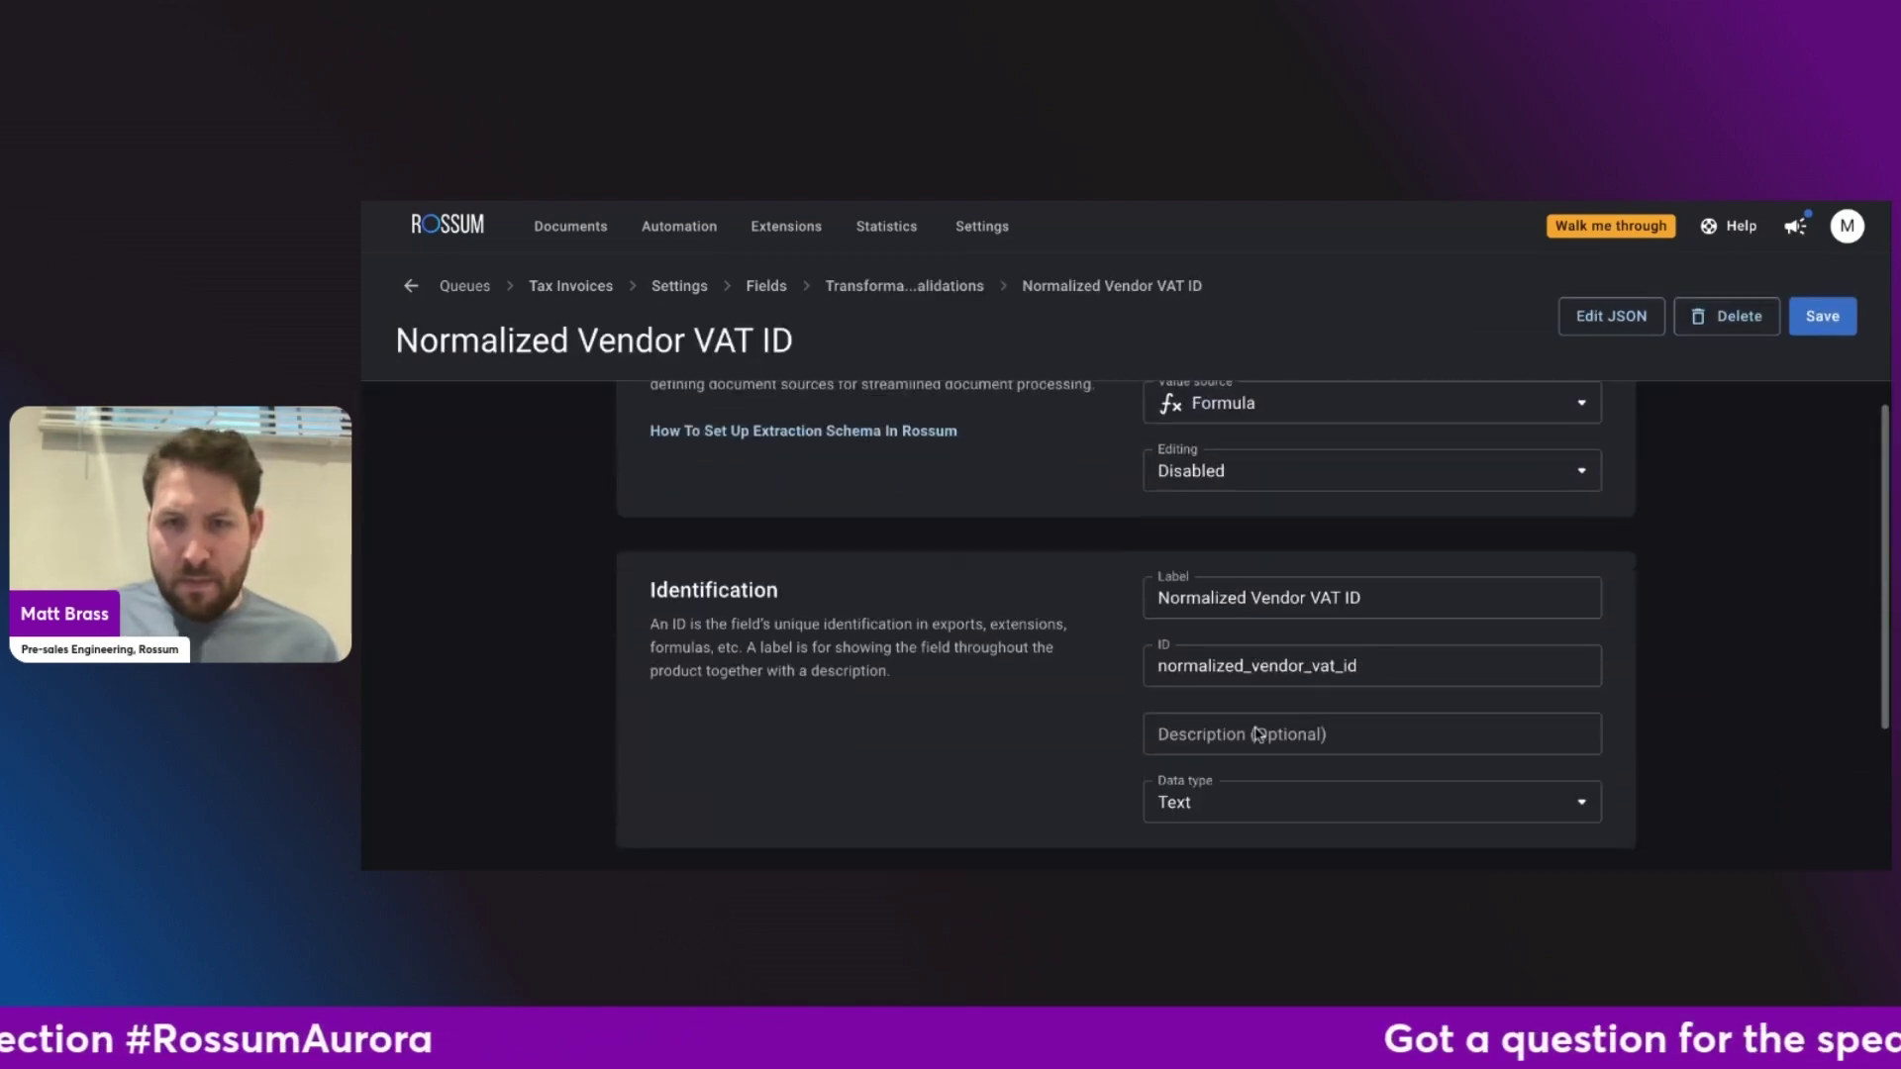
{"action": "scroll", "coordinate": [1258, 733], "scroll_direction": "down", "scroll_amount": 3}
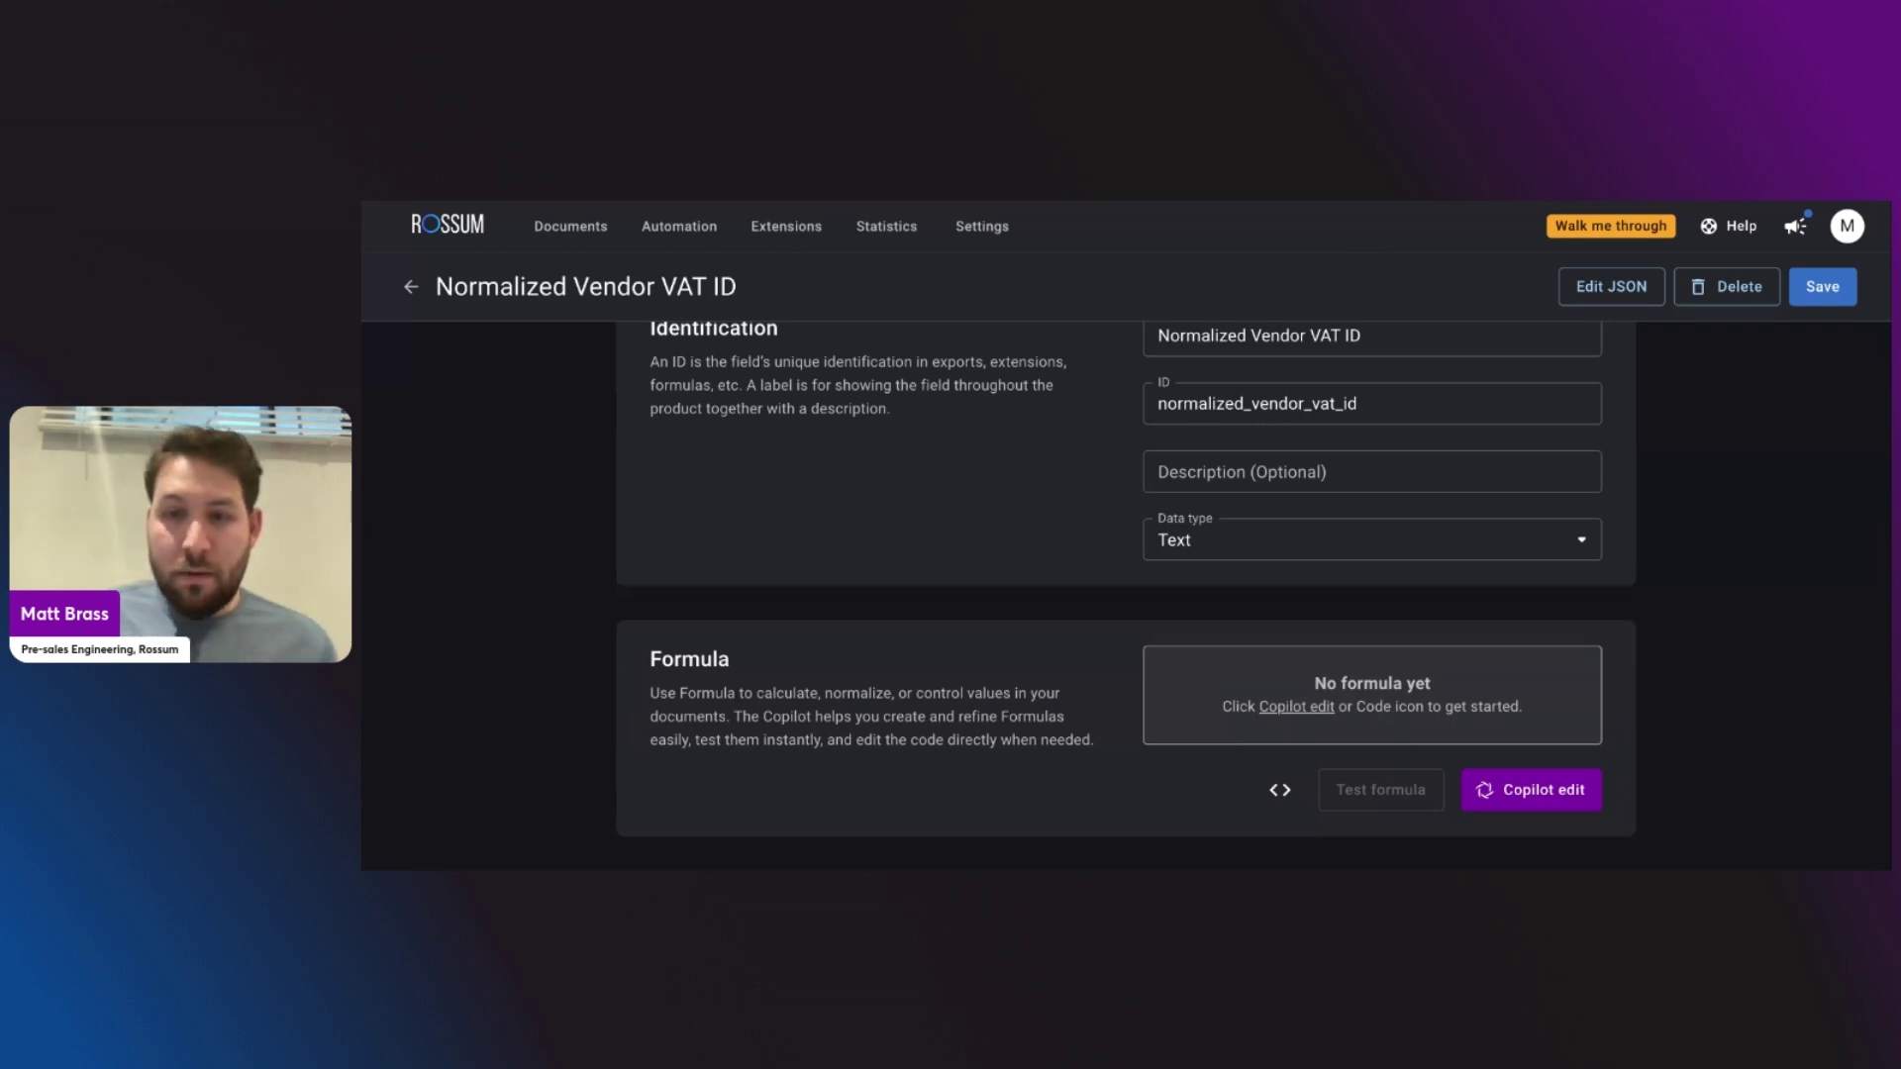
{"action": "left_click", "coordinate": [1516, 779]}
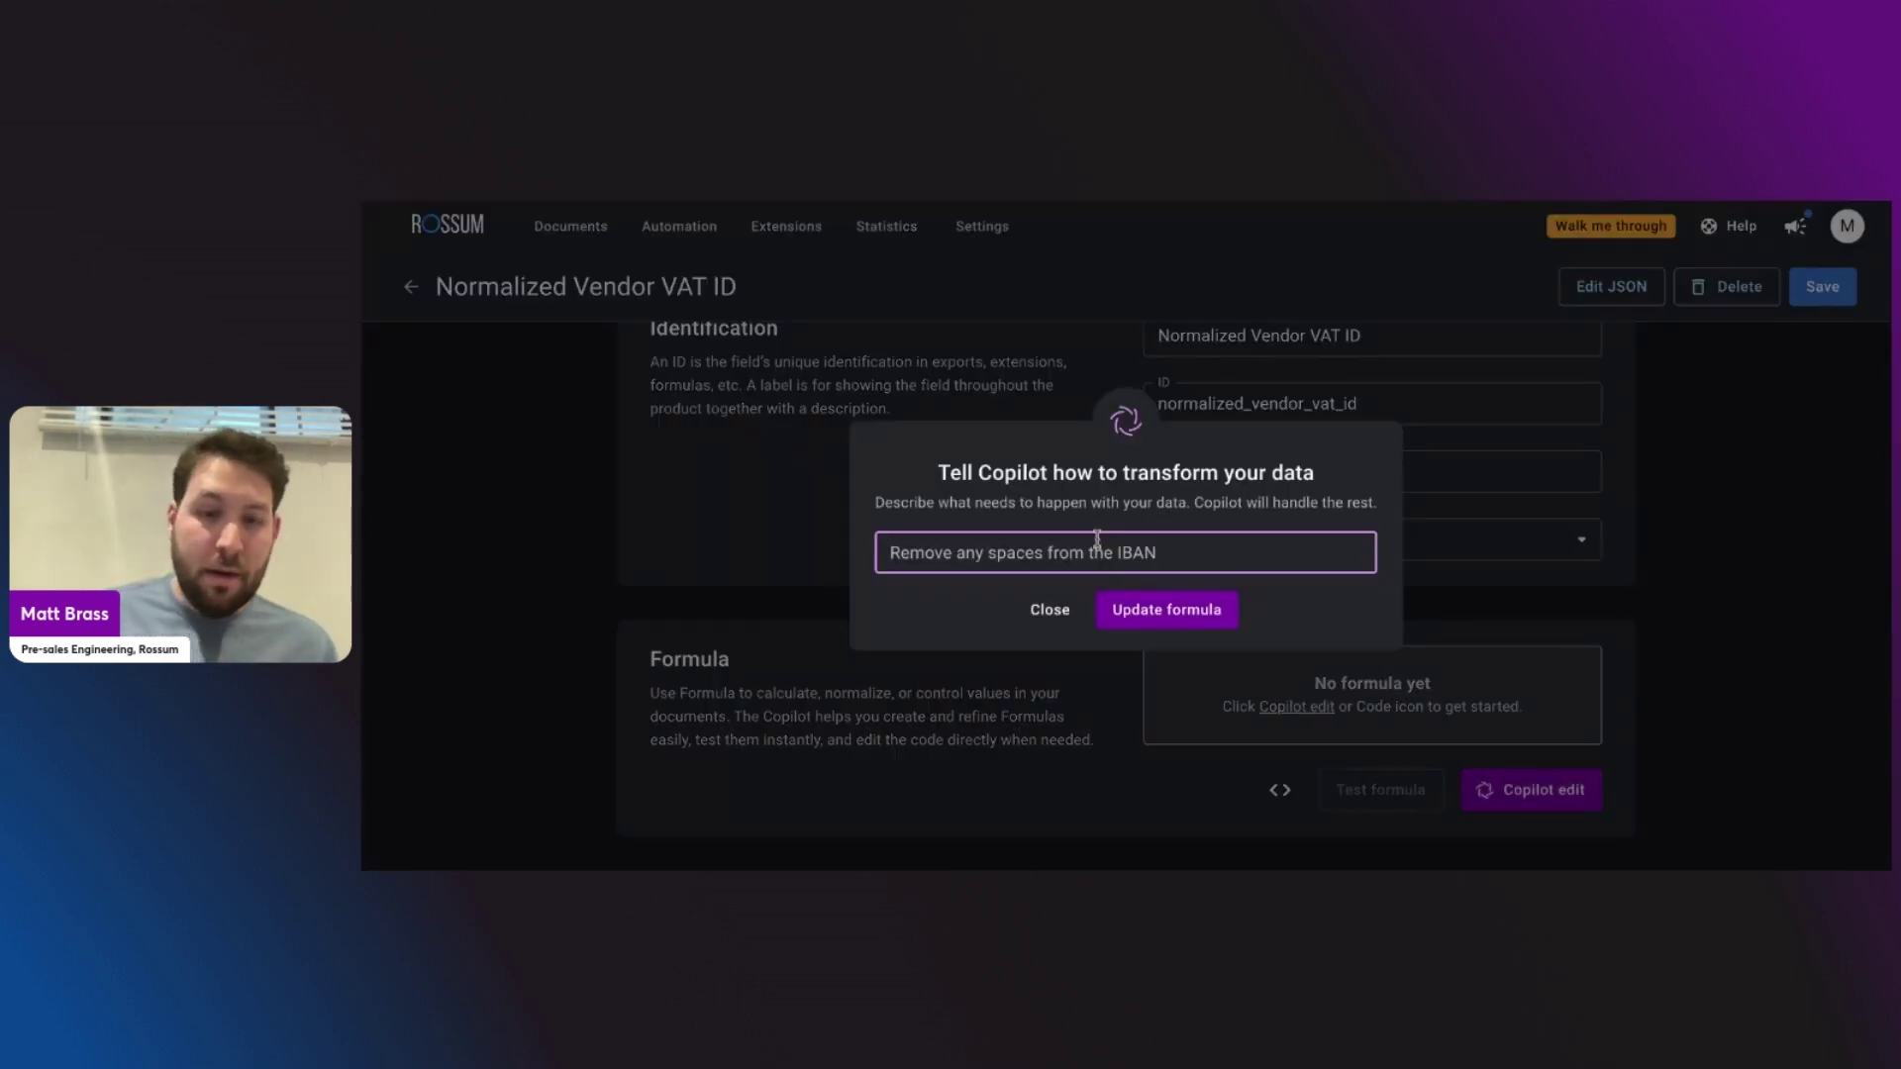
{"action": "type", "text": "remove special characters and spaces from vendor vat id"}
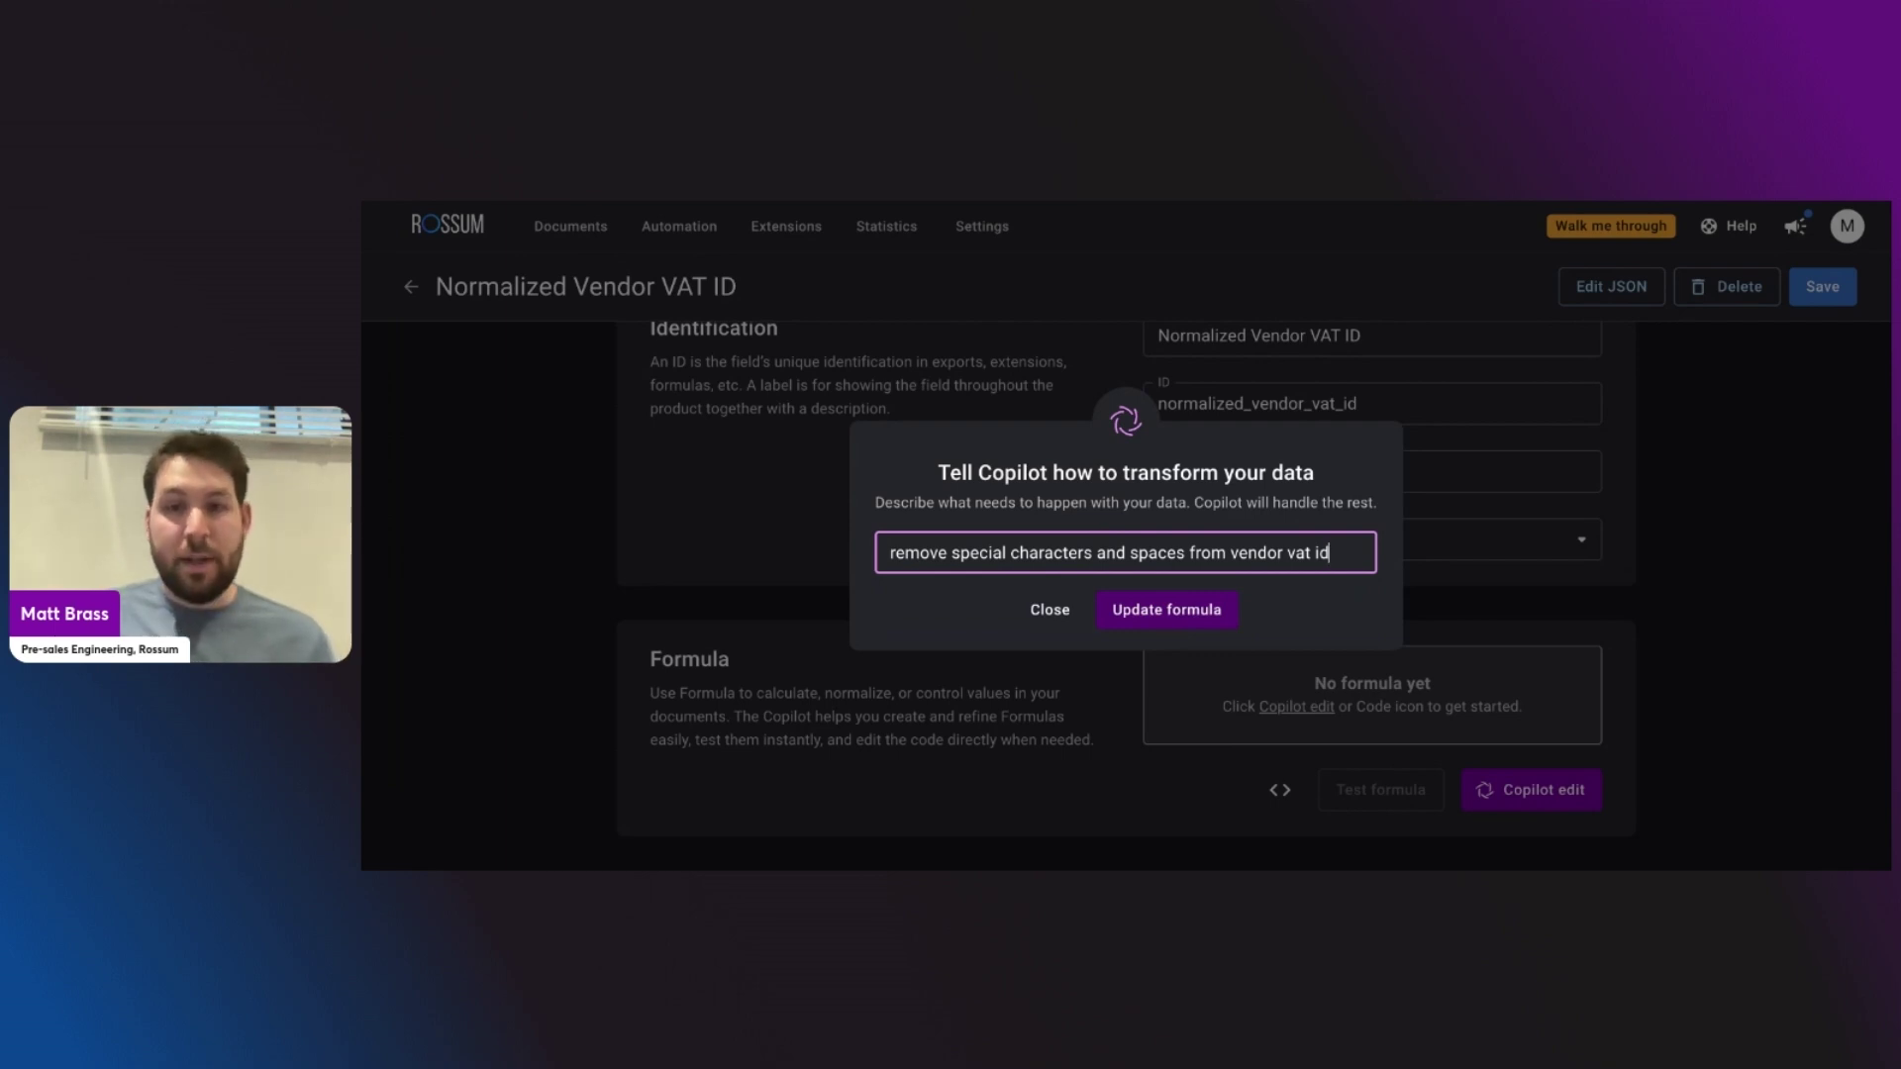
{"action": "key", "text": "Return"}
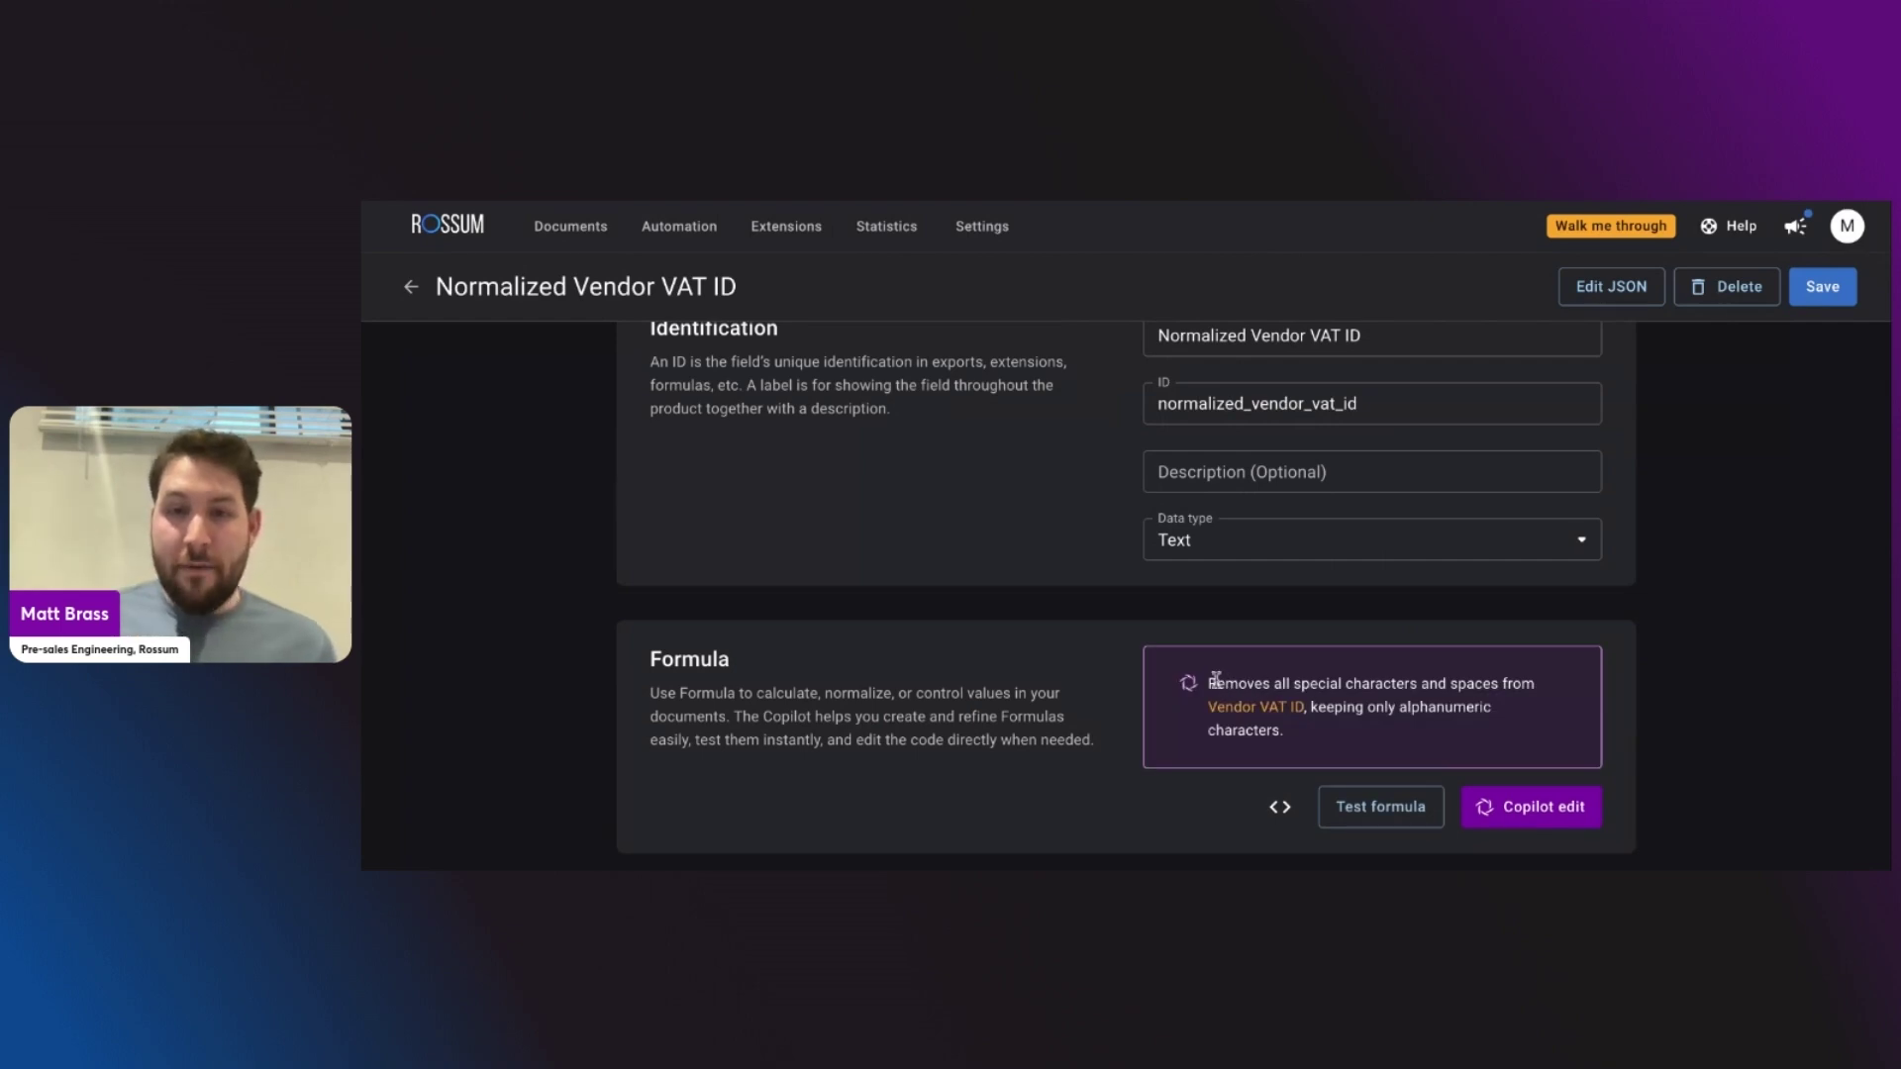
Review the Normalized Vendor VAT ID formula's description and test it on the sample invoices against sender_vat_id.
{"action": "left_click_drag", "start_coordinate": [1212, 679], "coordinate": [1447, 690]}
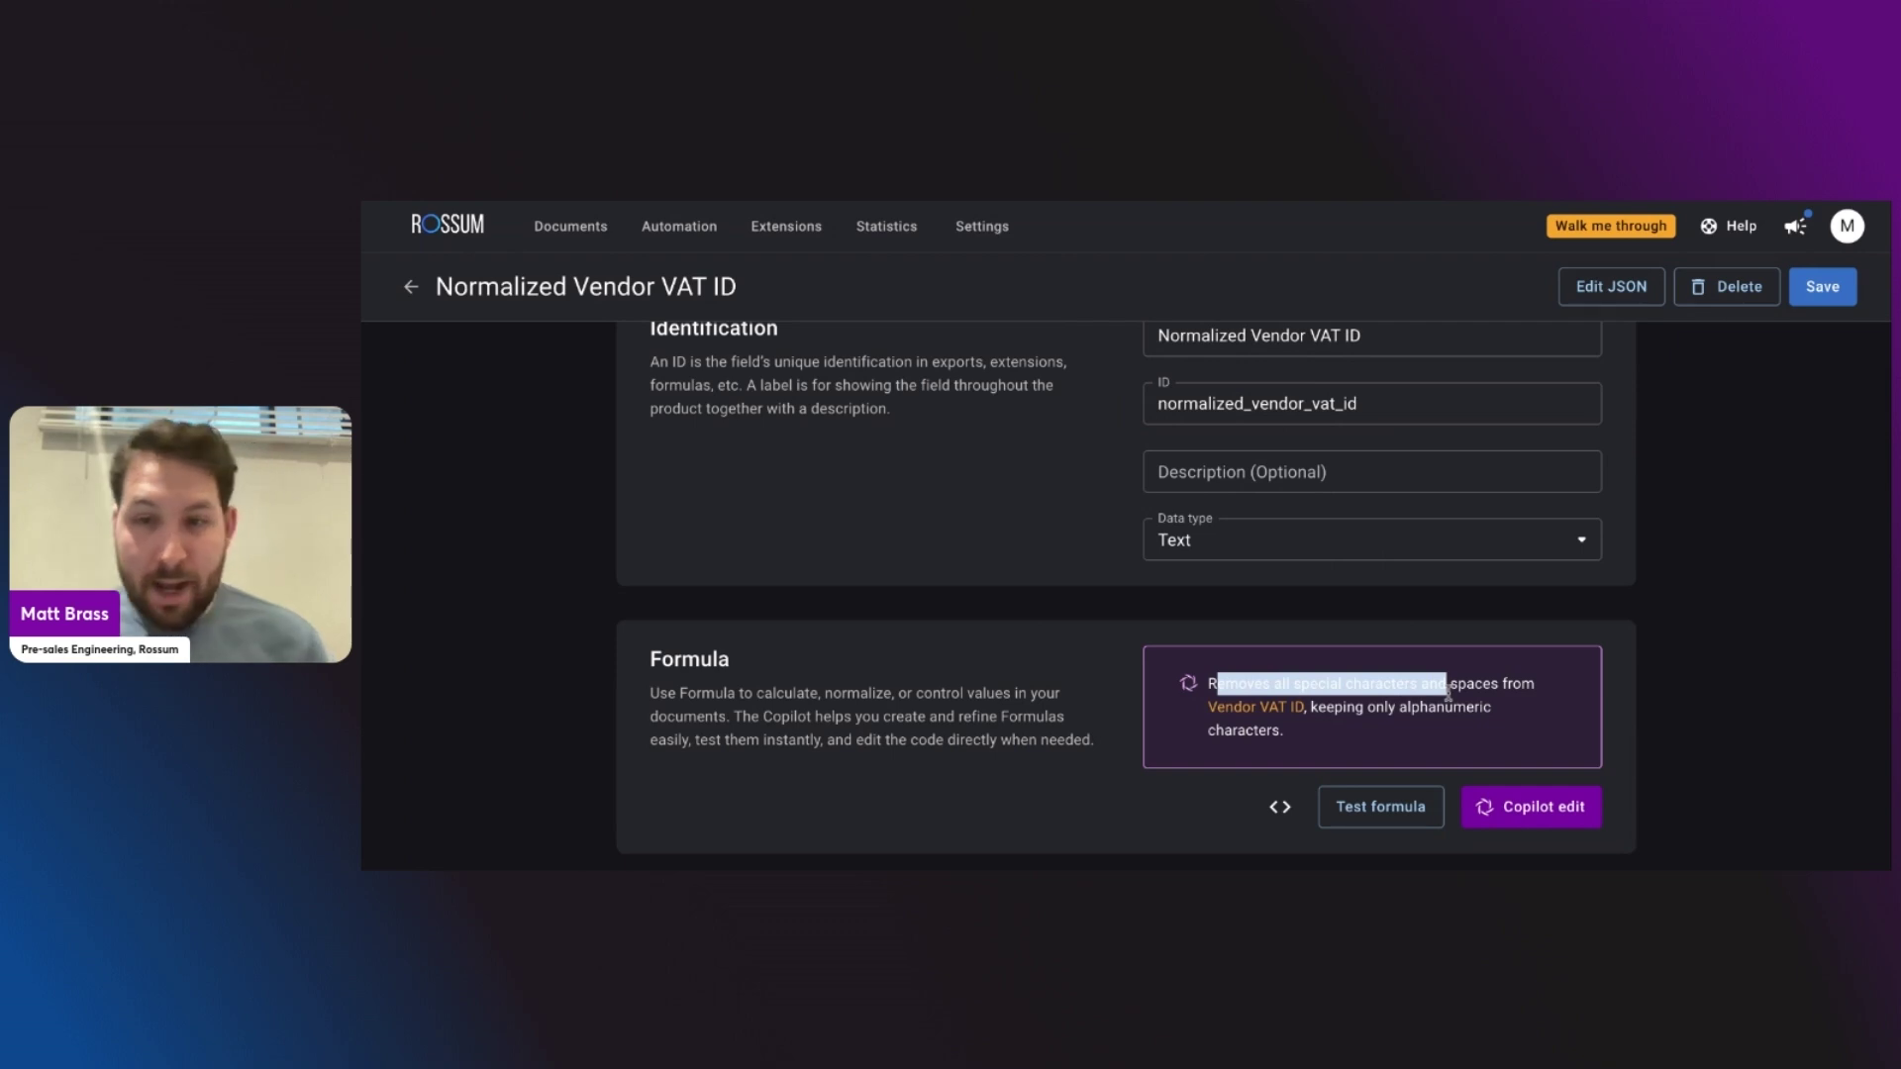
{"action": "left_click", "coordinate": [1447, 693]}
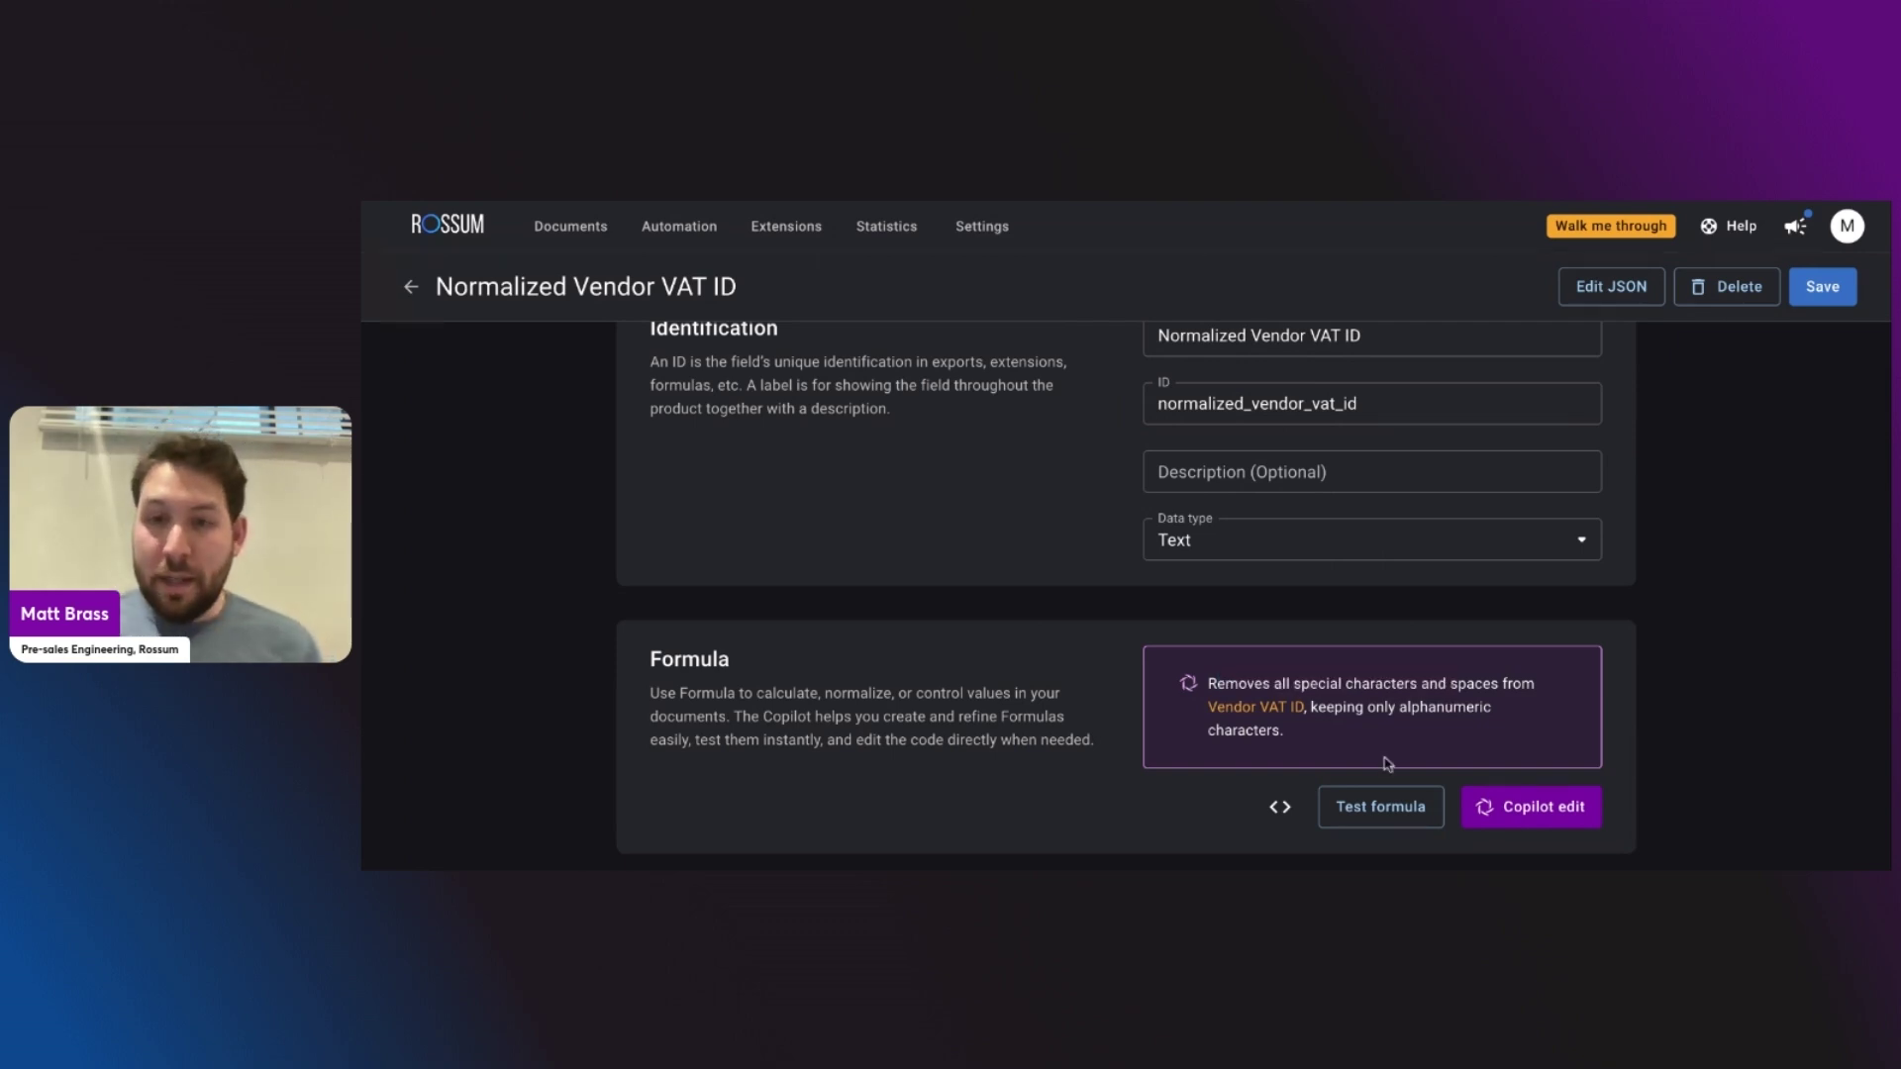
{"action": "left_click", "coordinate": [1384, 807]}
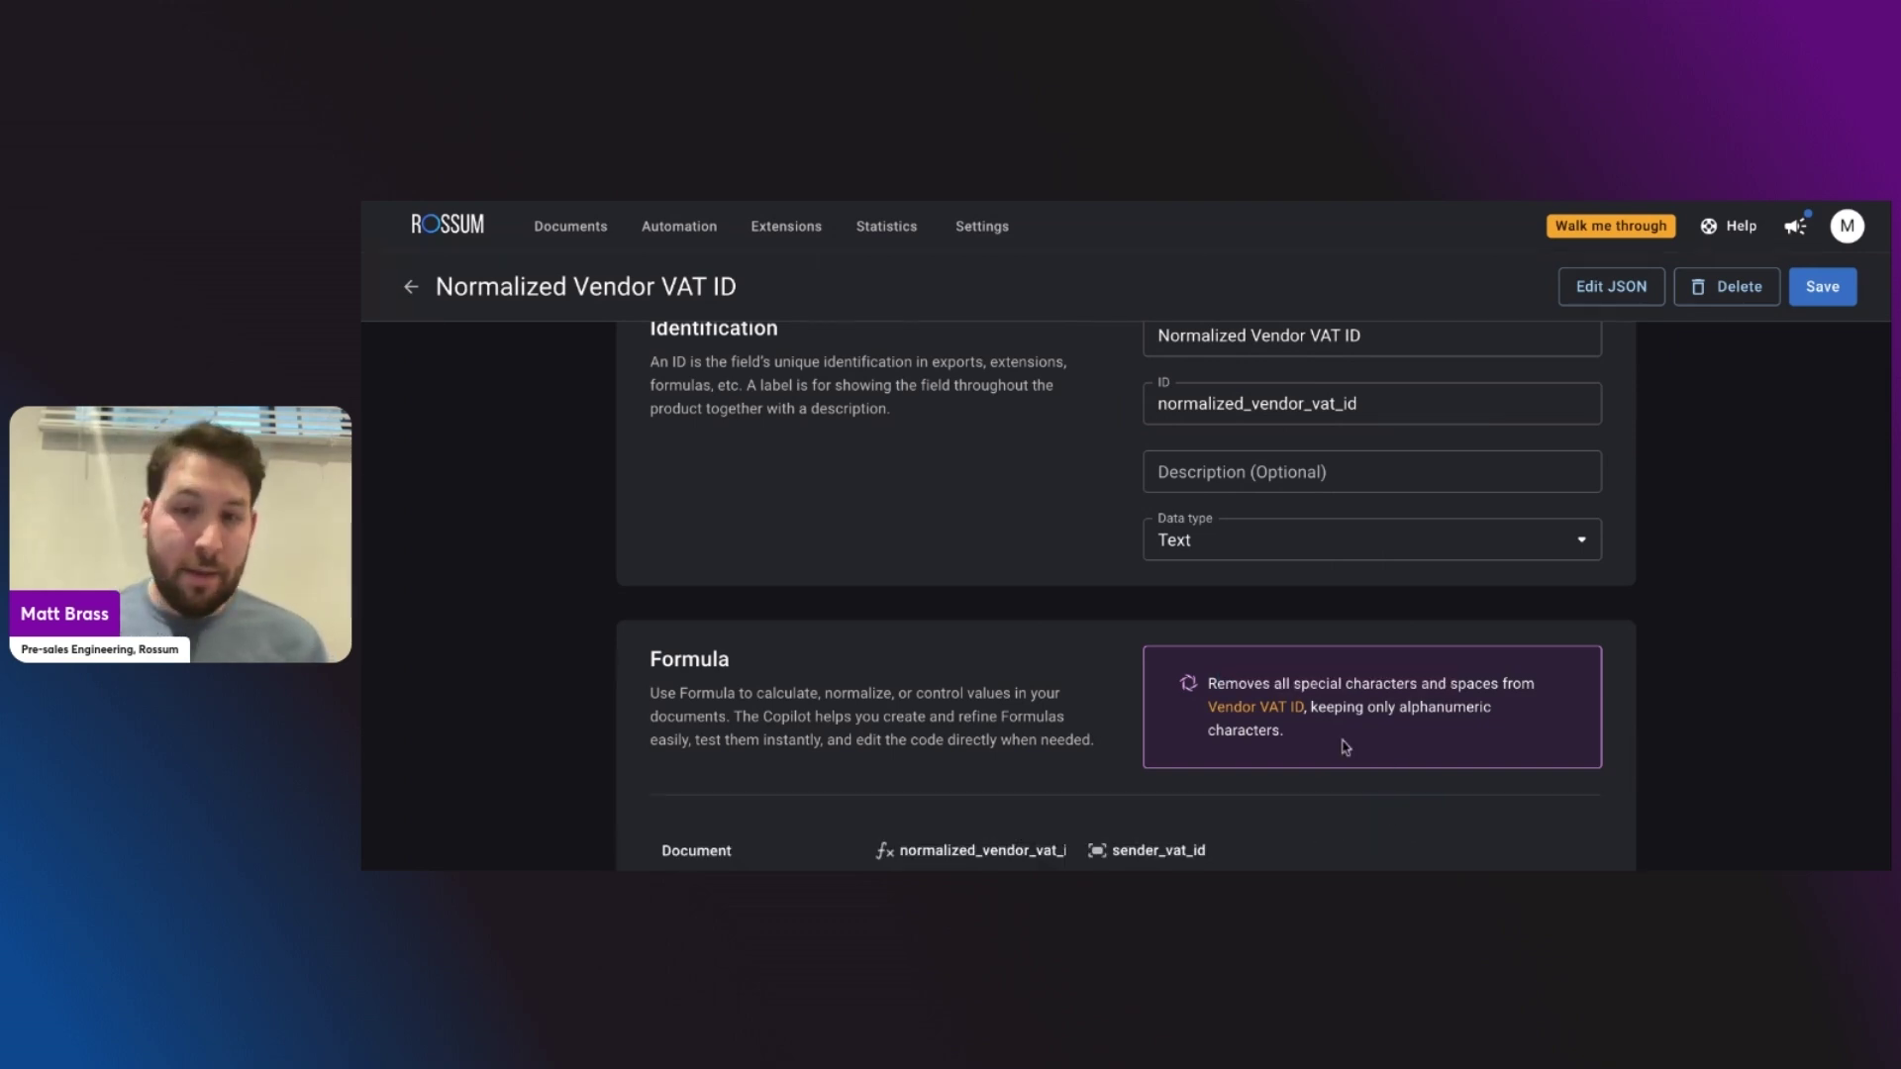
{"action": "scroll", "coordinate": [1342, 750], "scroll_direction": "down", "scroll_amount": 3}
{"action": "scroll", "coordinate": [1345, 746], "scroll_direction": "down", "scroll_amount": 2}
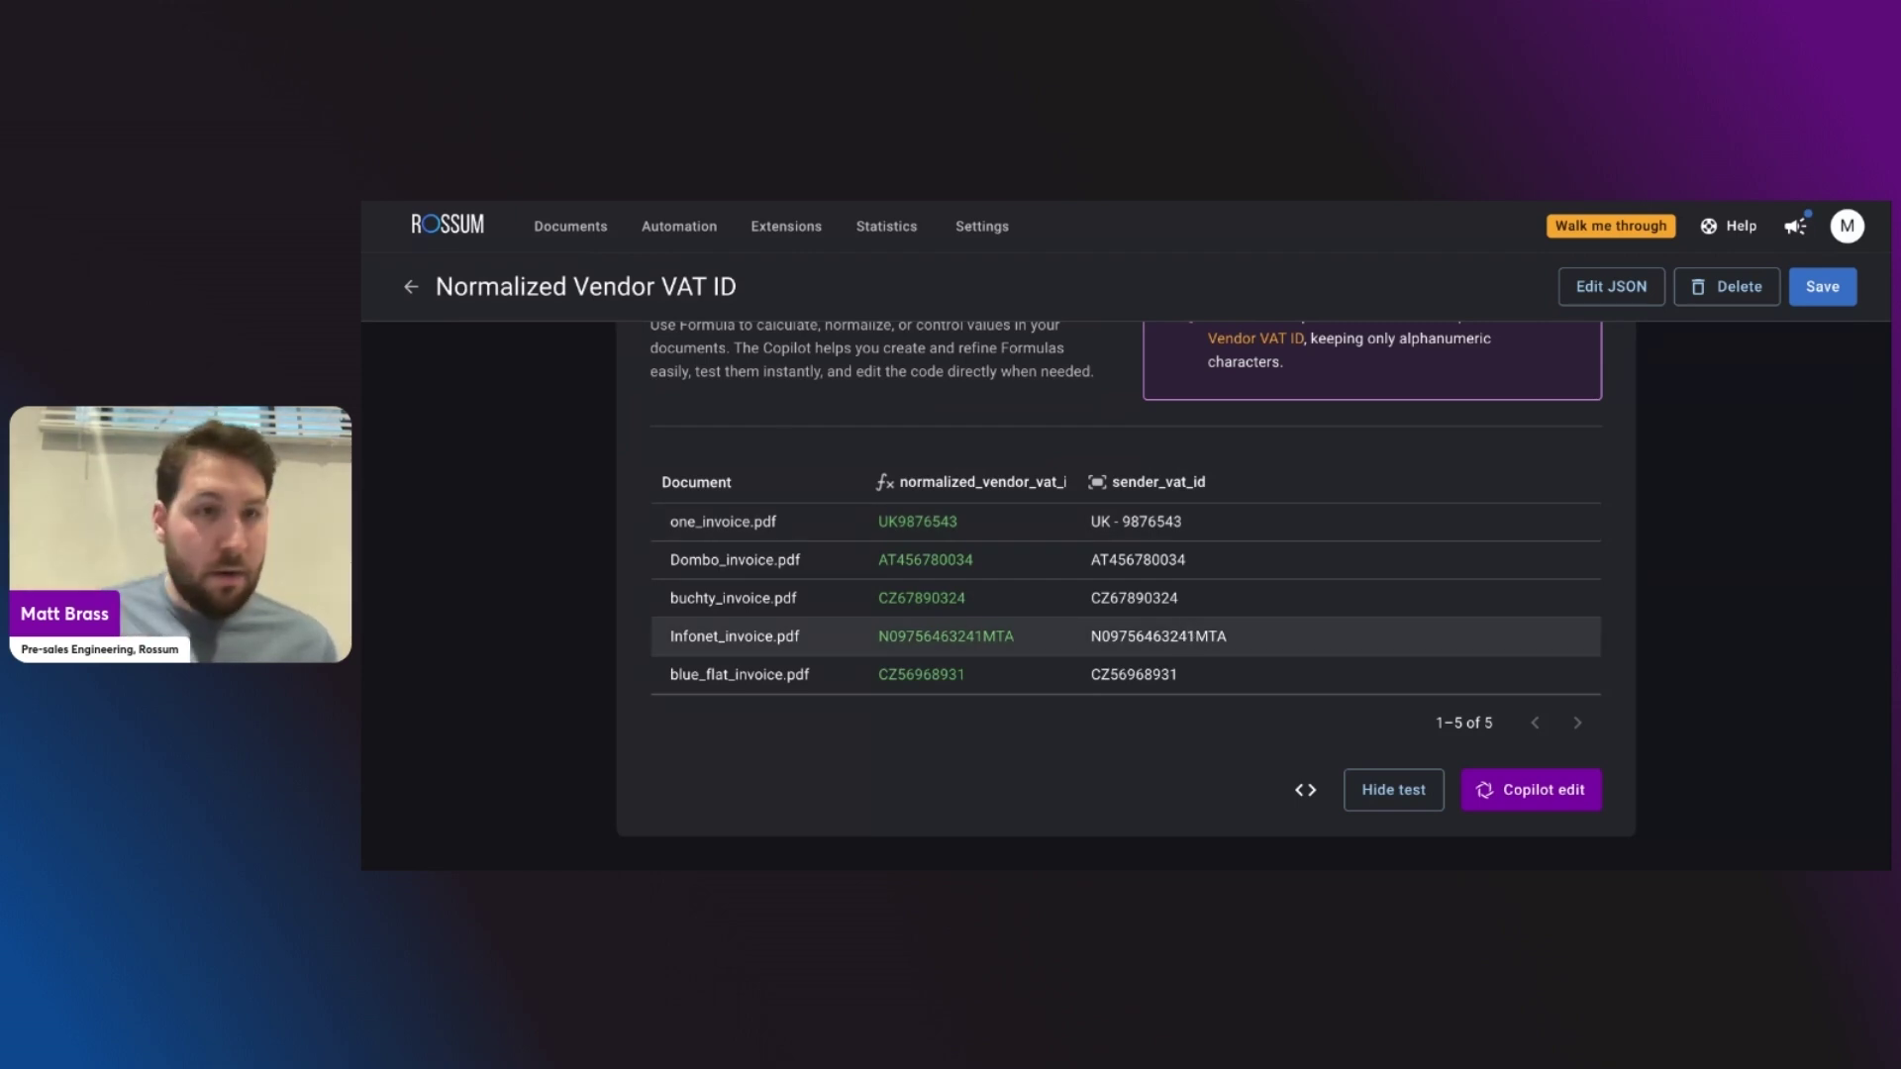
Save the Normalized Vendor VAT ID field and return to the transformation and validation fields in the field list.
{"action": "left_click", "coordinate": [1822, 286]}
{"action": "scroll", "coordinate": [1224, 600], "scroll_direction": "up", "scroll_amount": 10}
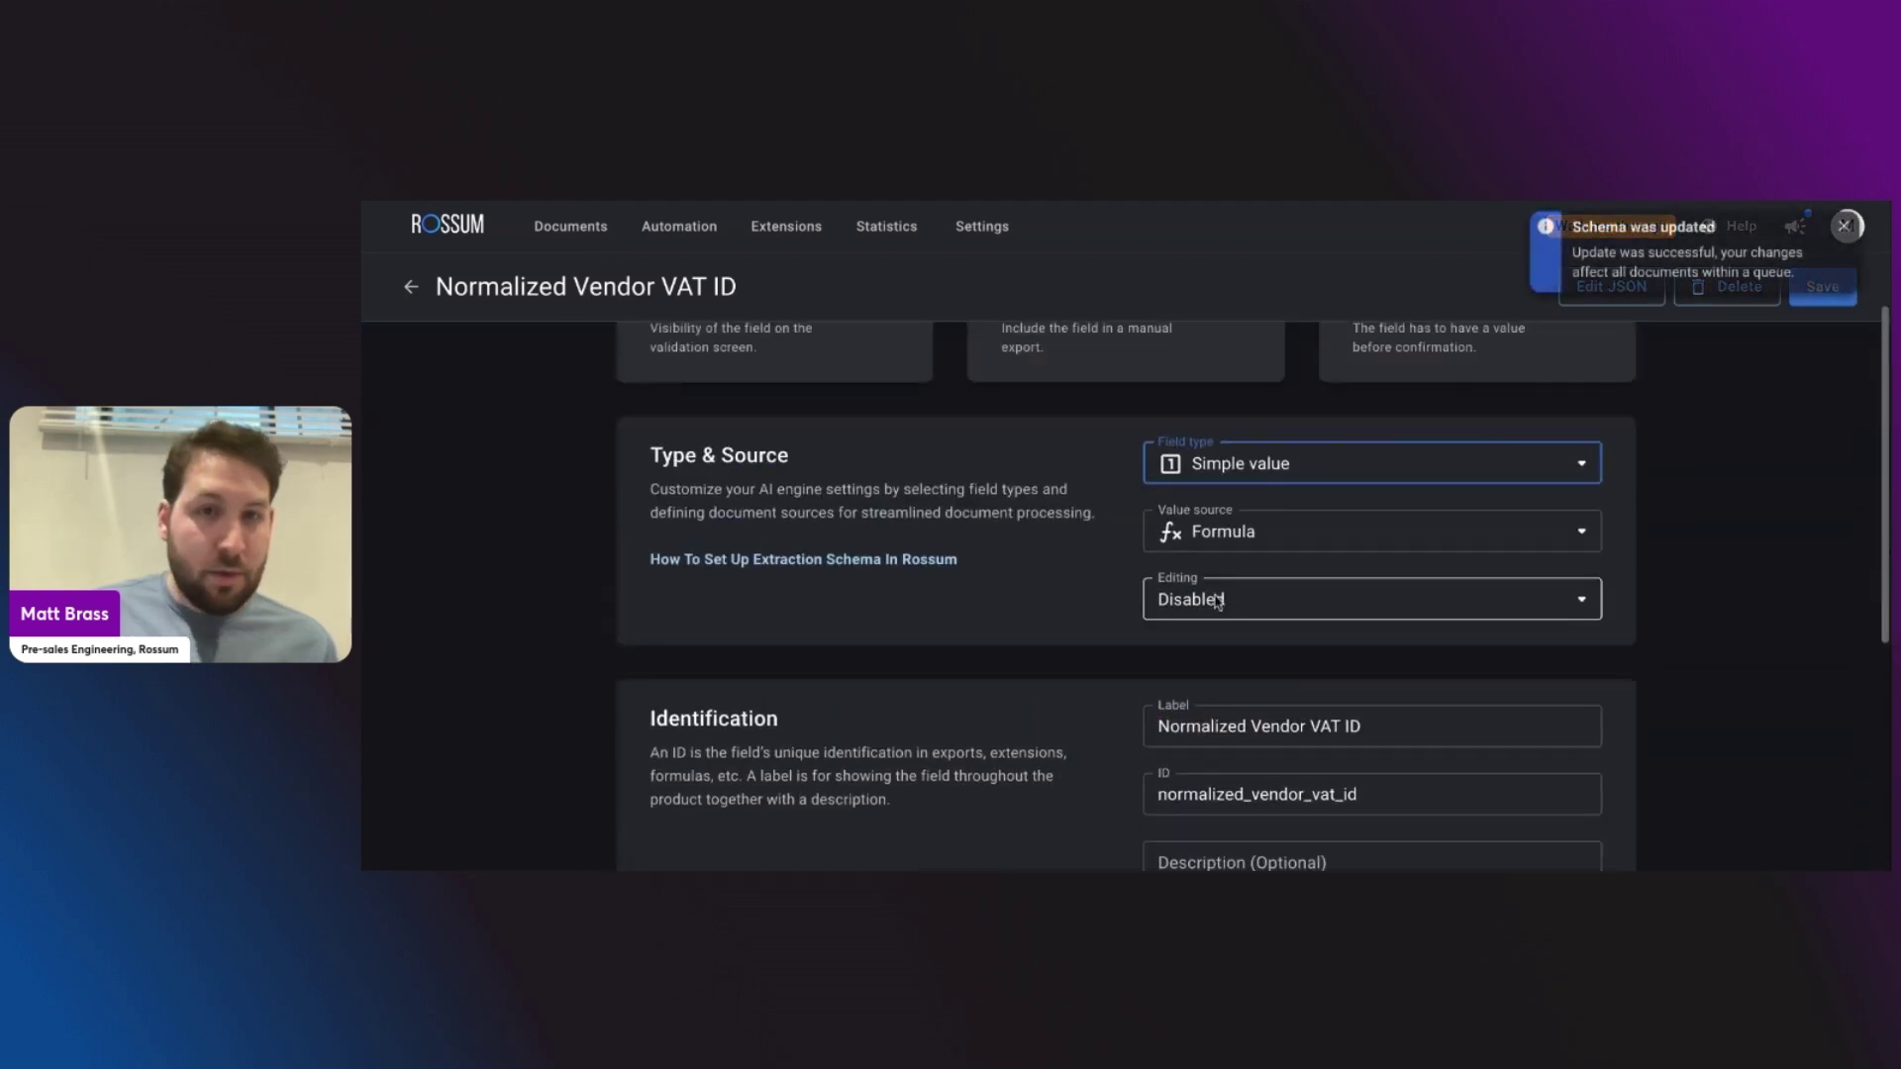
{"action": "left_click", "coordinate": [411, 285]}
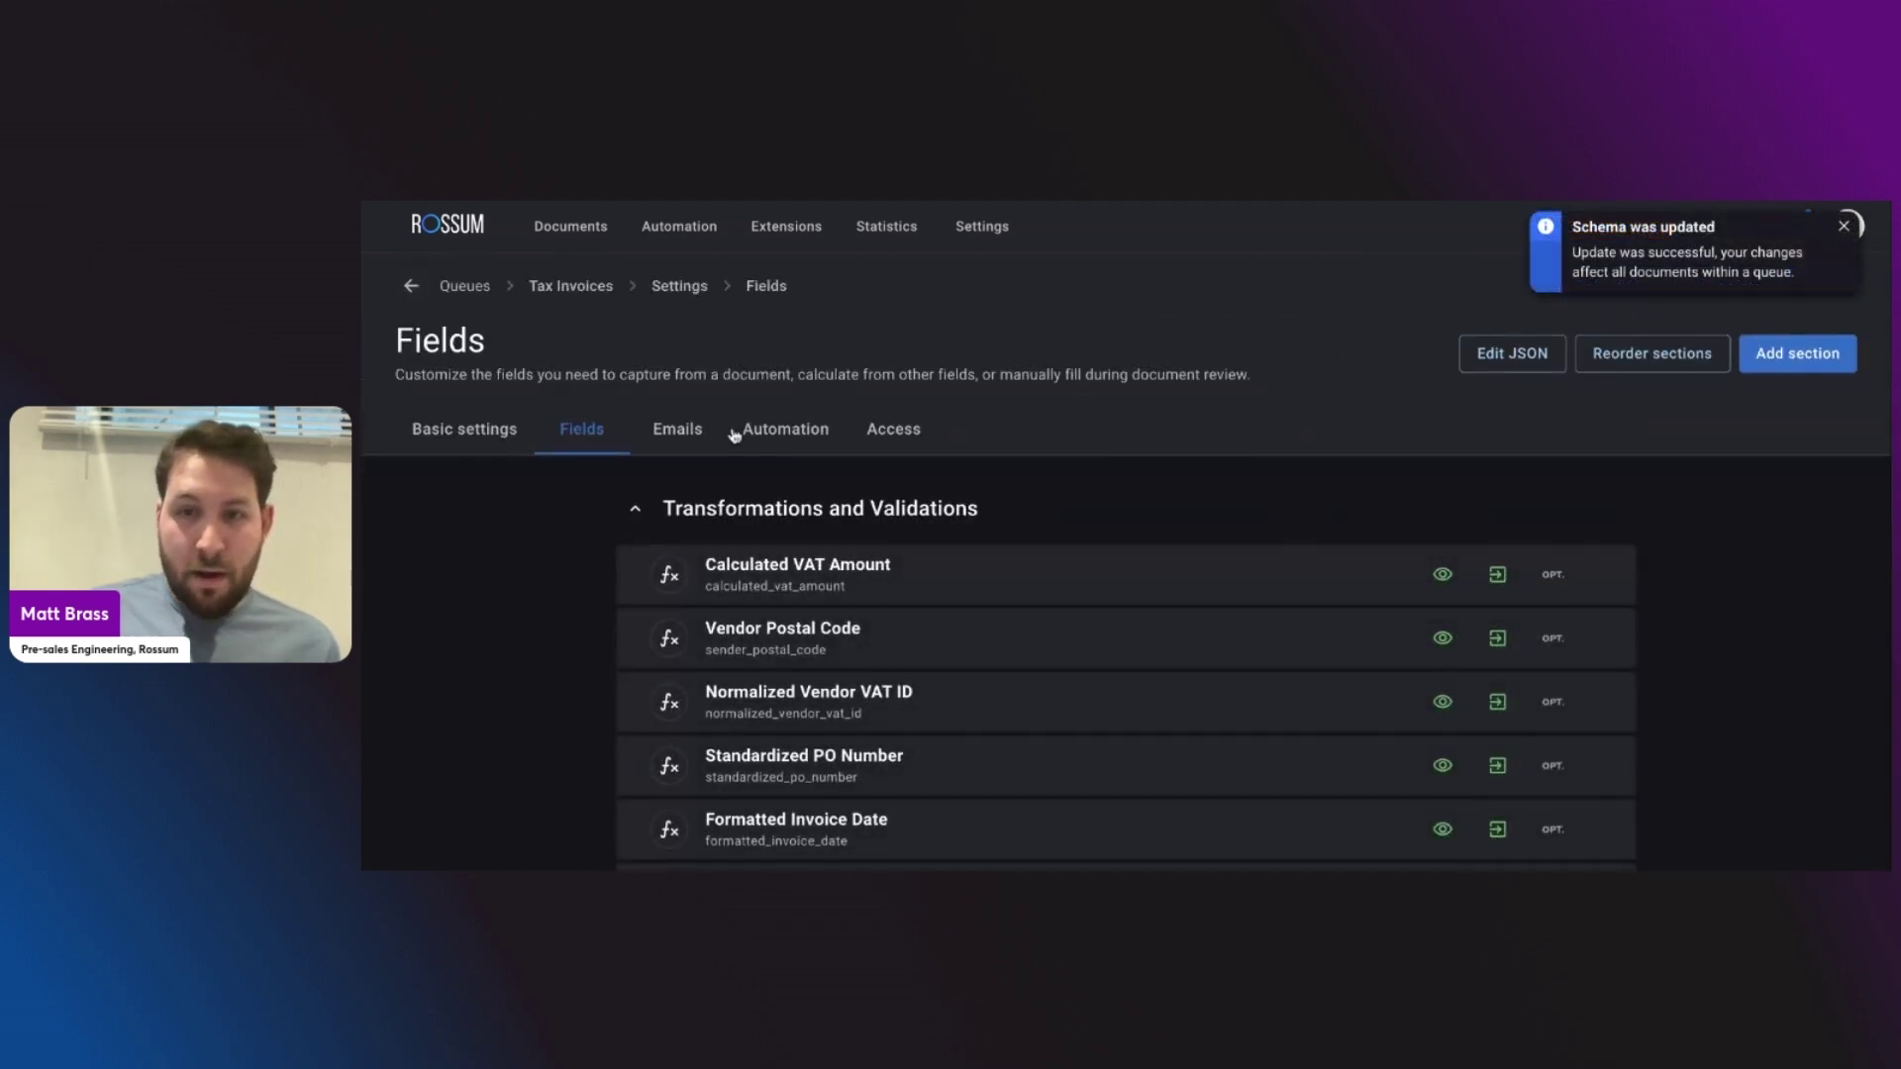
{"action": "scroll", "coordinate": [1030, 726], "scroll_direction": "down", "scroll_amount": 2}
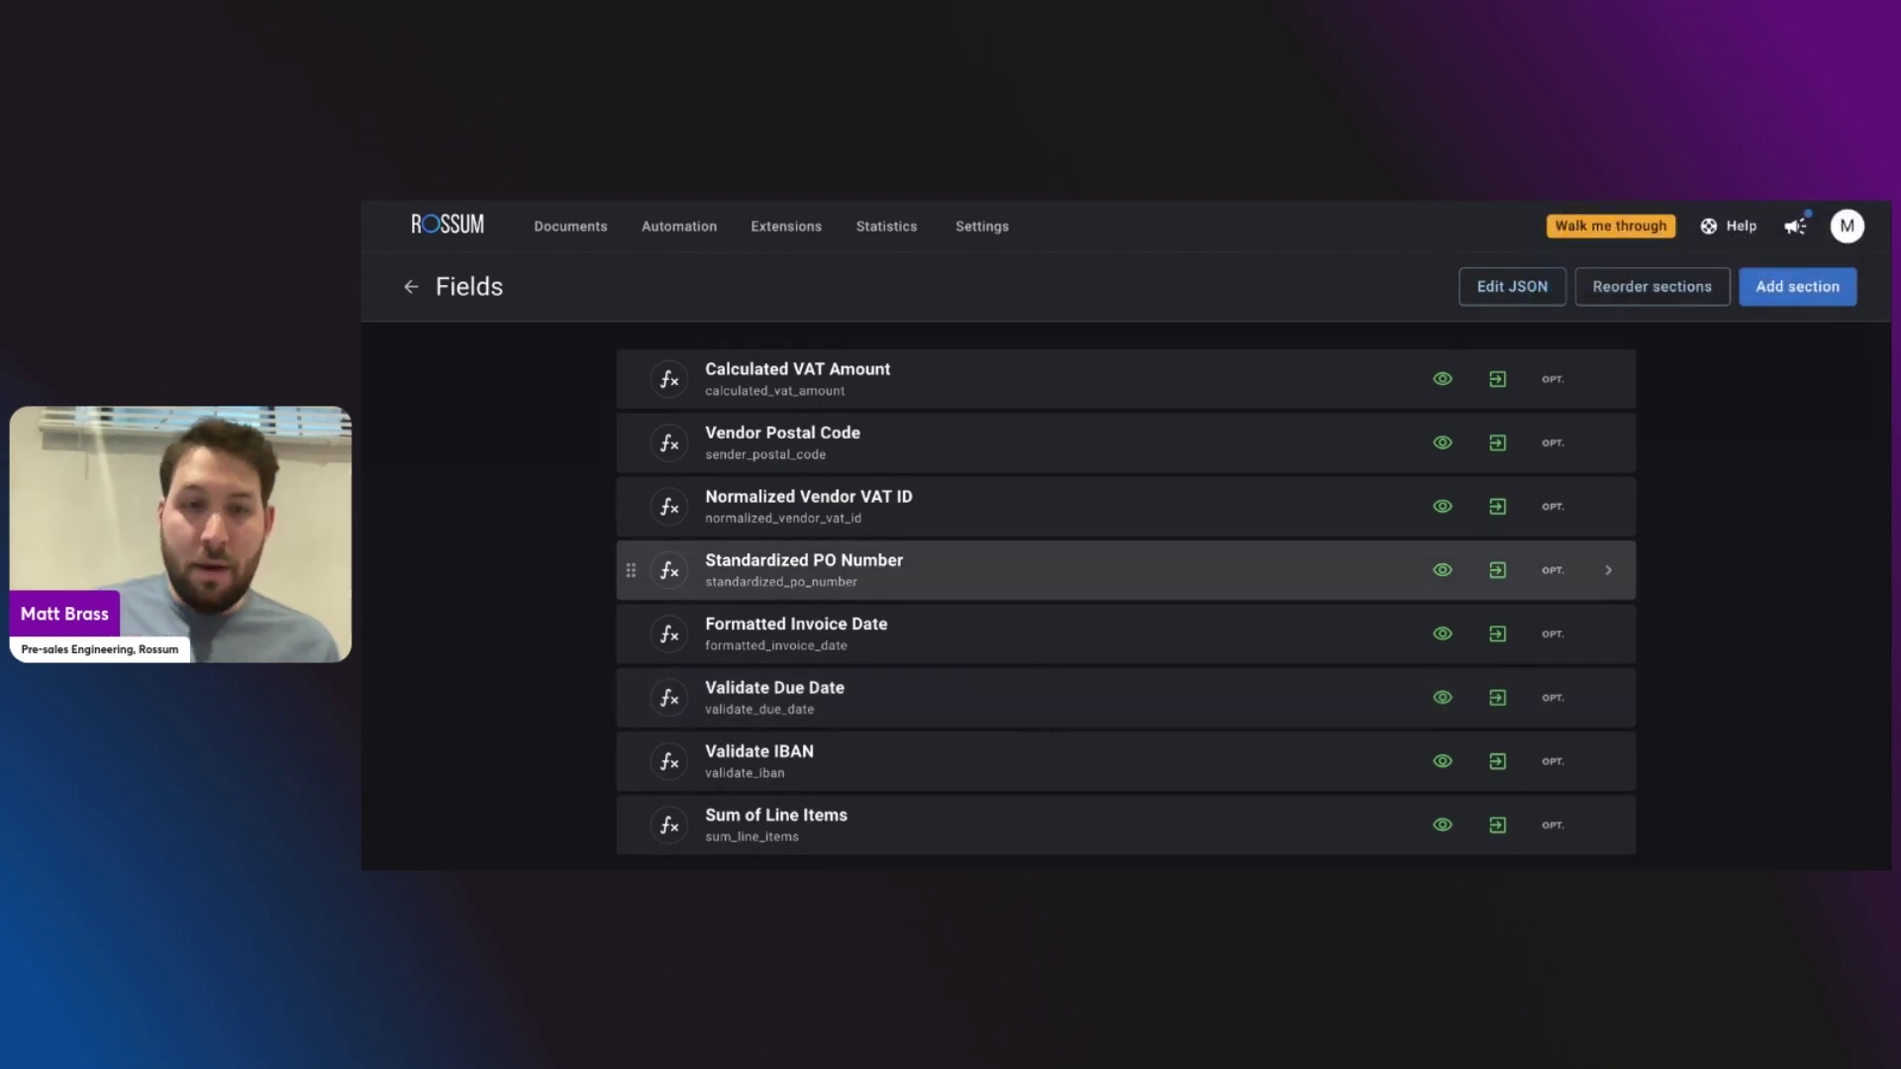
Generate the Standardized PO Number formula with Copilot: remove non numeric characters from PO, prepend 45 if absent, warn if not 10 characters long.
{"action": "left_click", "coordinate": [857, 588]}
{"action": "scroll", "coordinate": [1163, 645], "scroll_direction": "down", "scroll_amount": 5}
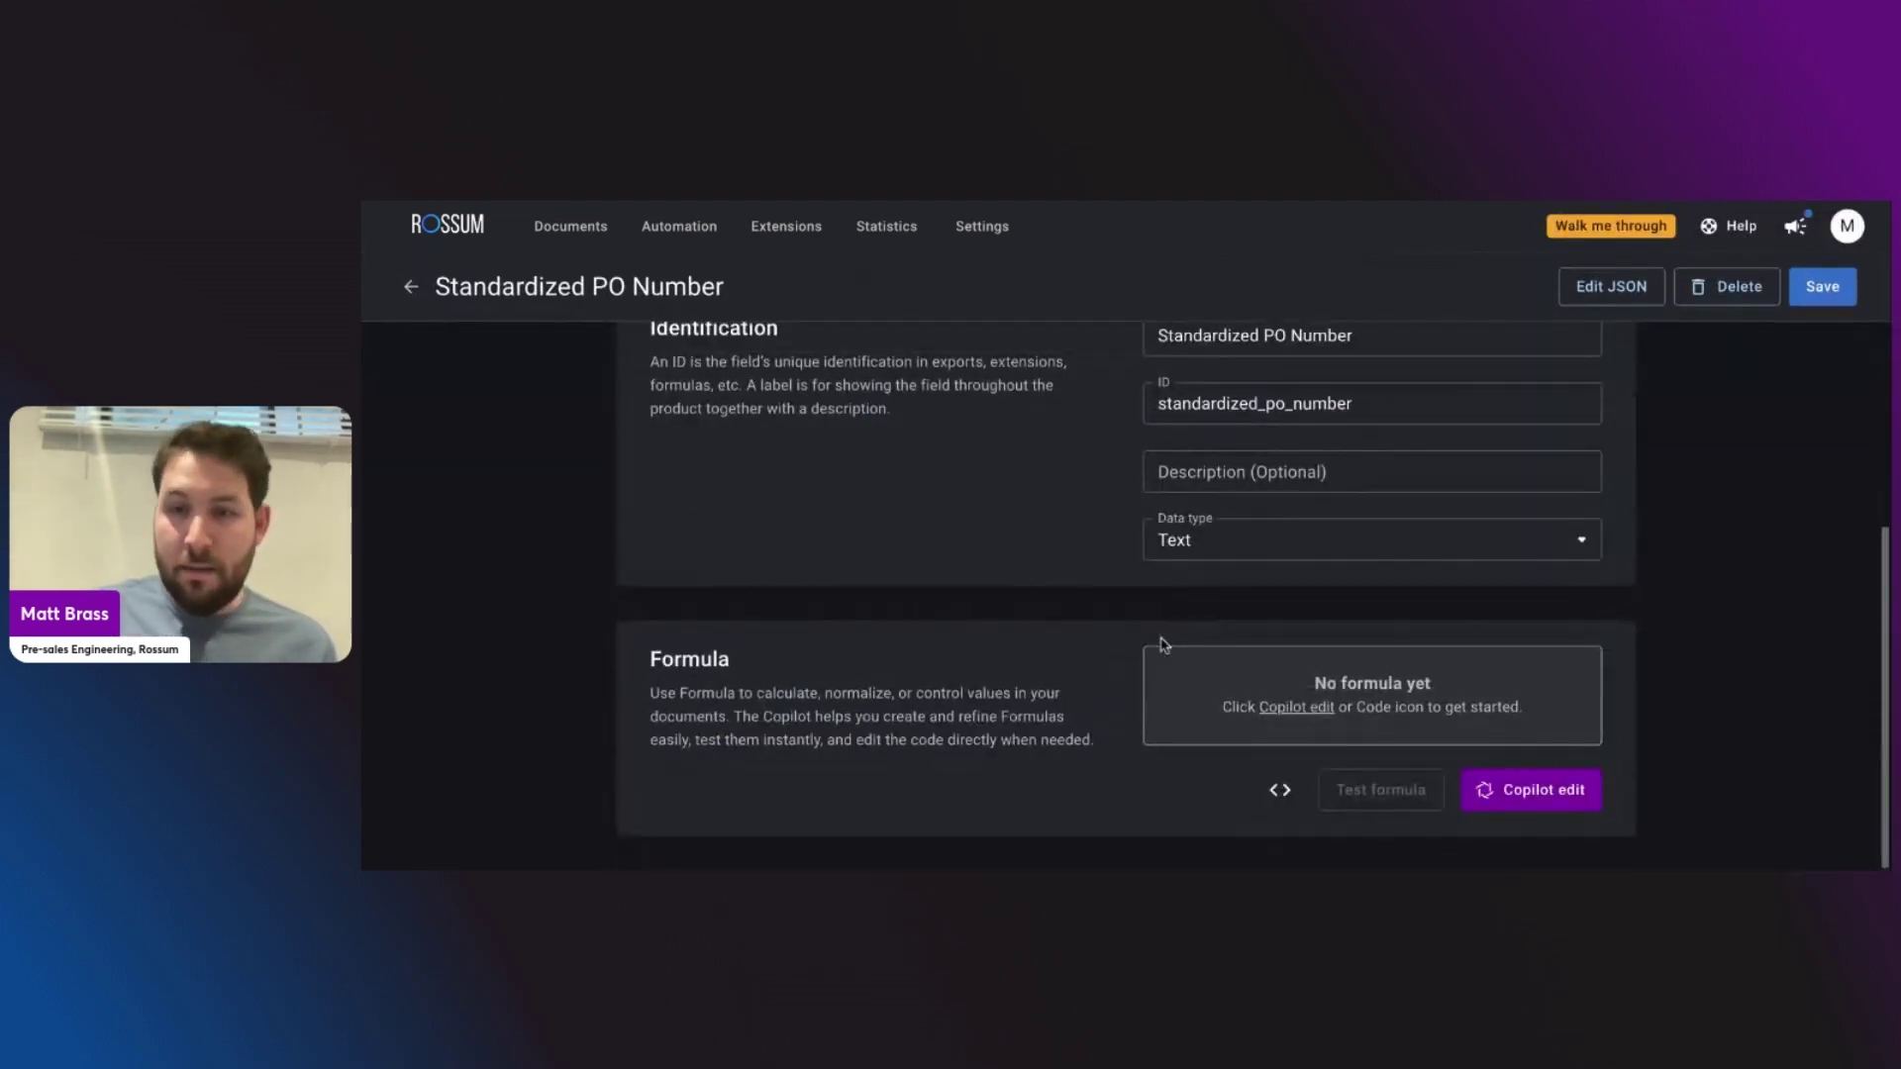
{"action": "left_click", "coordinate": [1564, 790]}
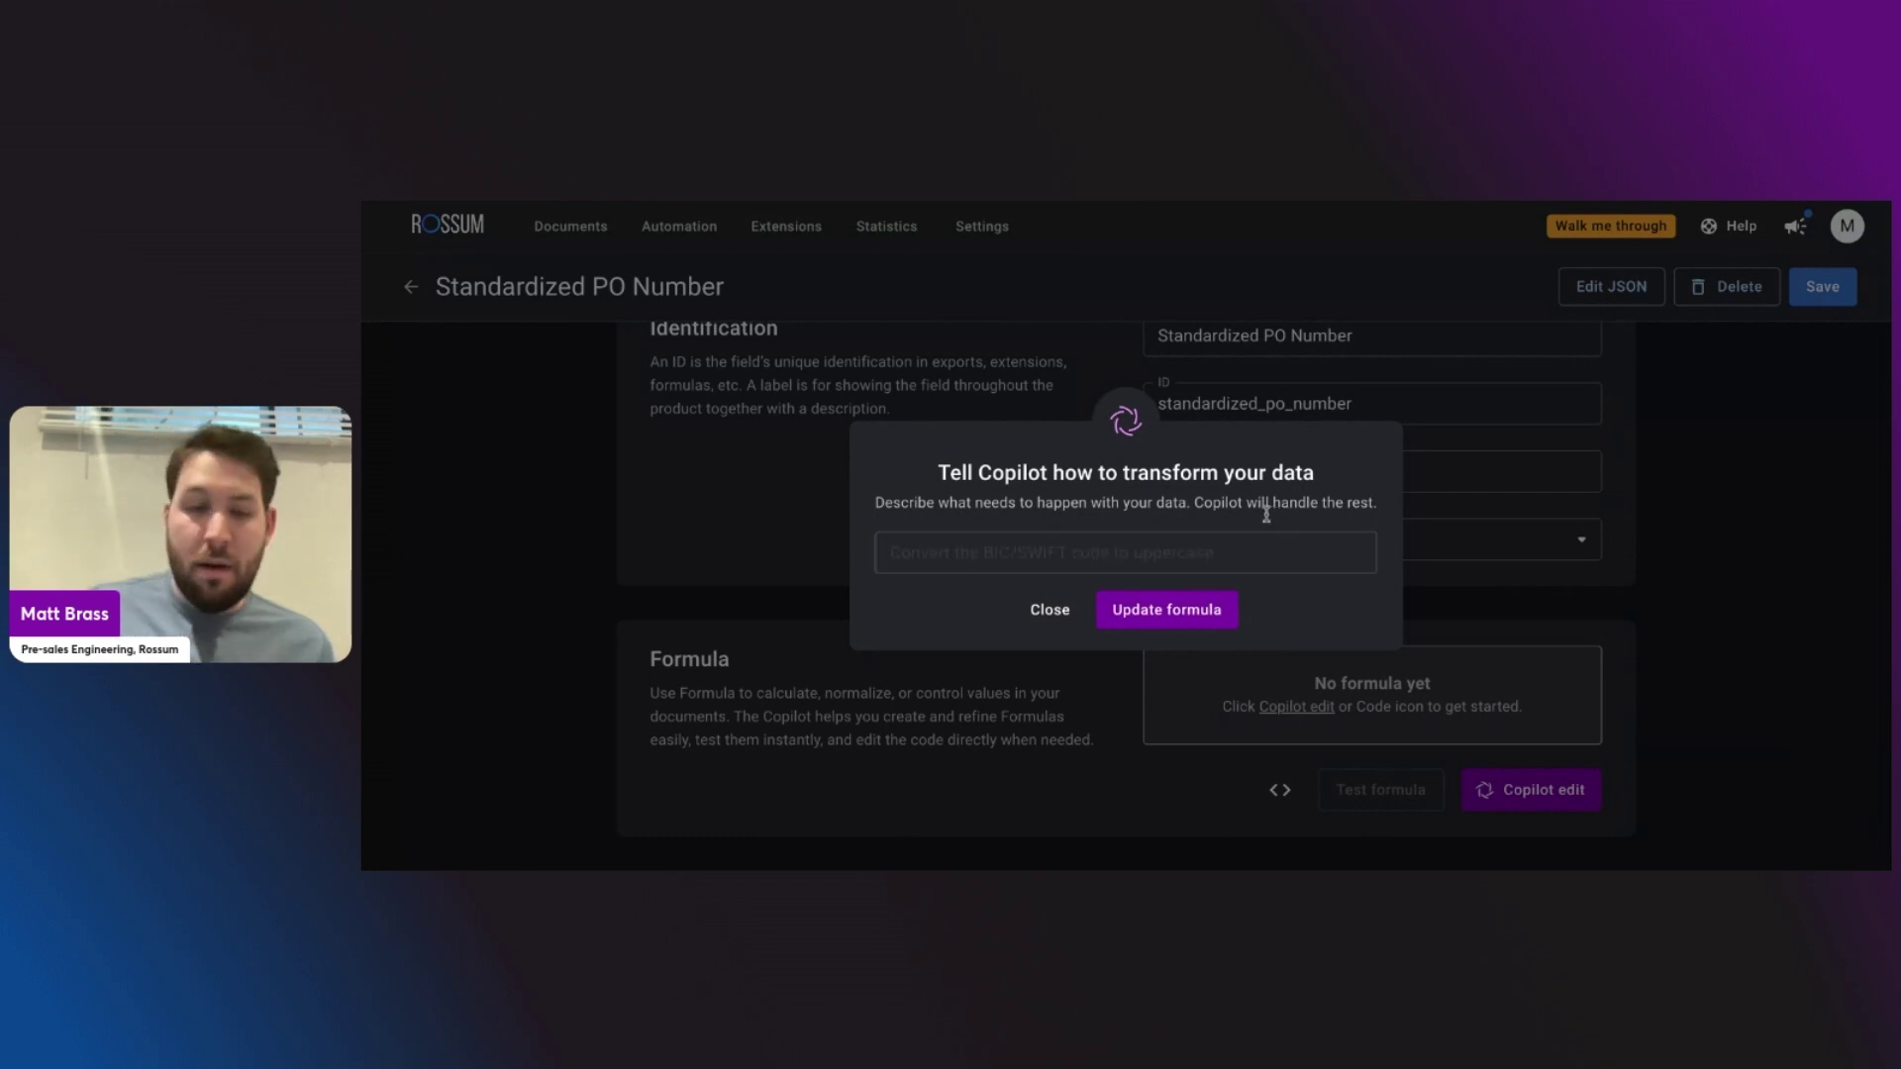
{"action": "left_click", "coordinate": [1125, 552]}
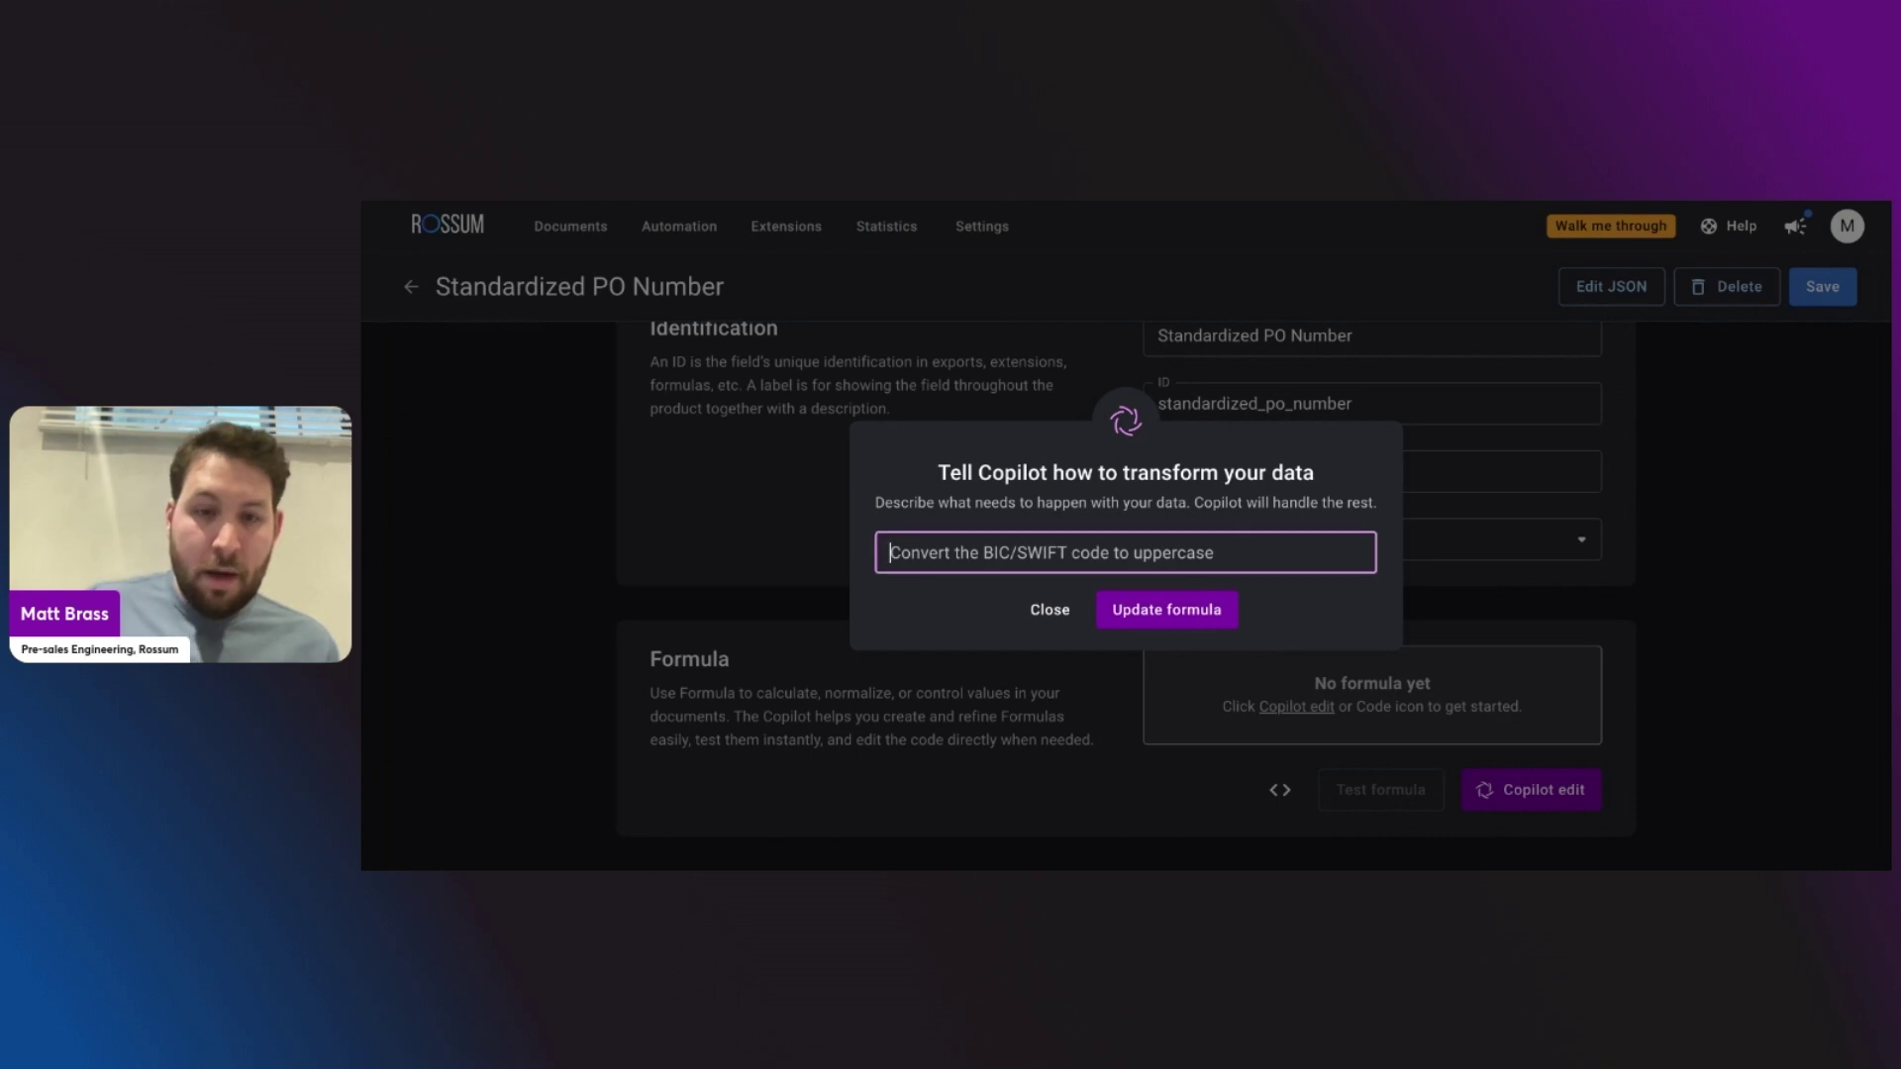
{"action": "type", "text": "First remove all non numeric characters from PO. Then check if it starts with 45, if not, add 45 to the beginning. If after changes, the PO is not 10 characters long give a warning"}
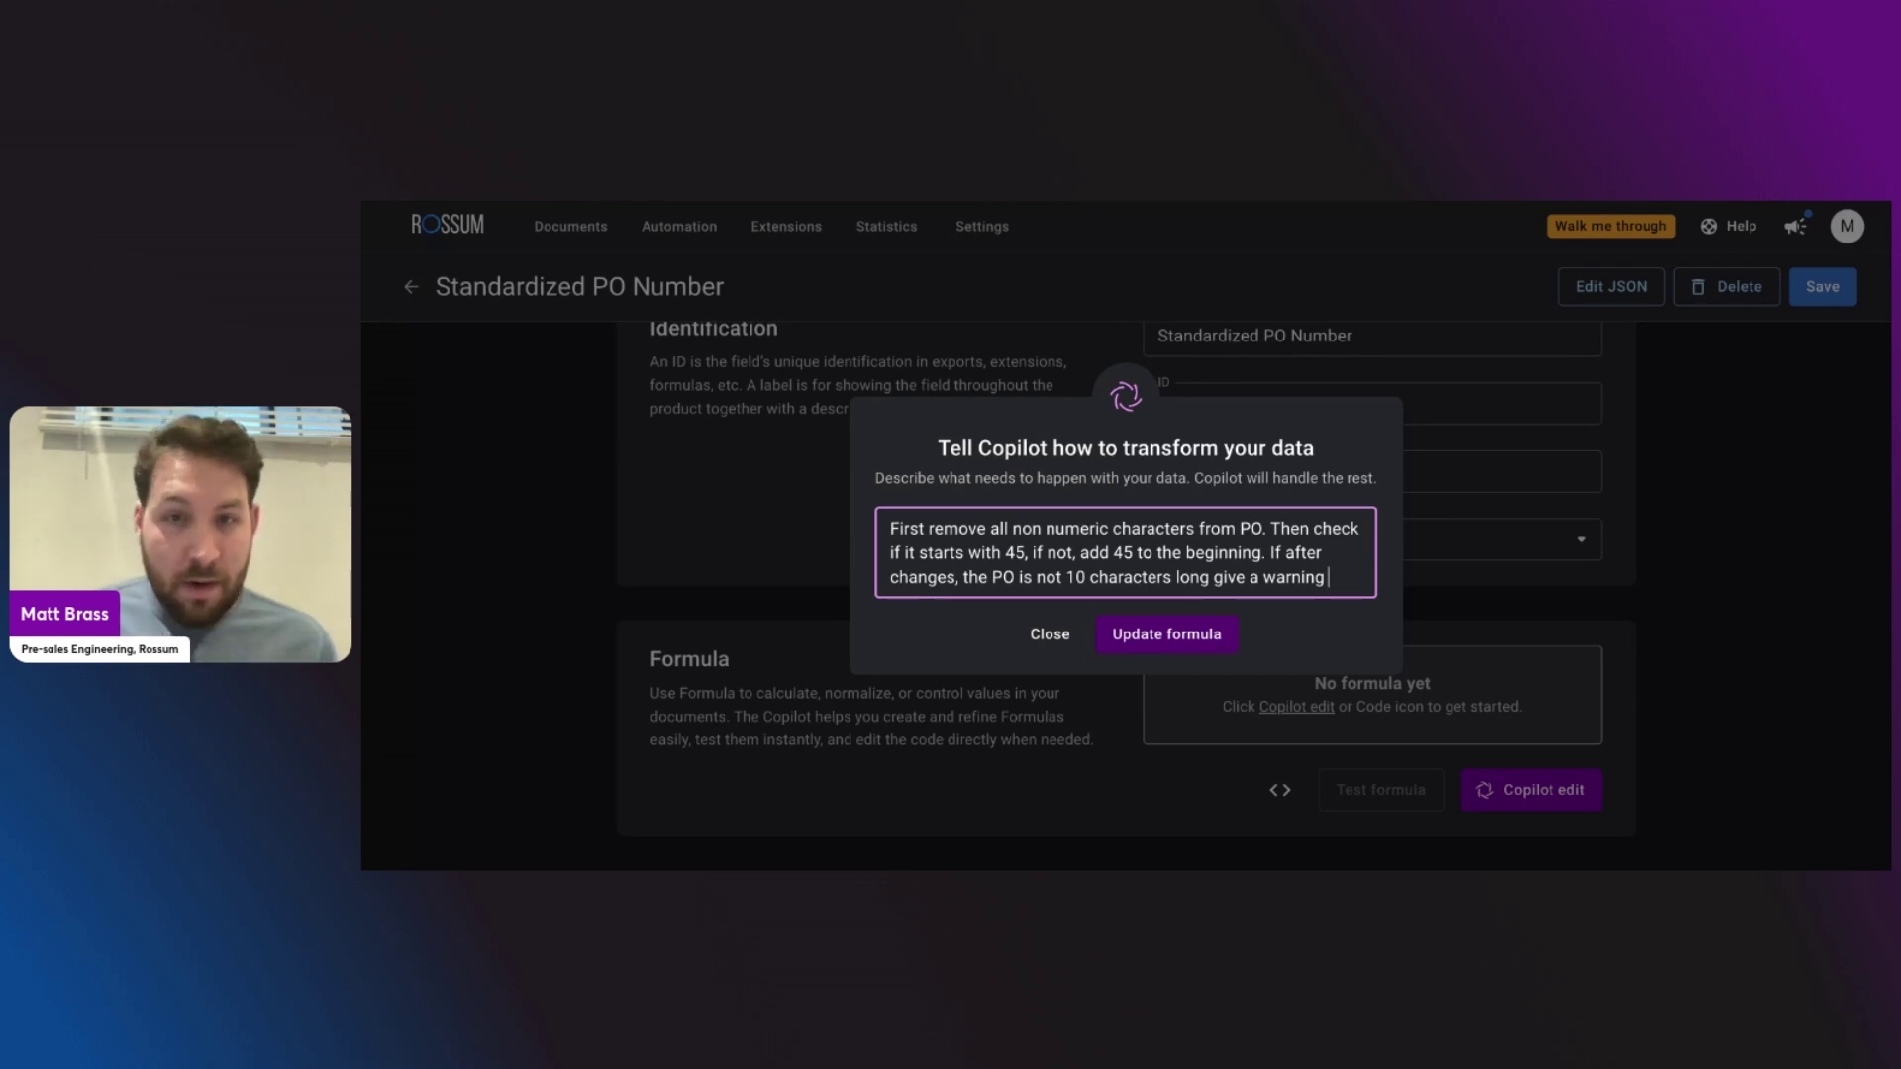
{"action": "left_click", "coordinate": [1223, 637]}
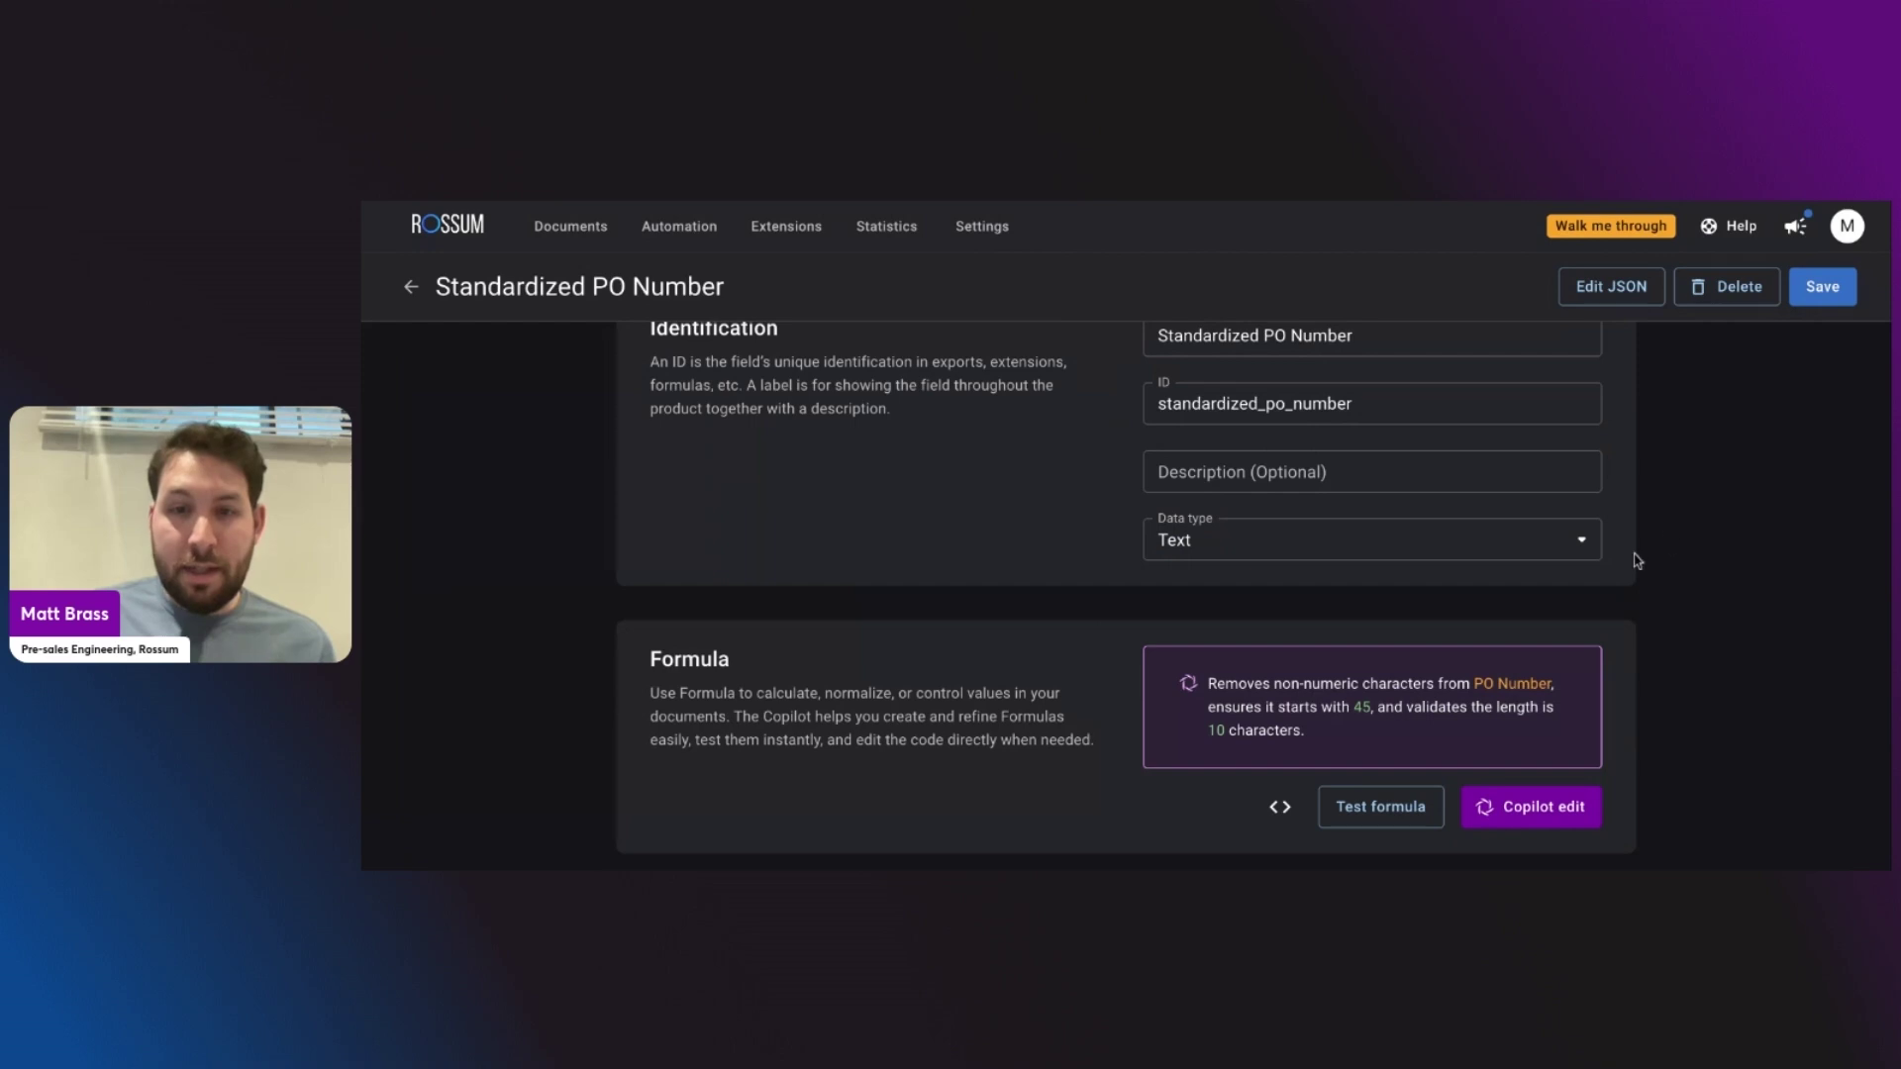
Test the Standardized PO Number formula on the sample invoices and inspect the warnings beside the customer_order_id values.
{"action": "scroll", "coordinate": [1281, 726], "scroll_direction": "down", "scroll_amount": 1}
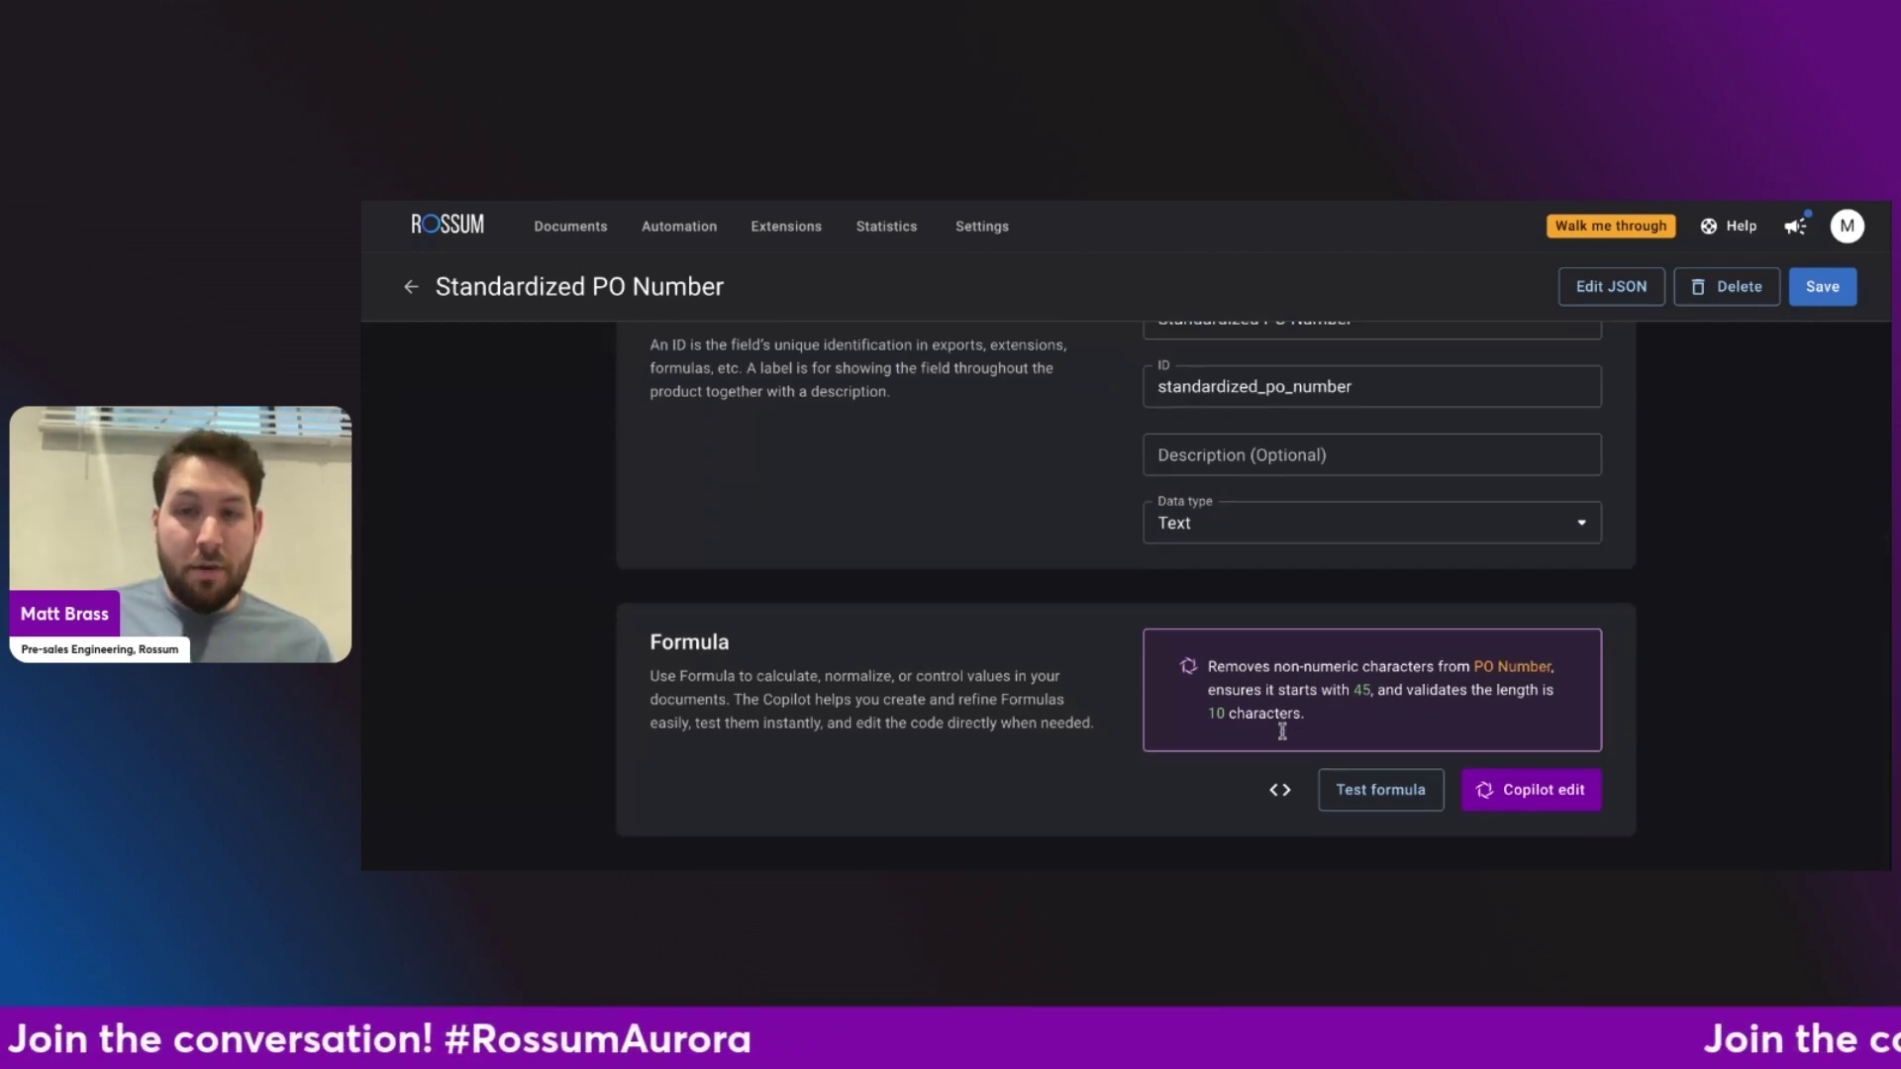
{"action": "left_click", "coordinate": [1400, 789]}
{"action": "scroll", "coordinate": [1430, 645], "scroll_direction": "down", "scroll_amount": 1}
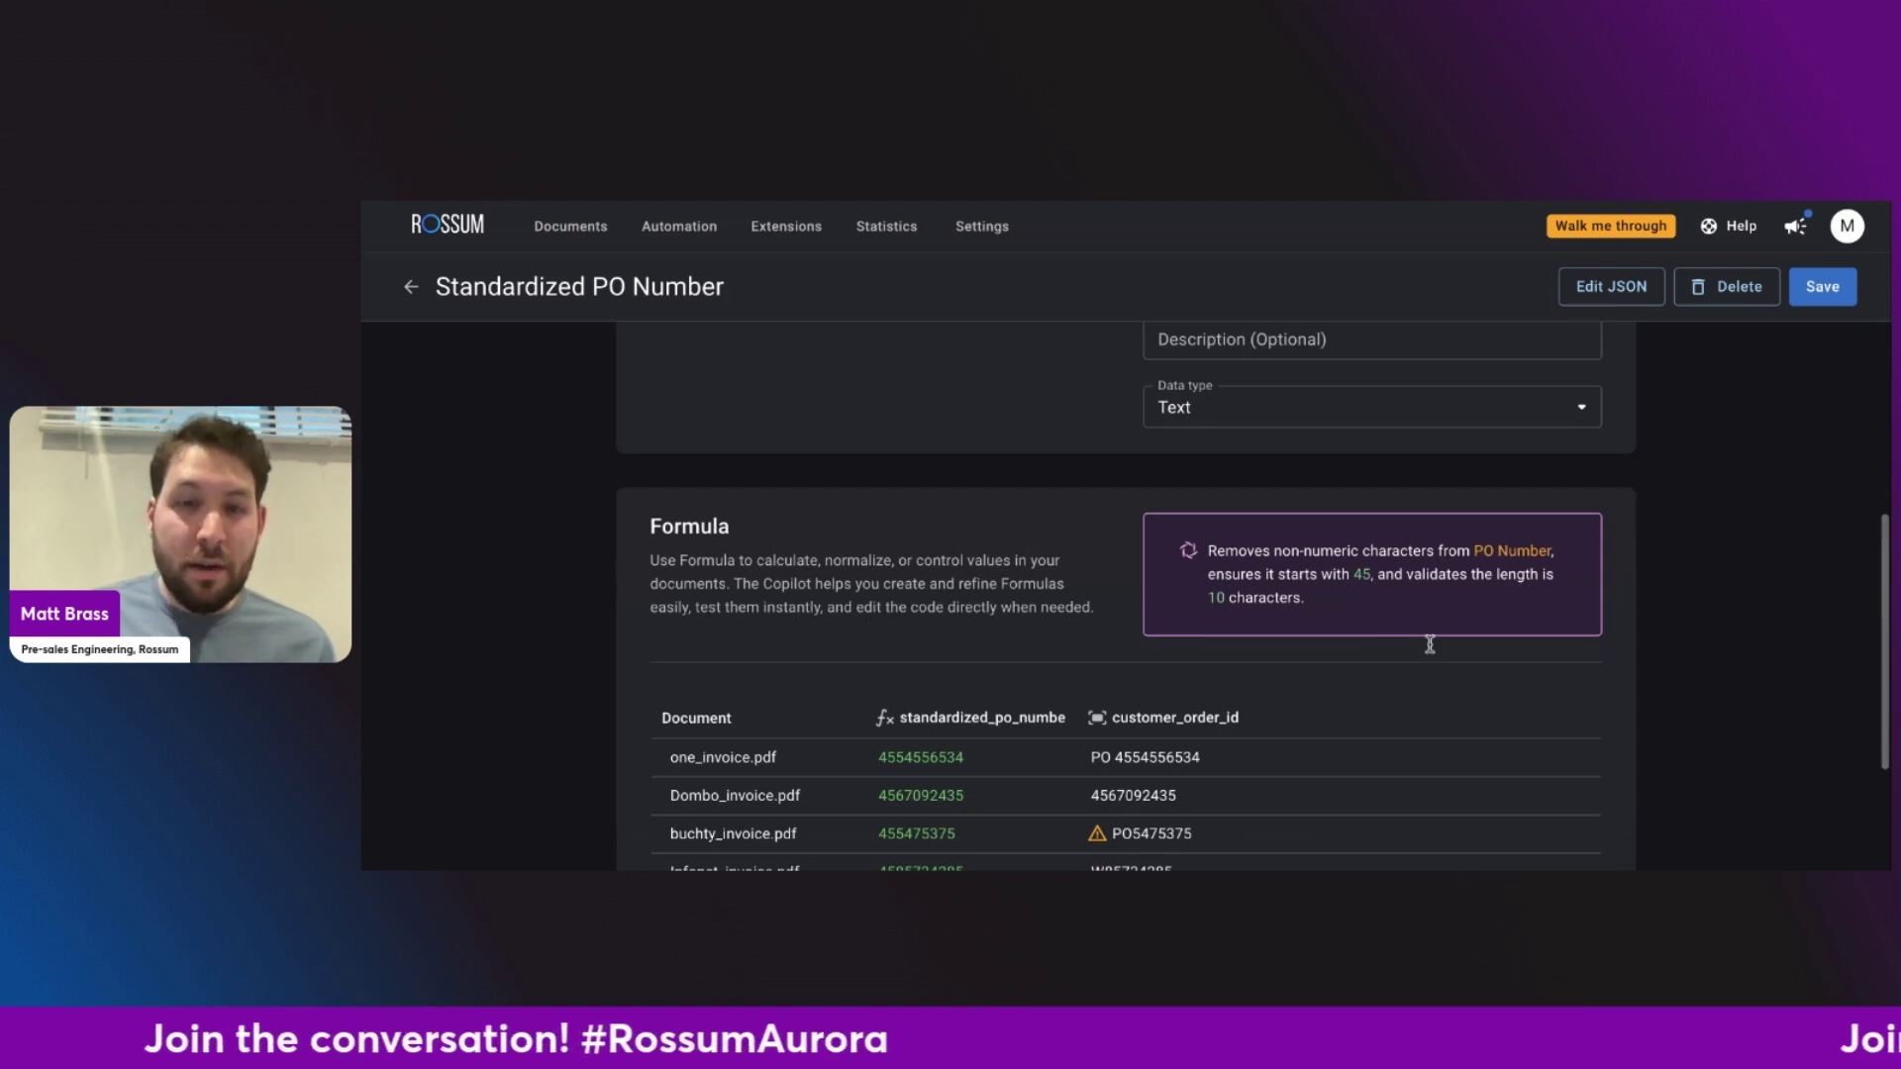
{"action": "scroll", "coordinate": [1430, 644], "scroll_direction": "down", "scroll_amount": 2}
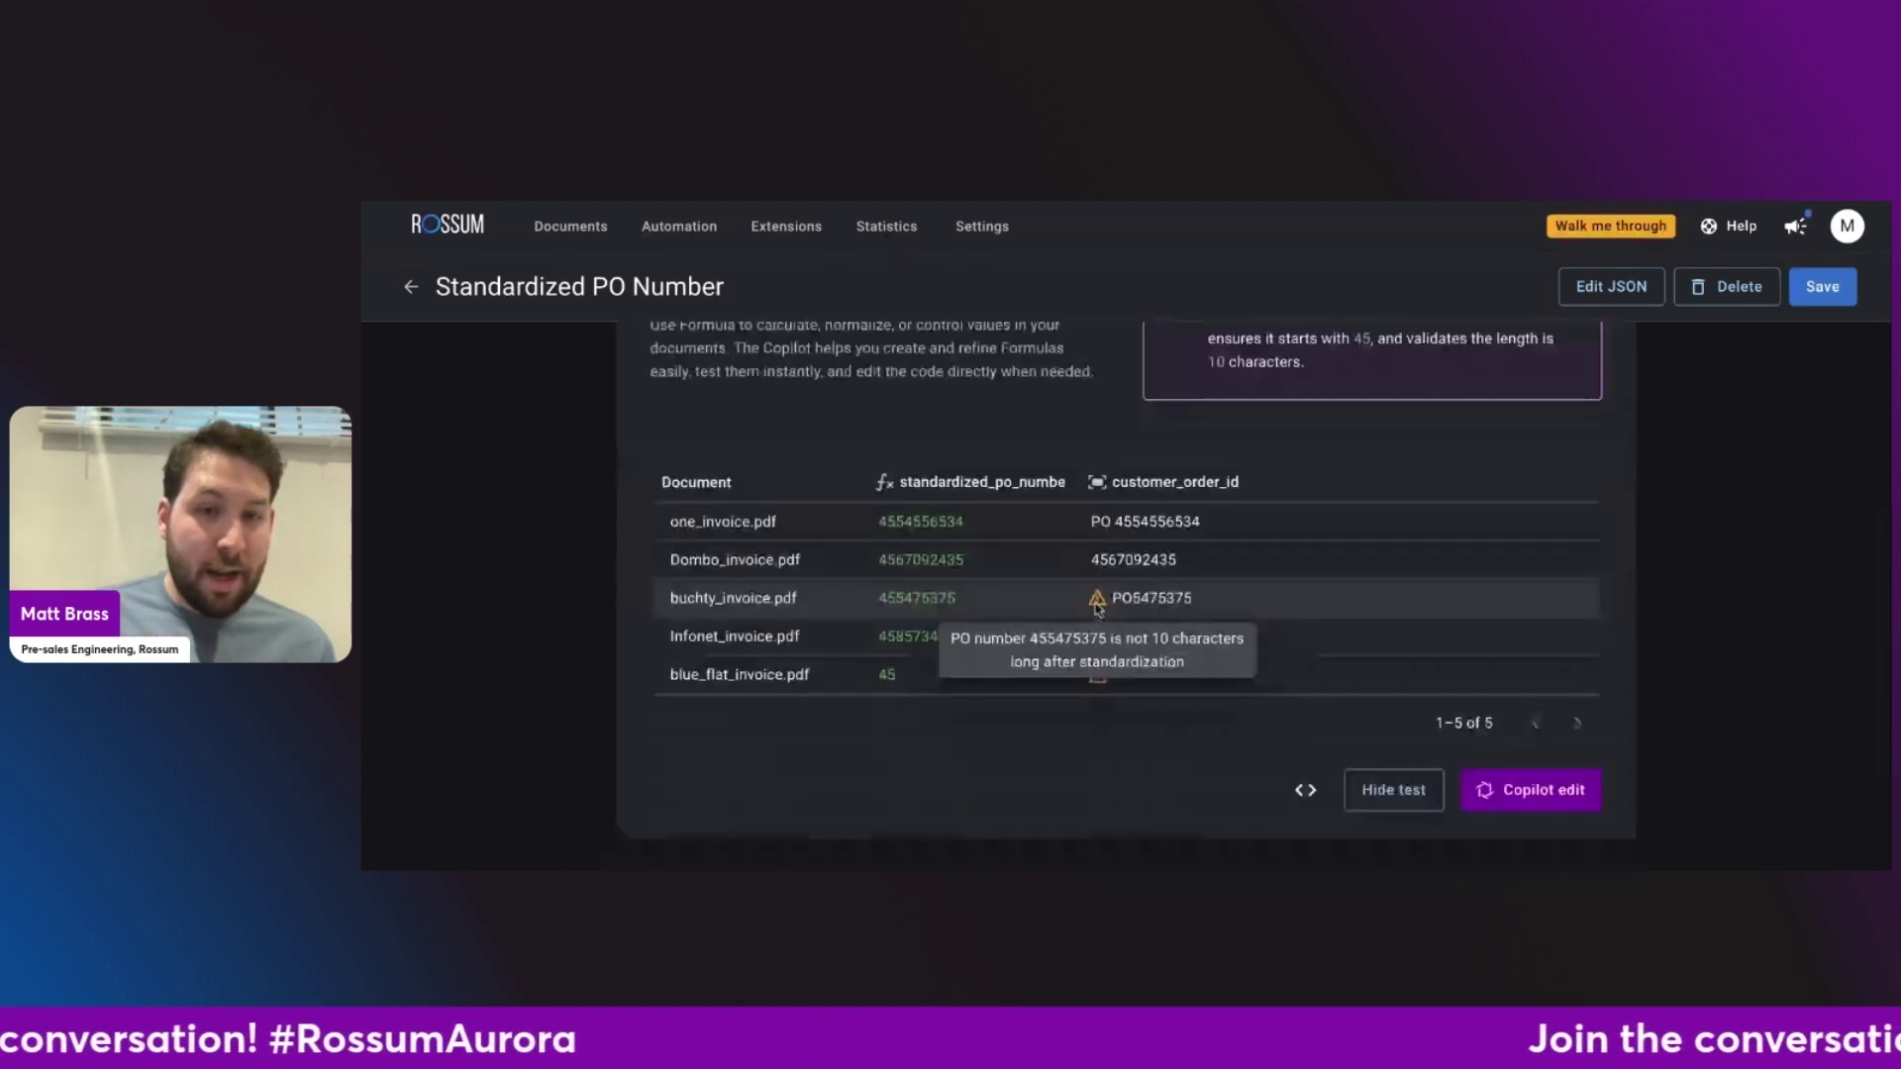
{"action": "mouse_move", "coordinate": [1098, 678]}
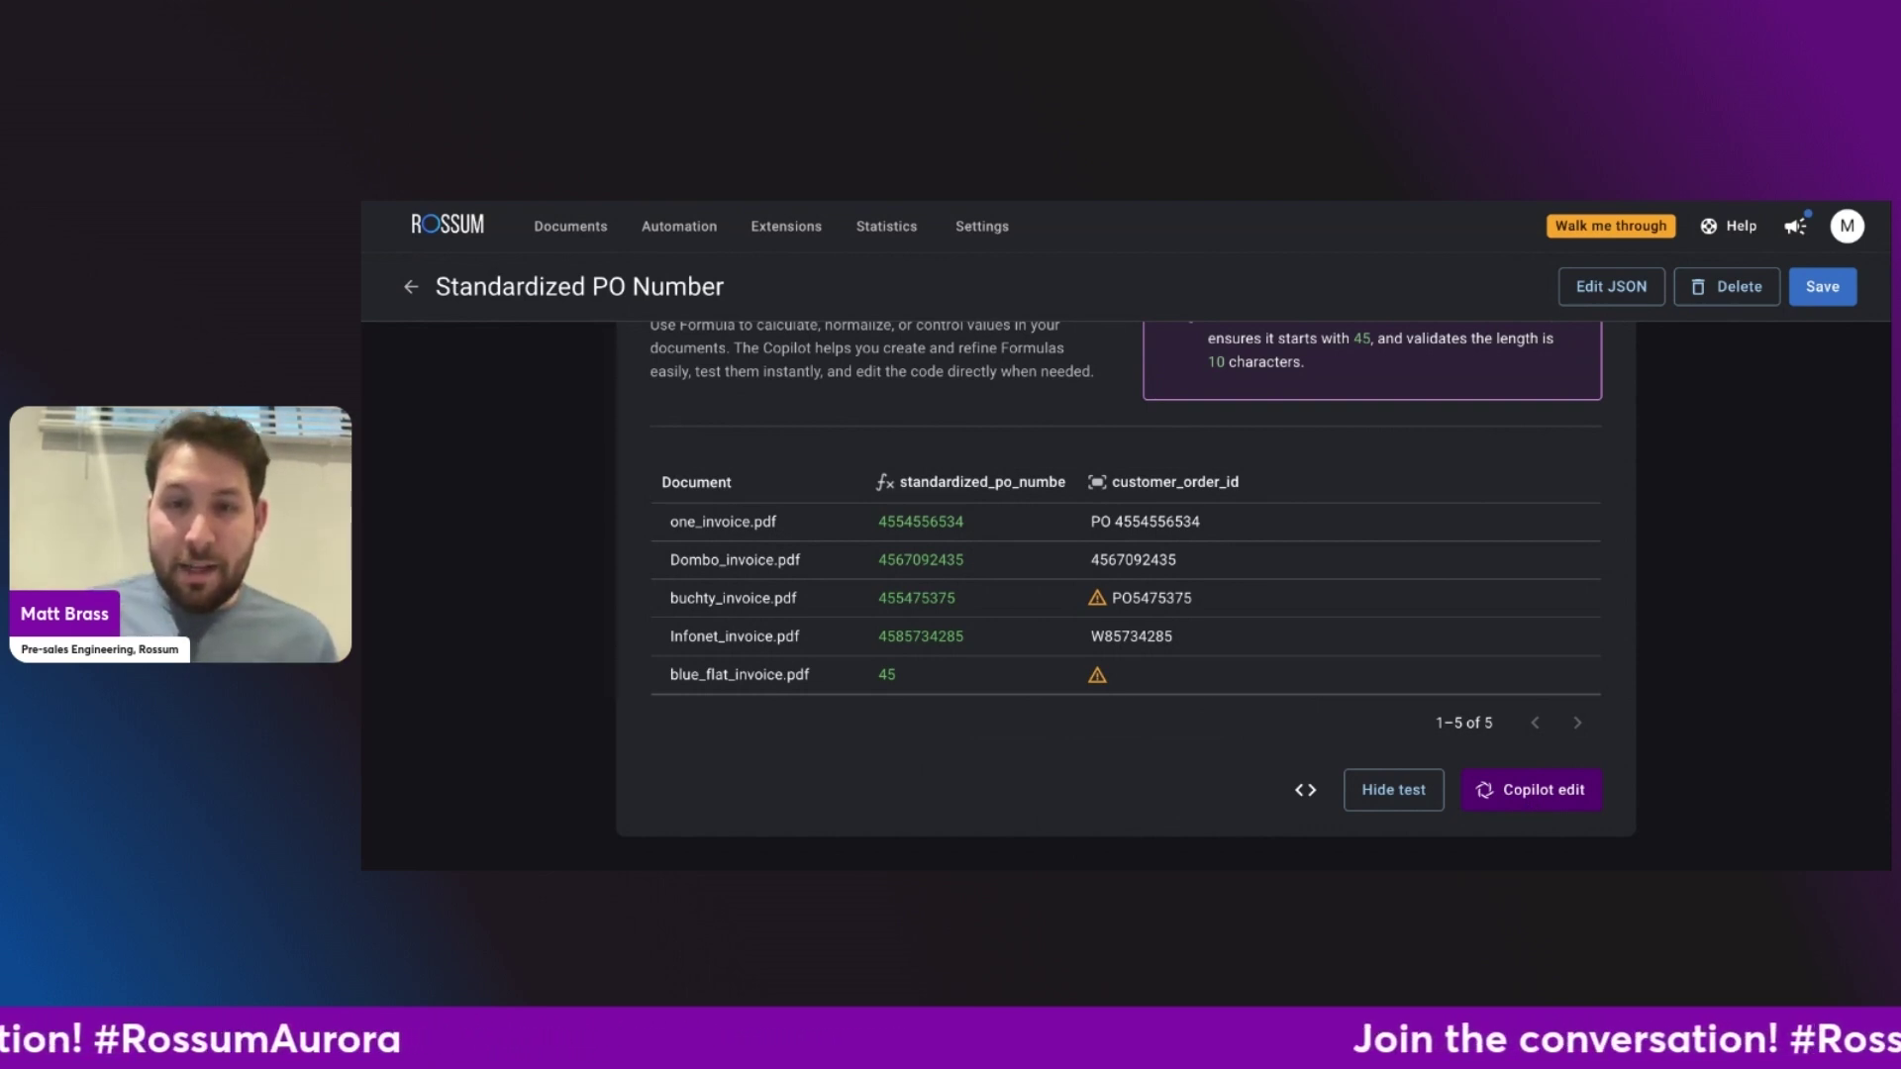
Refine the Standardized PO Number formula with the Copilot instruction "ignore missing PO".
{"action": "left_click", "coordinate": [1531, 789]}
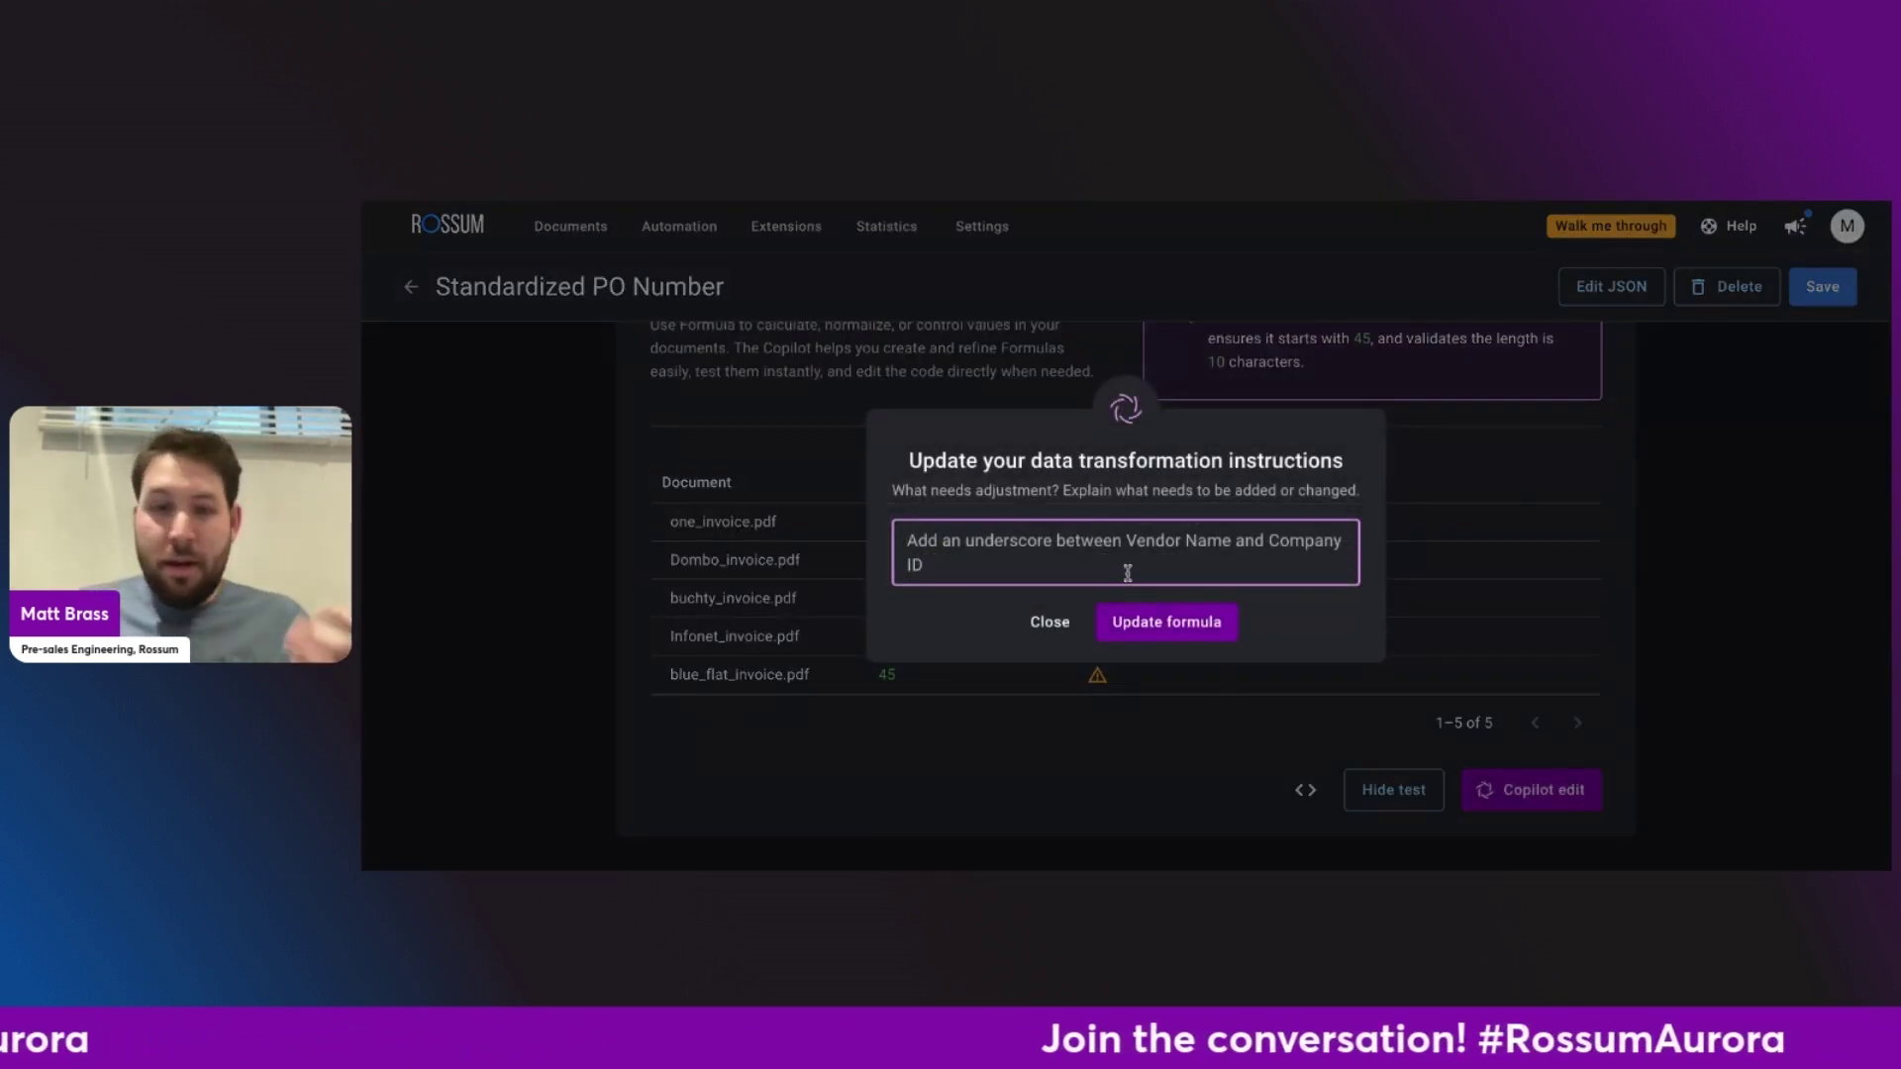
{"action": "left_click_drag", "start_coordinate": [1127, 572], "coordinate": [909, 553]}
{"action": "key", "text": "BackSpace"}
{"action": "type", "text": "ignore mi"}
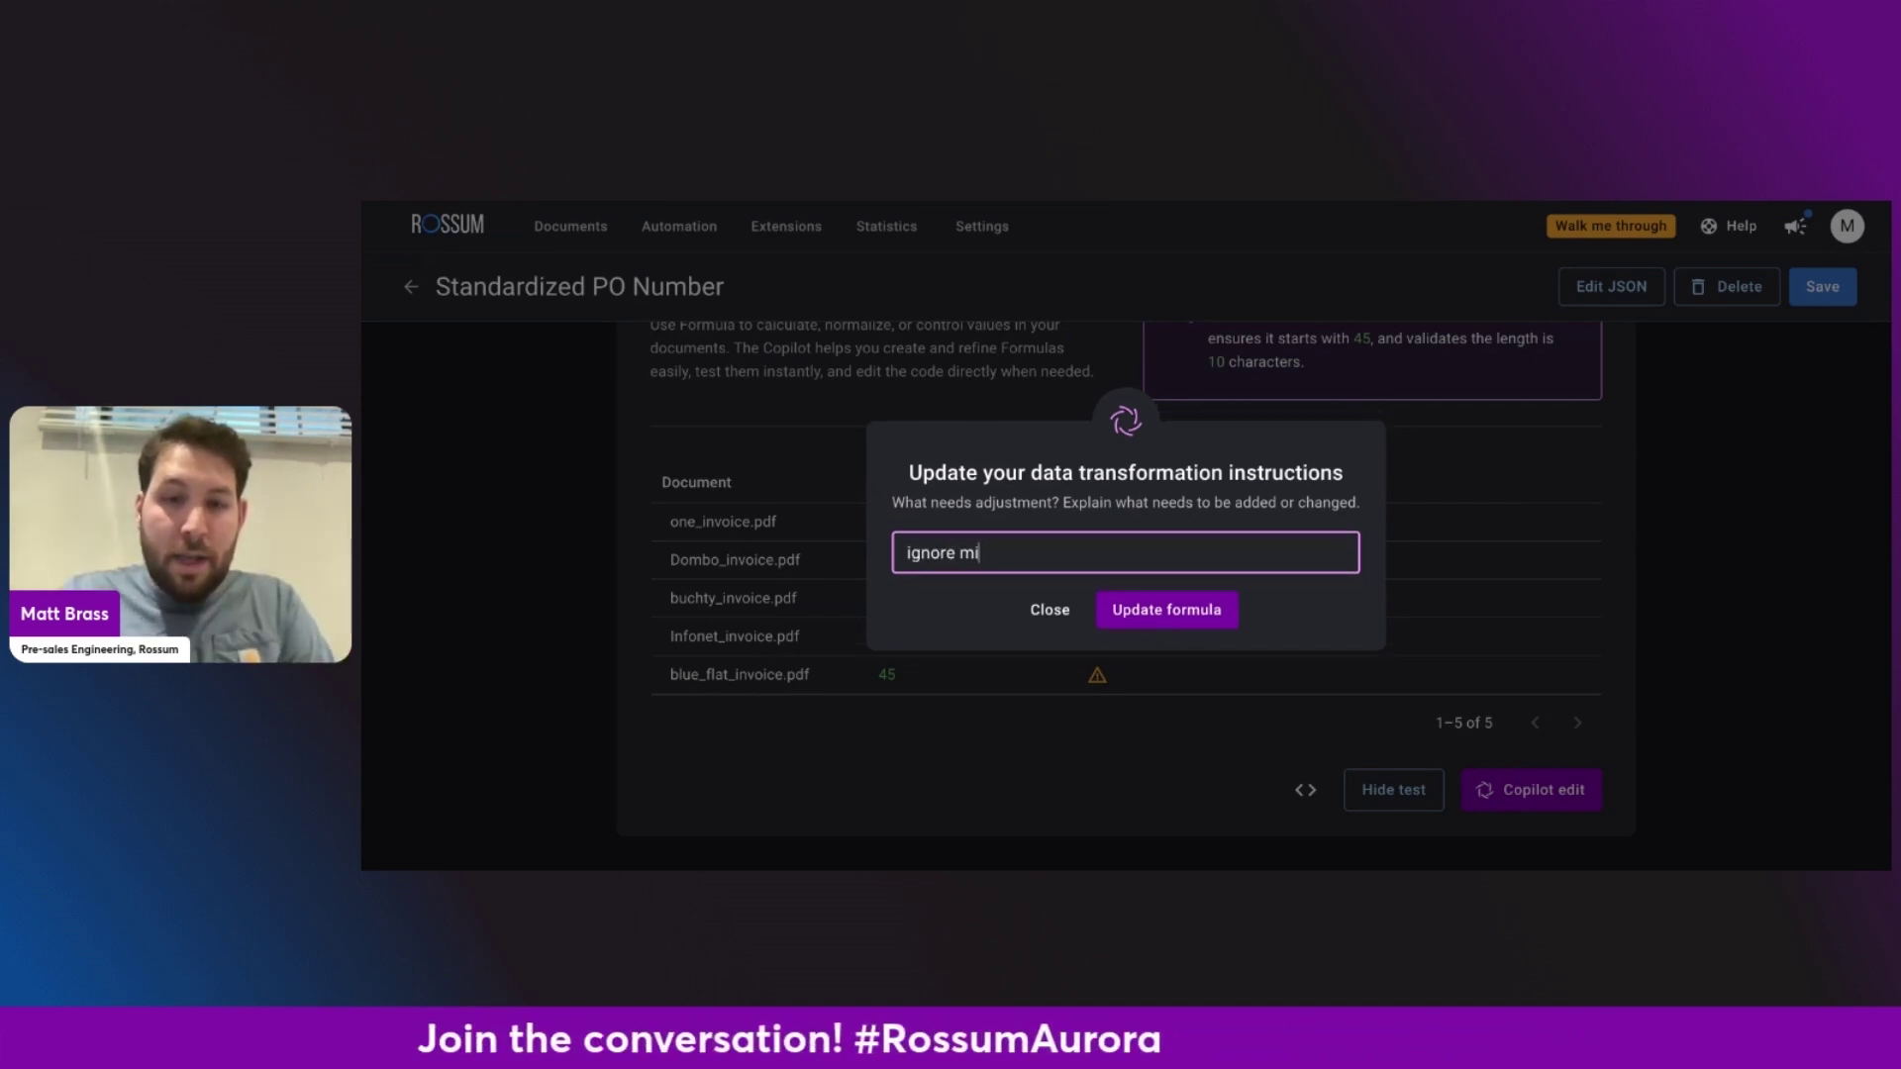
{"action": "type", "text": "ssing PO"}
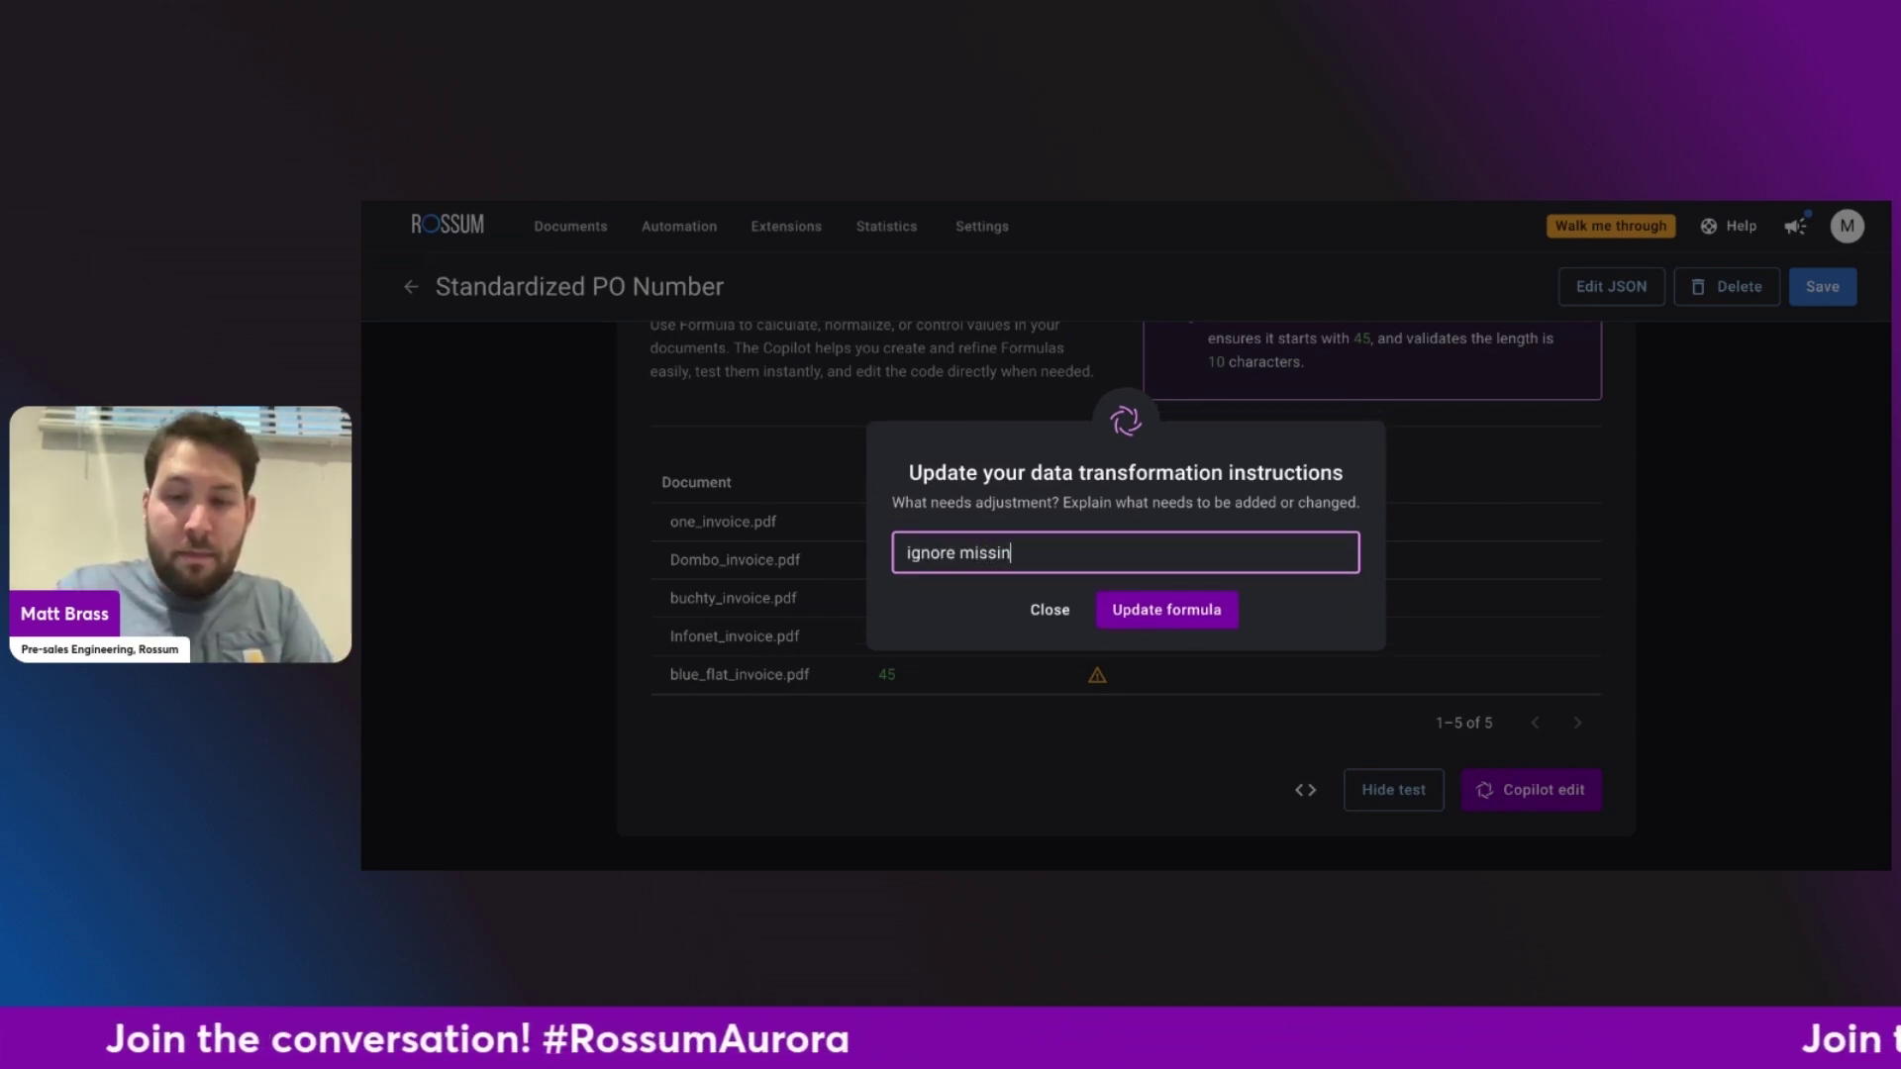
{"action": "left_click", "coordinate": [1139, 615]}
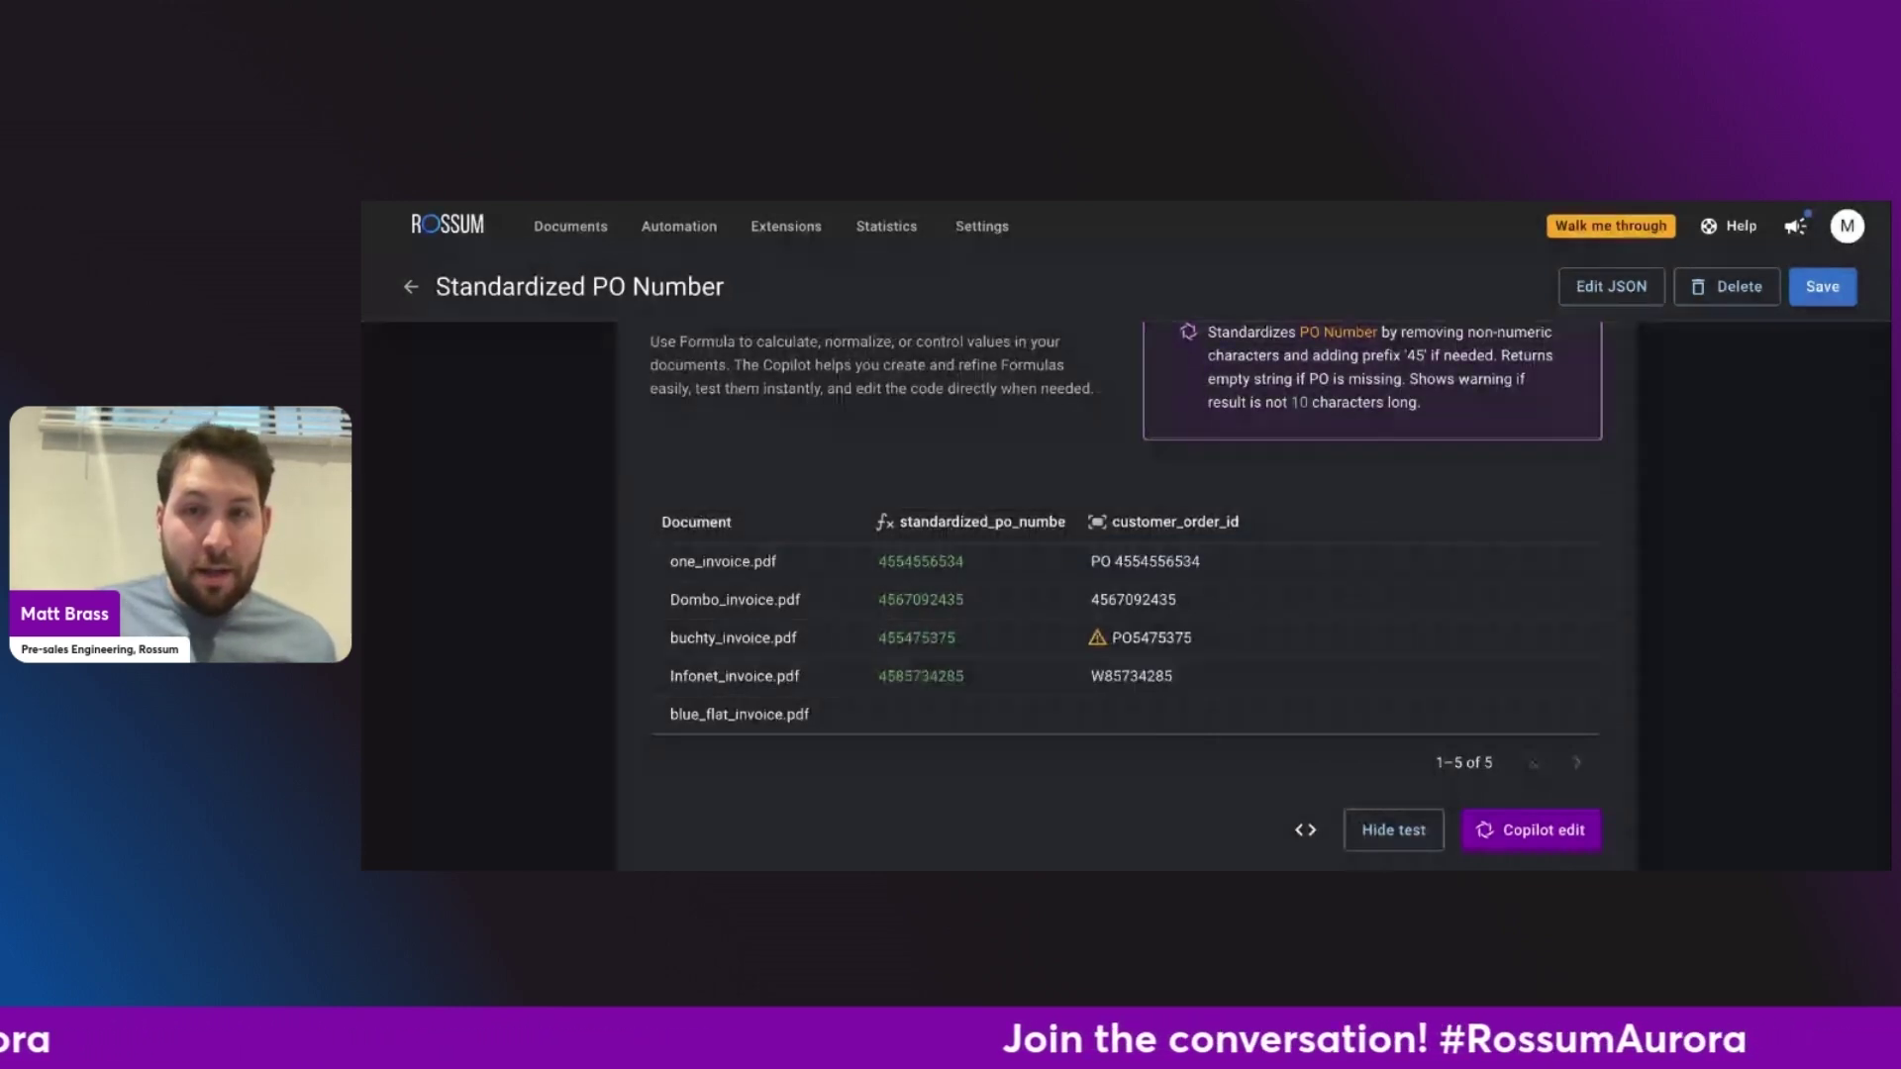
Save the Standardized PO Number field and return to the transformation and validation fields in the field list.
{"action": "scroll", "coordinate": [1125, 594], "scroll_direction": "up", "scroll_amount": 5}
{"action": "left_click", "coordinate": [1823, 316]}
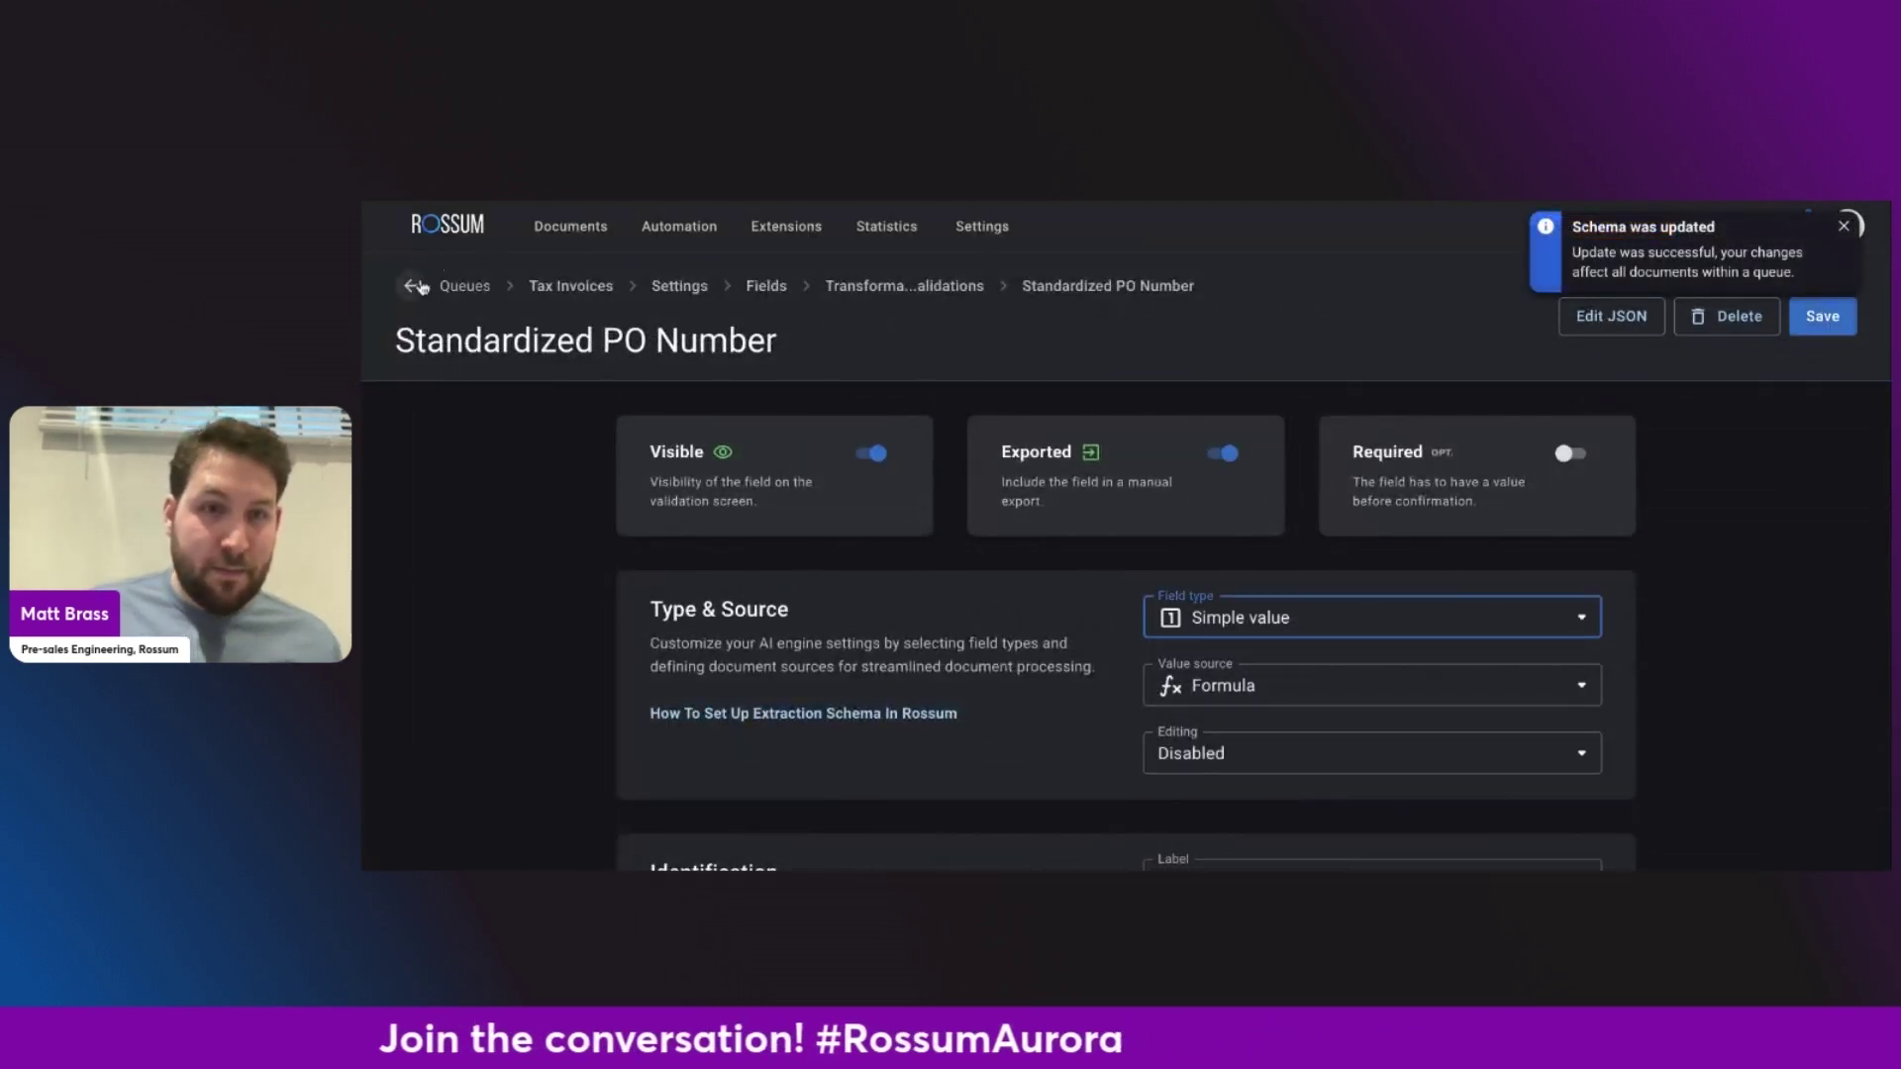
{"action": "left_click", "coordinate": [411, 285]}
{"action": "scroll", "coordinate": [1019, 632], "scroll_direction": "down", "scroll_amount": 1}
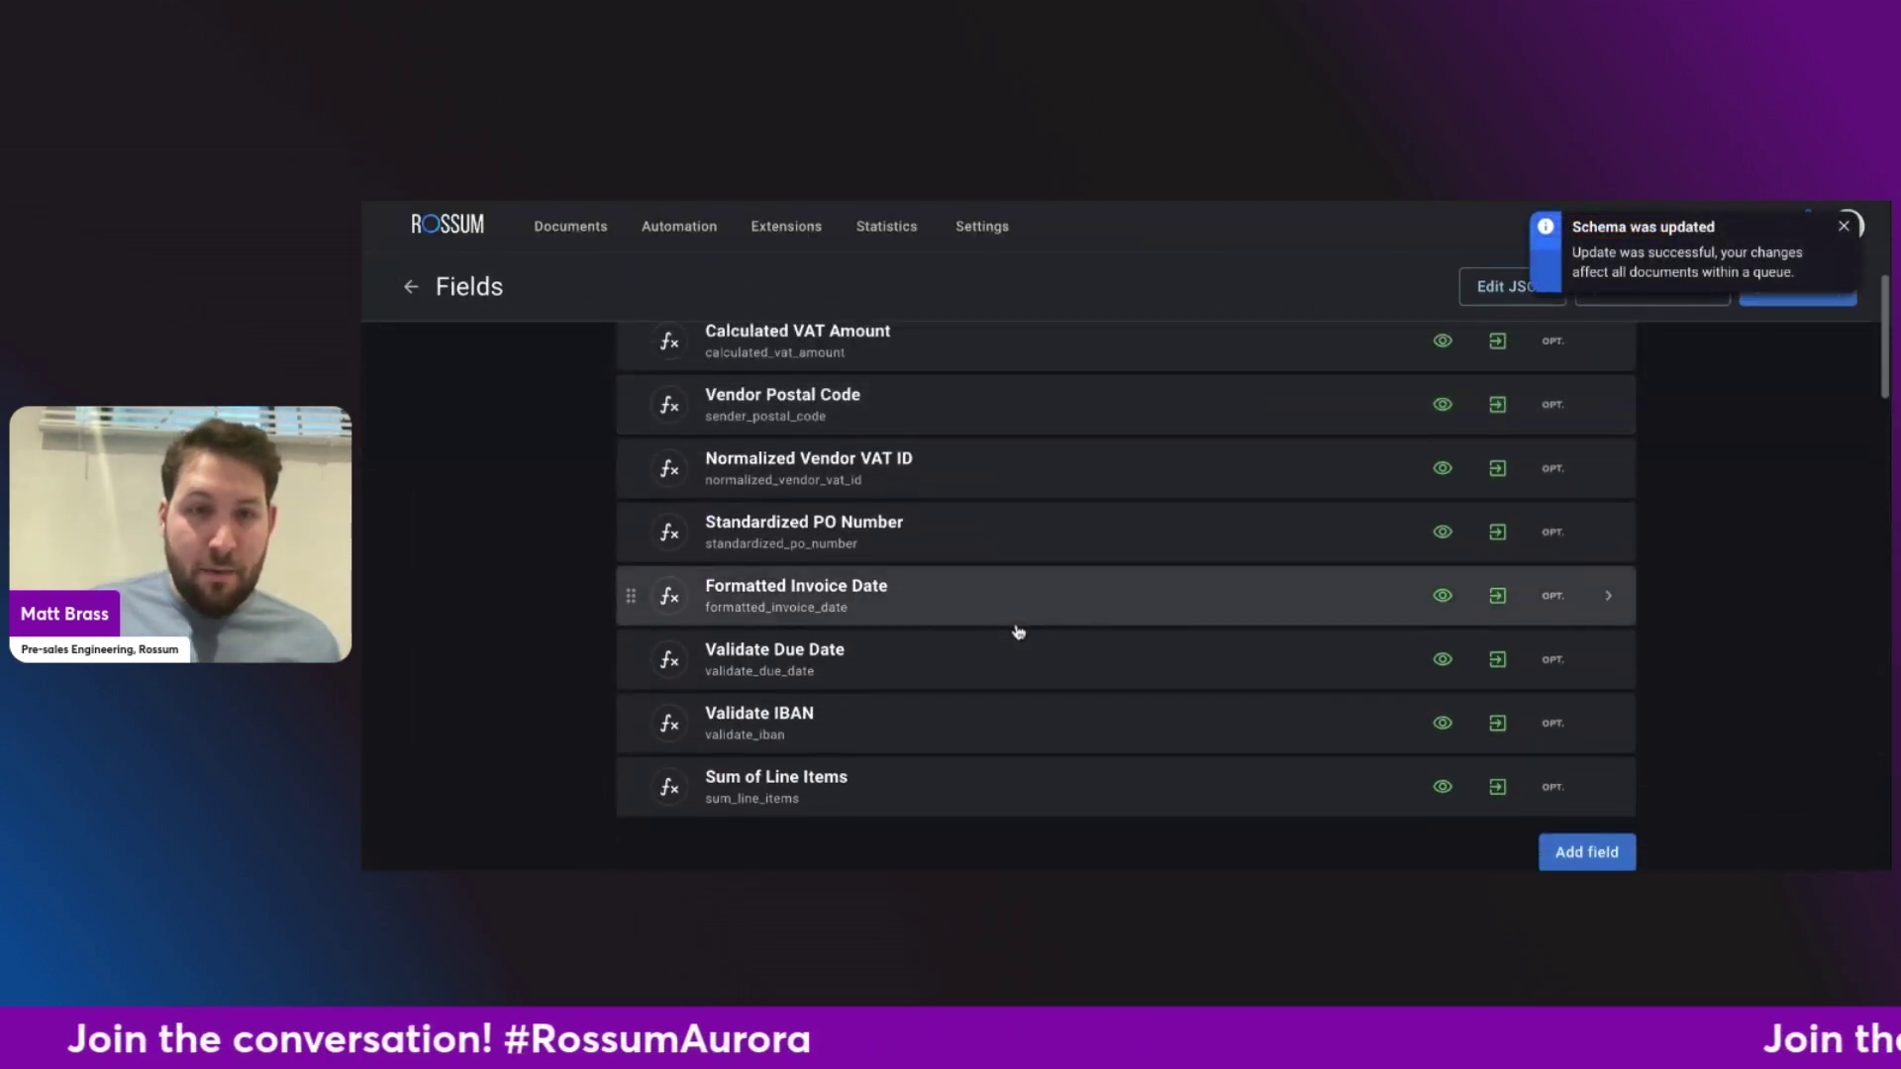
Generate the Formatted Invoice Date field's formula with the Copilot instruction "Convert invoice date to YYYYMMDD".
{"action": "left_click", "coordinate": [1017, 621]}
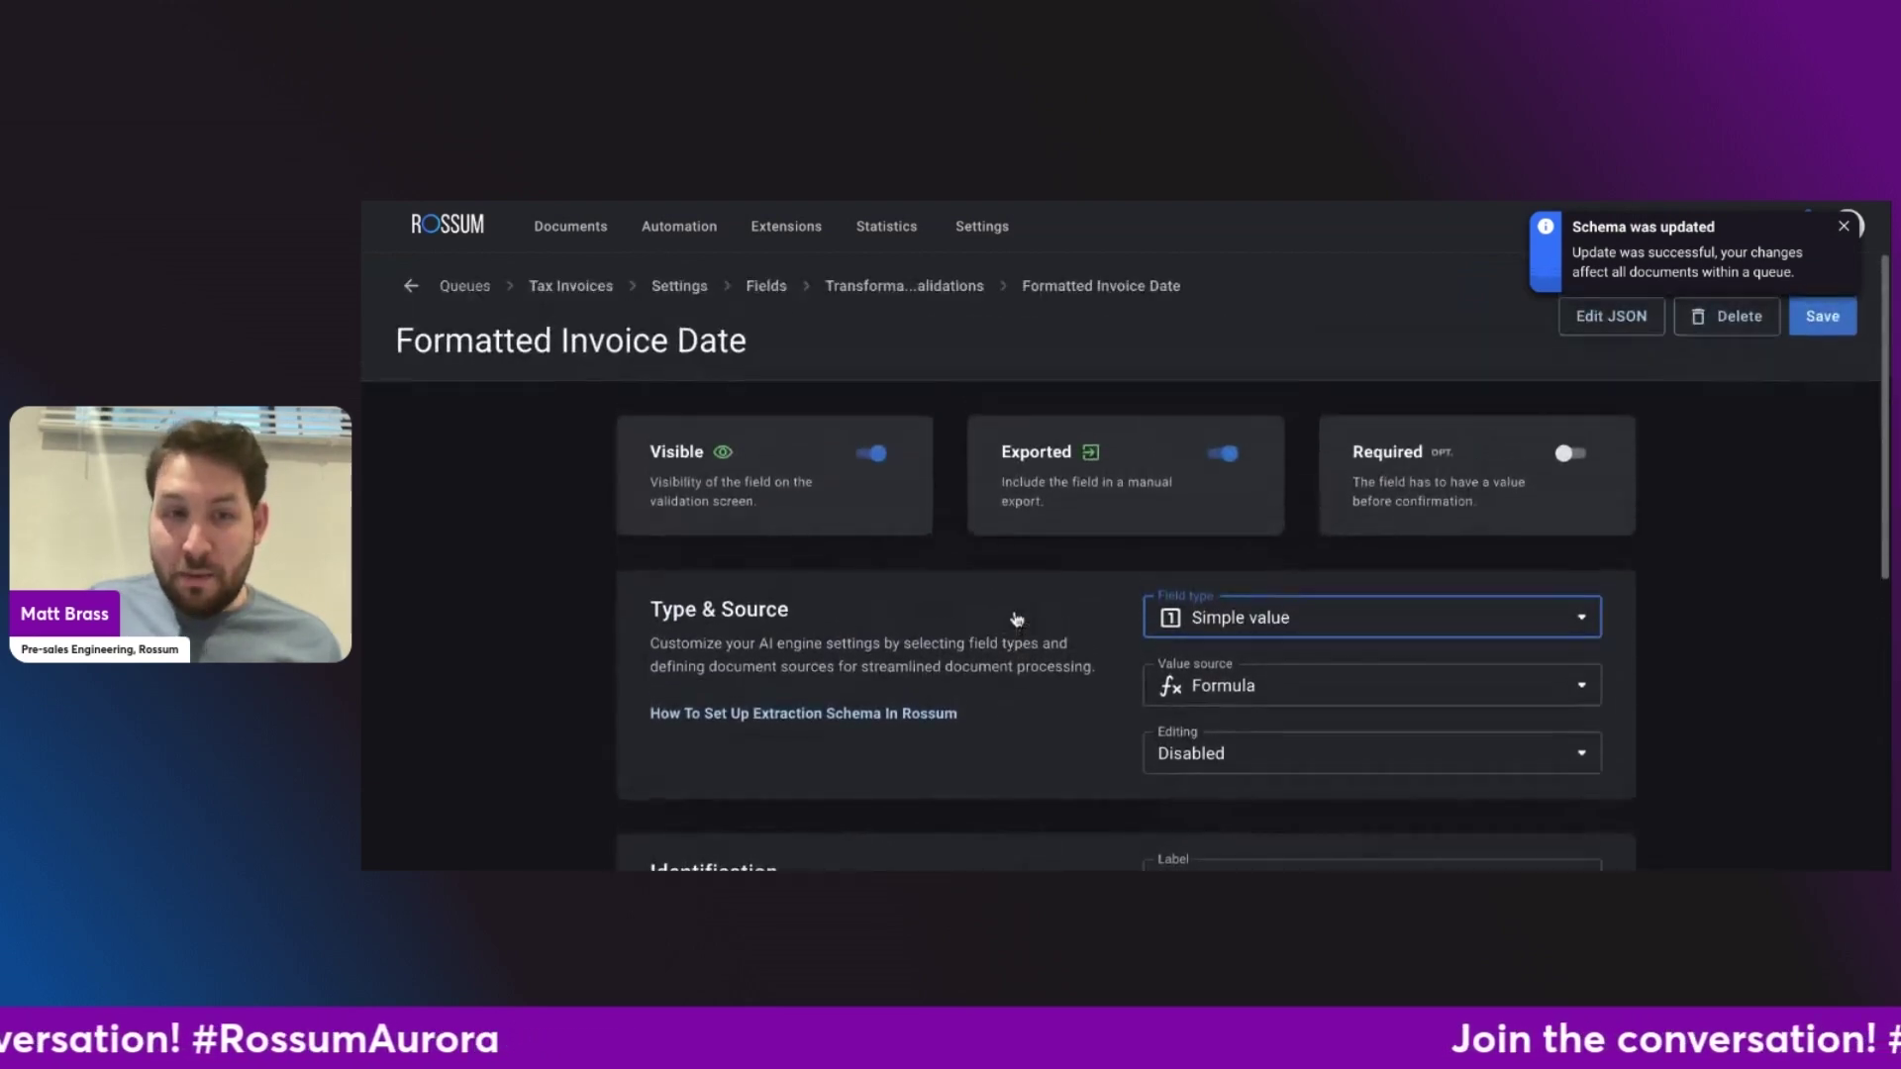
{"action": "scroll", "coordinate": [1137, 708], "scroll_direction": "down", "scroll_amount": 3}
{"action": "scroll", "coordinate": [1137, 708], "scroll_direction": "down", "scroll_amount": 3}
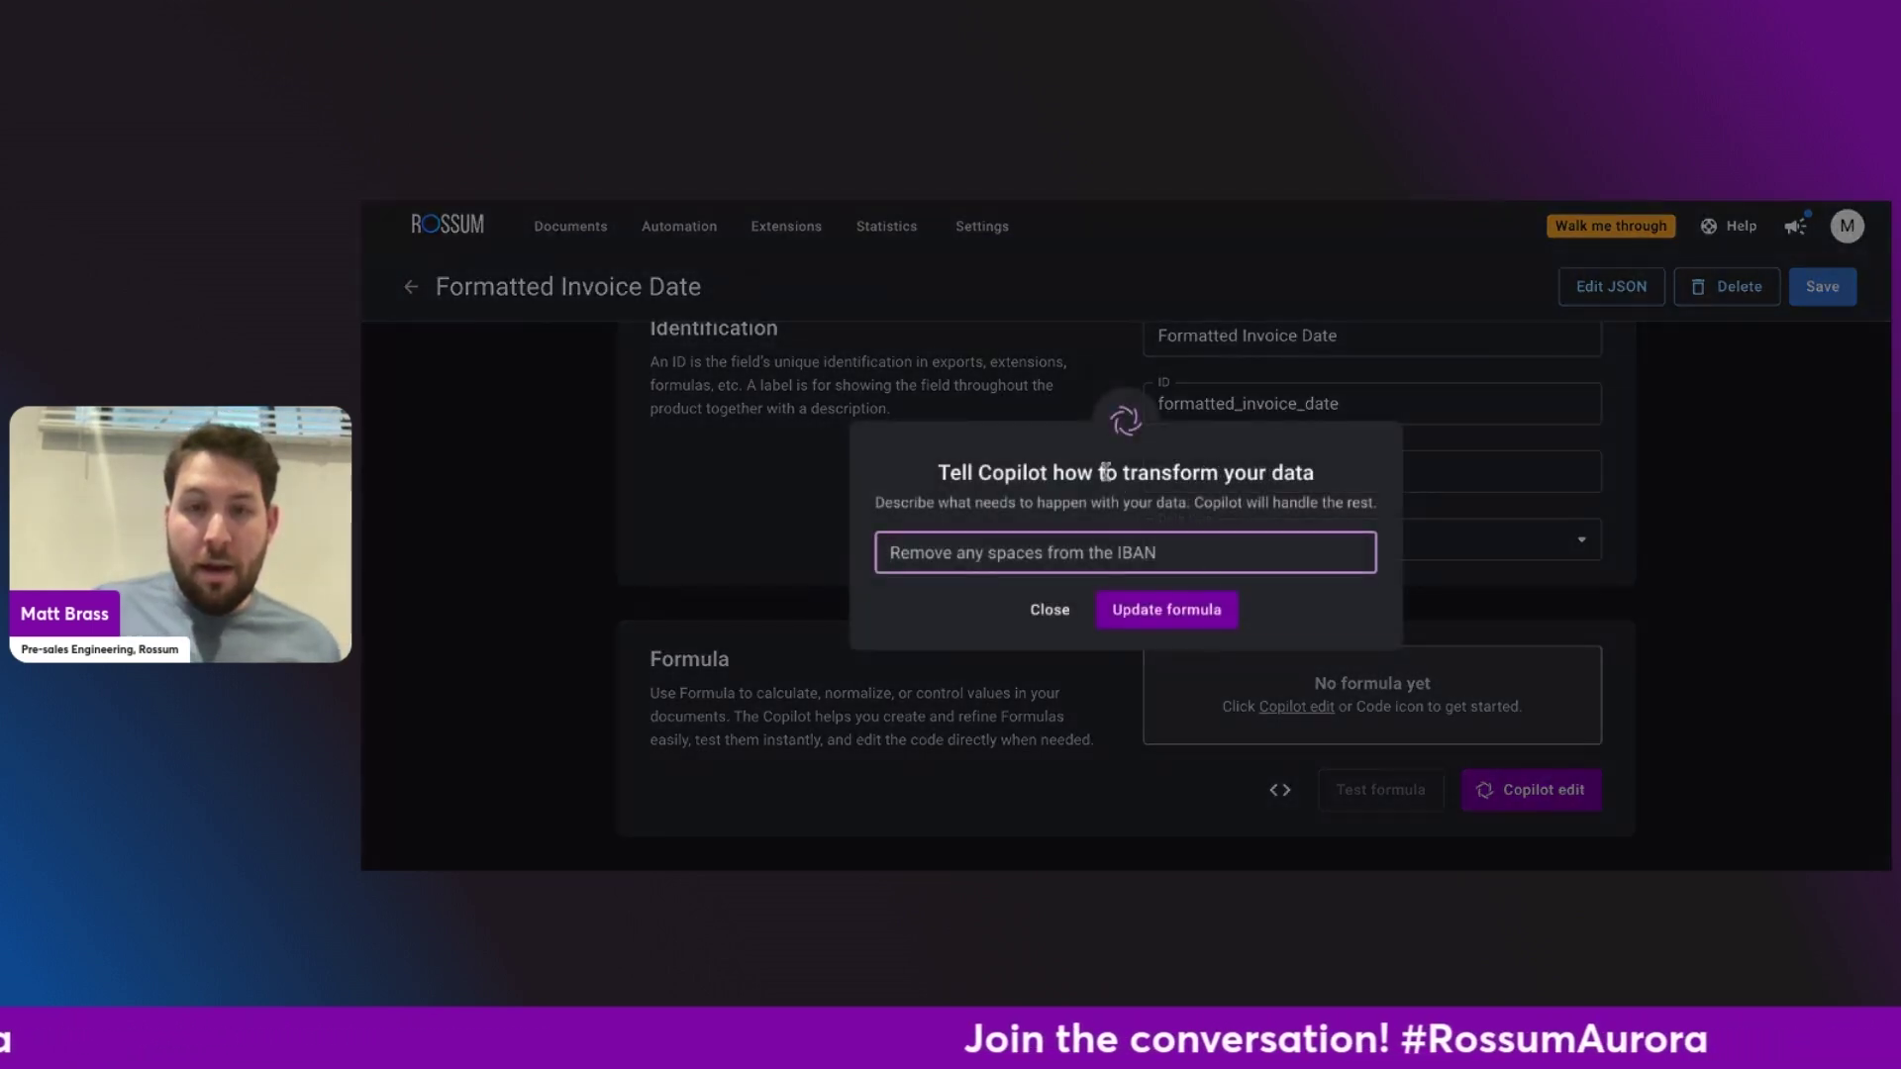
{"action": "type", "text": "Convert invoice date to YYYYMMDD"}
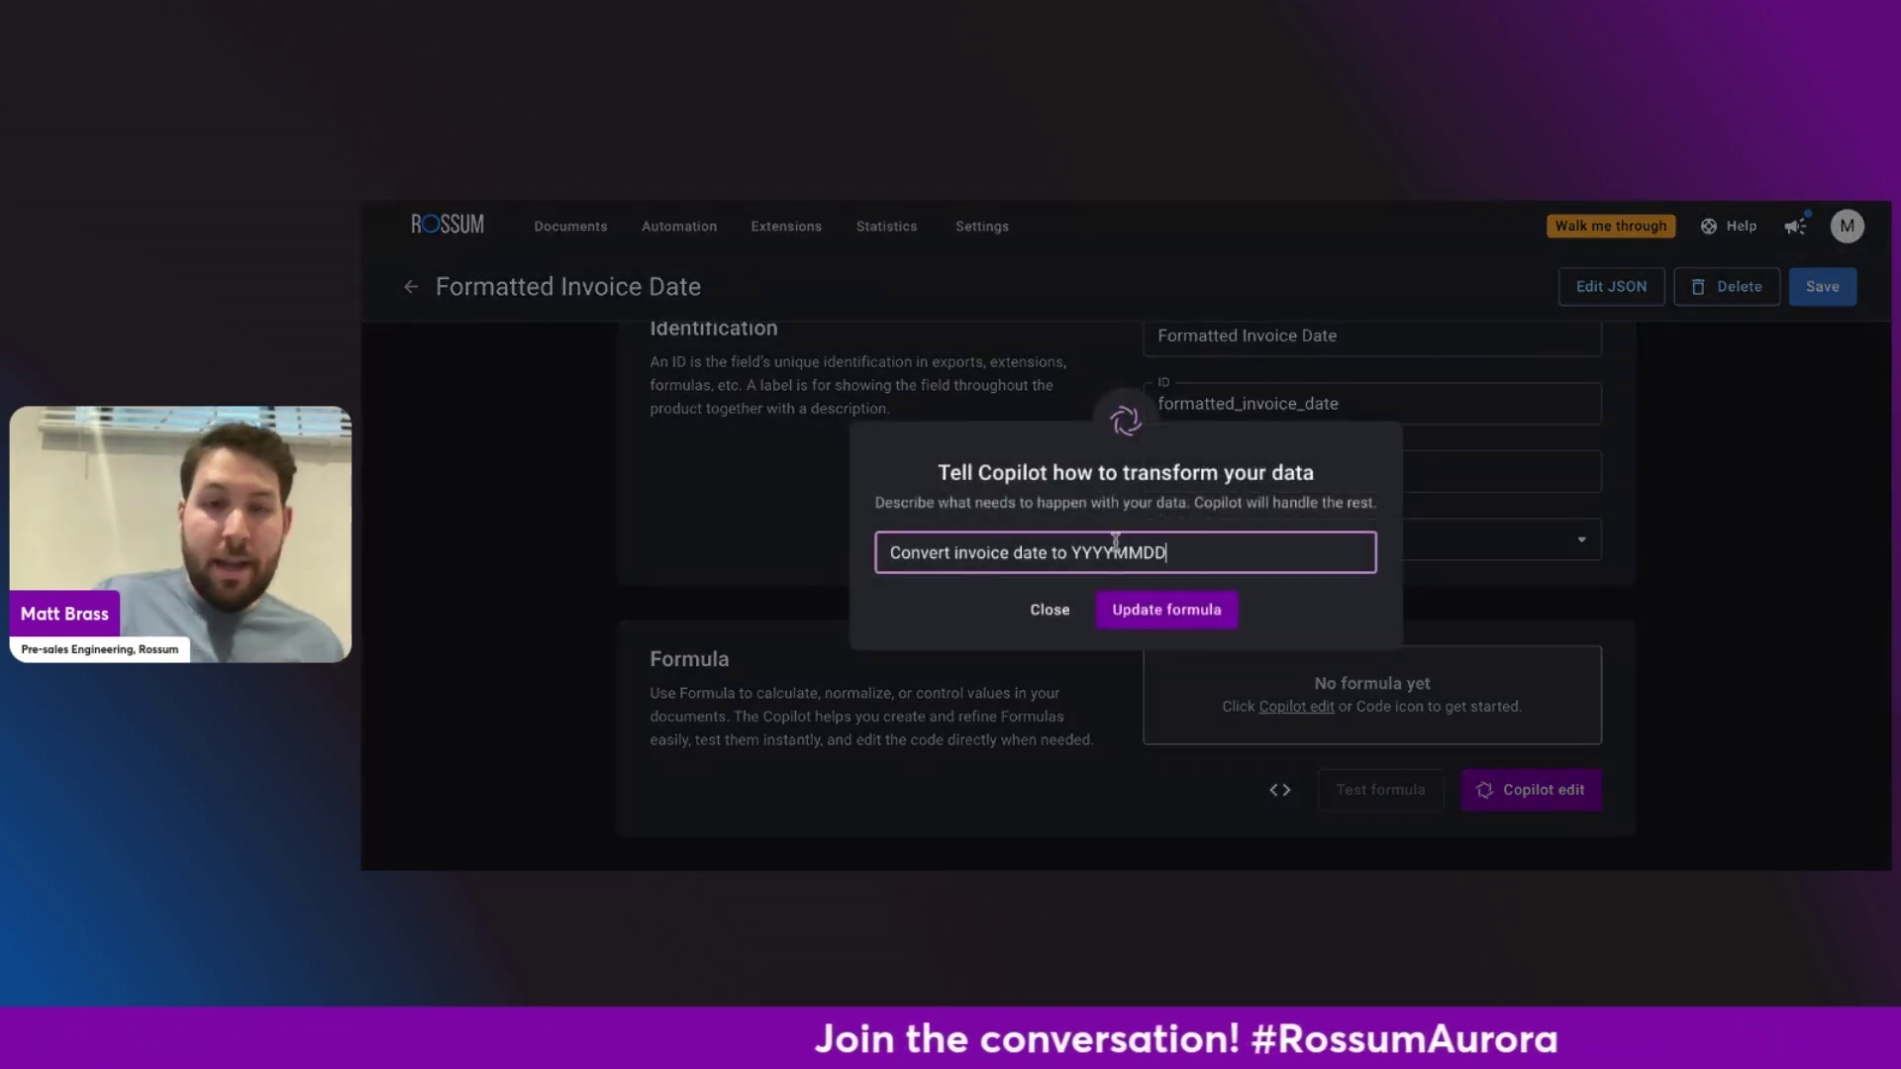
{"action": "left_click", "coordinate": [1130, 611]}
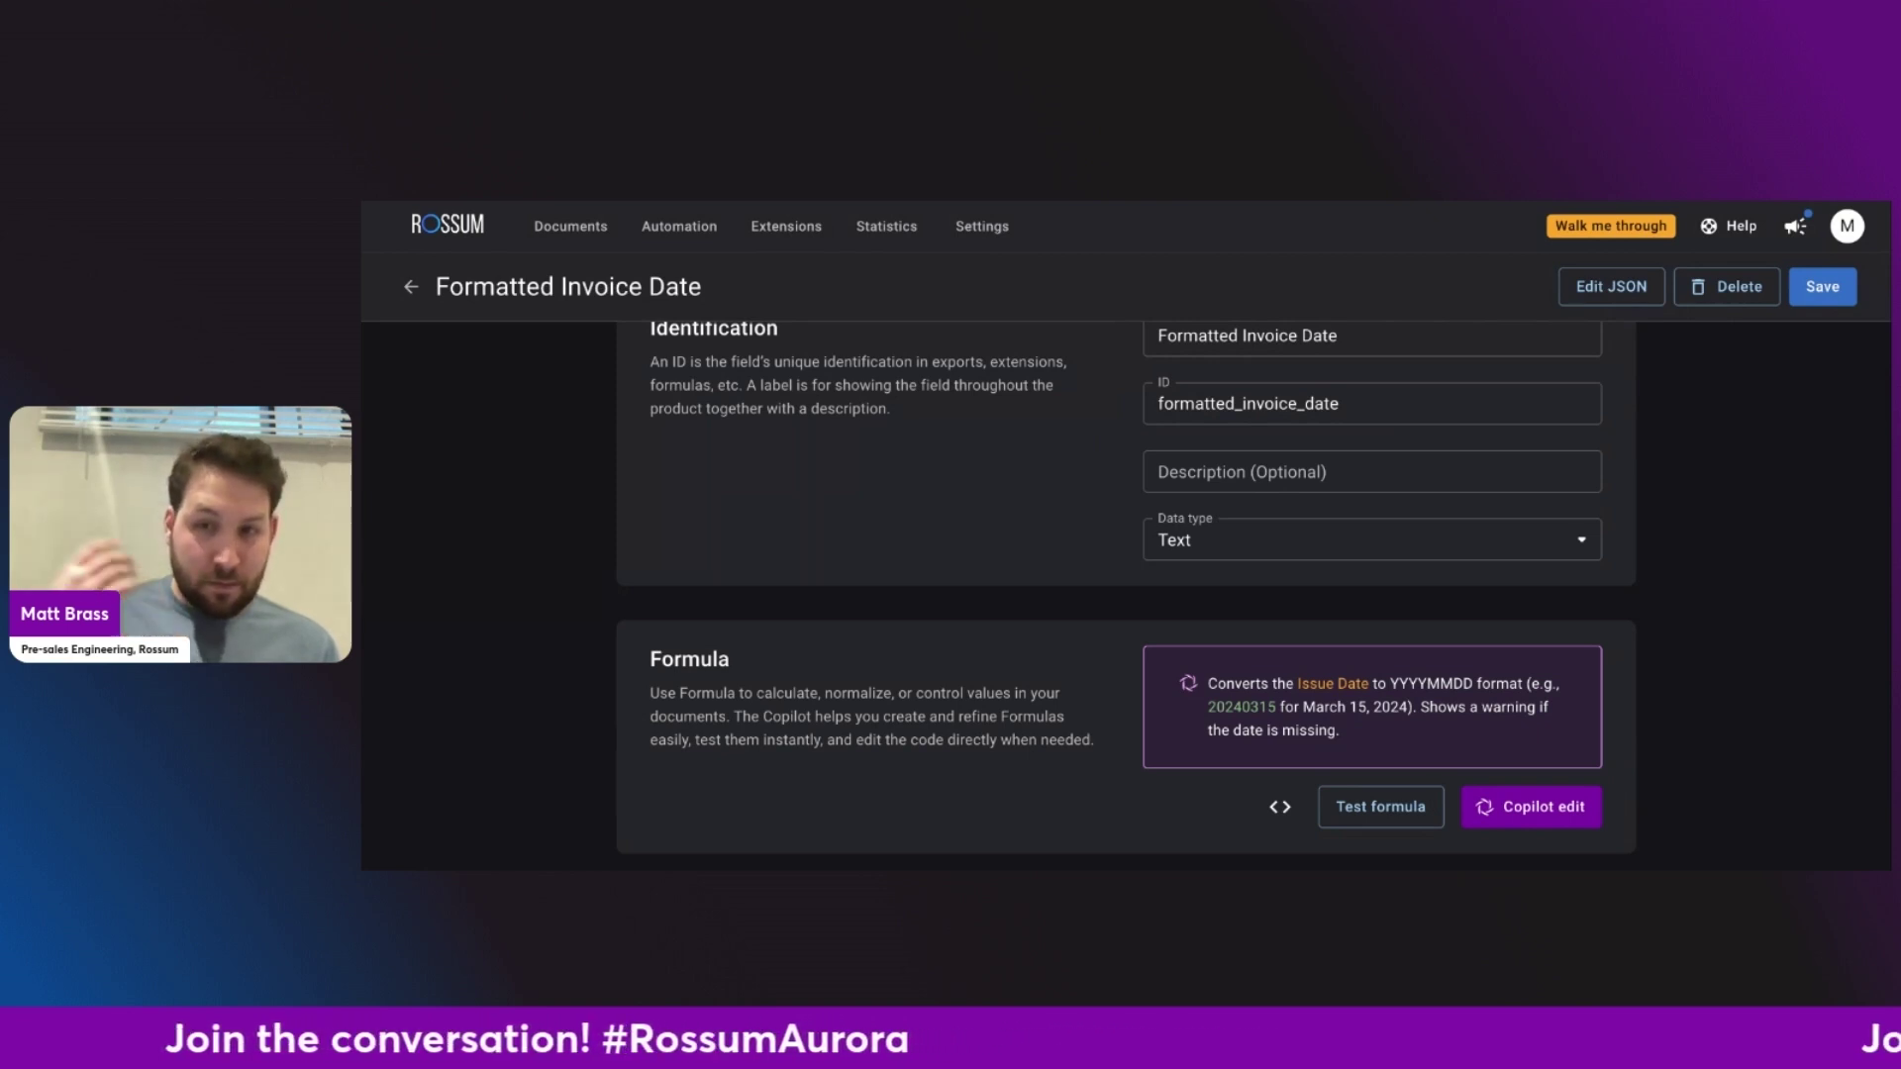
Test the Formatted Invoice Date formula on the sample invoices, and save the field before going back to the field list.
{"action": "scroll", "coordinate": [1448, 777], "scroll_direction": "down", "scroll_amount": 1}
{"action": "left_click", "coordinate": [1413, 789]}
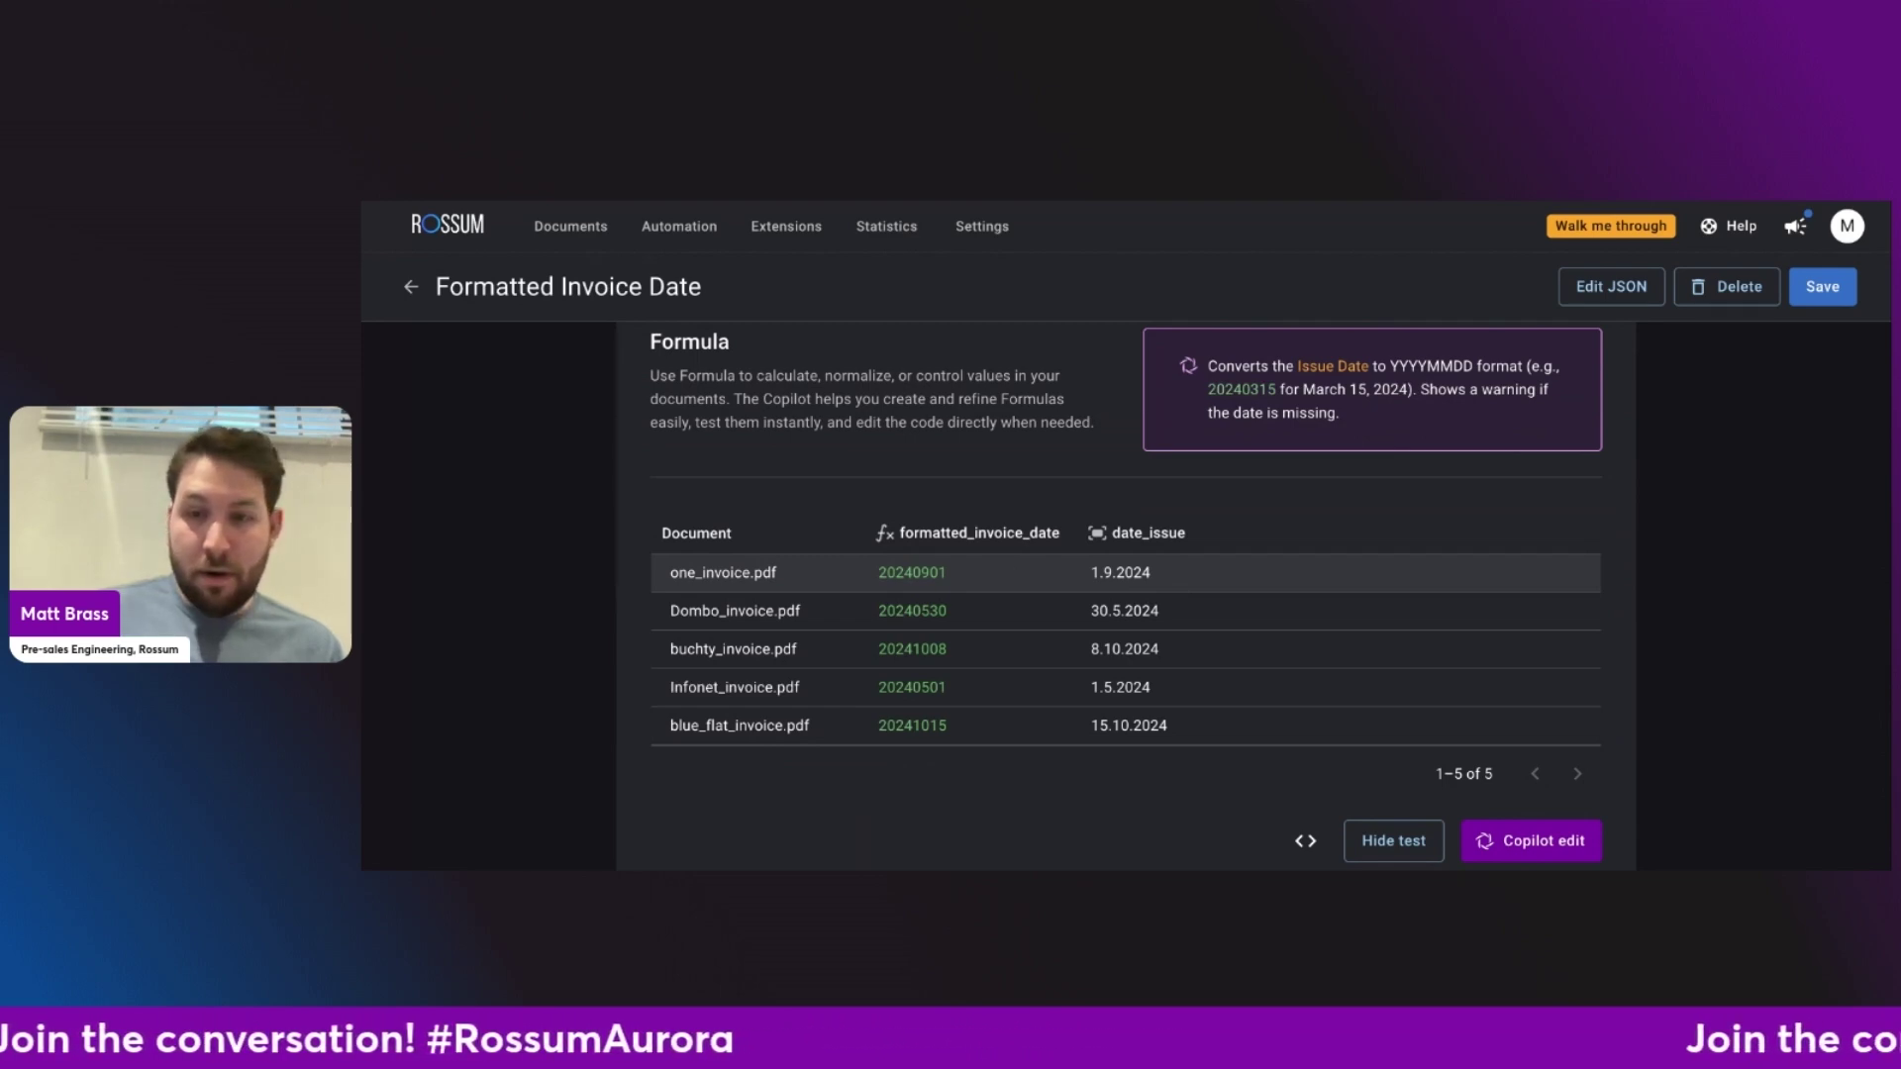
{"action": "scroll", "coordinate": [1126, 594], "scroll_direction": "up", "scroll_amount": 10}
{"action": "left_click", "coordinate": [1819, 317]}
{"action": "scroll", "coordinate": [827, 602], "scroll_direction": "down", "scroll_amount": 5}
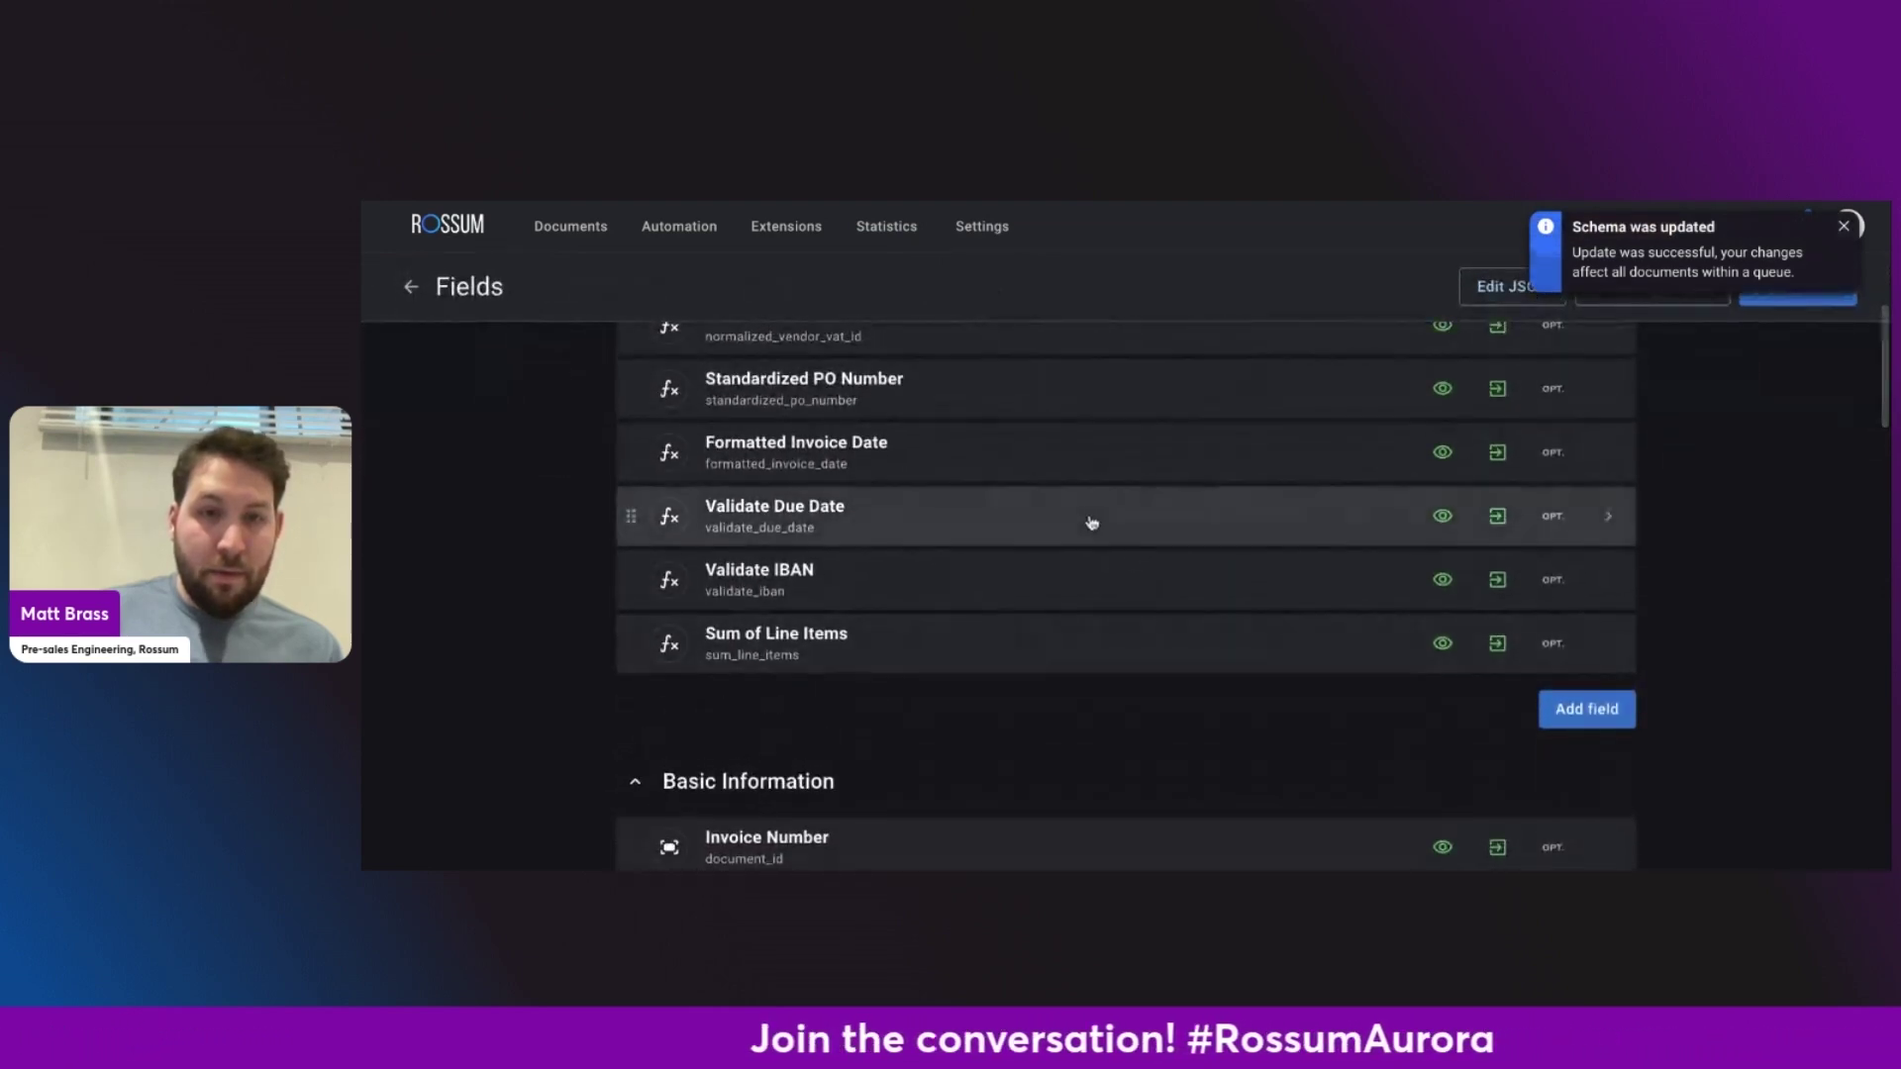
Generate the Validate Due Date formula with Copilot, comparing the number of days in payment terms with the days between issue date and due date.
{"action": "left_click", "coordinate": [1092, 523]}
{"action": "scroll", "coordinate": [1291, 607], "scroll_direction": "up", "scroll_amount": 5}
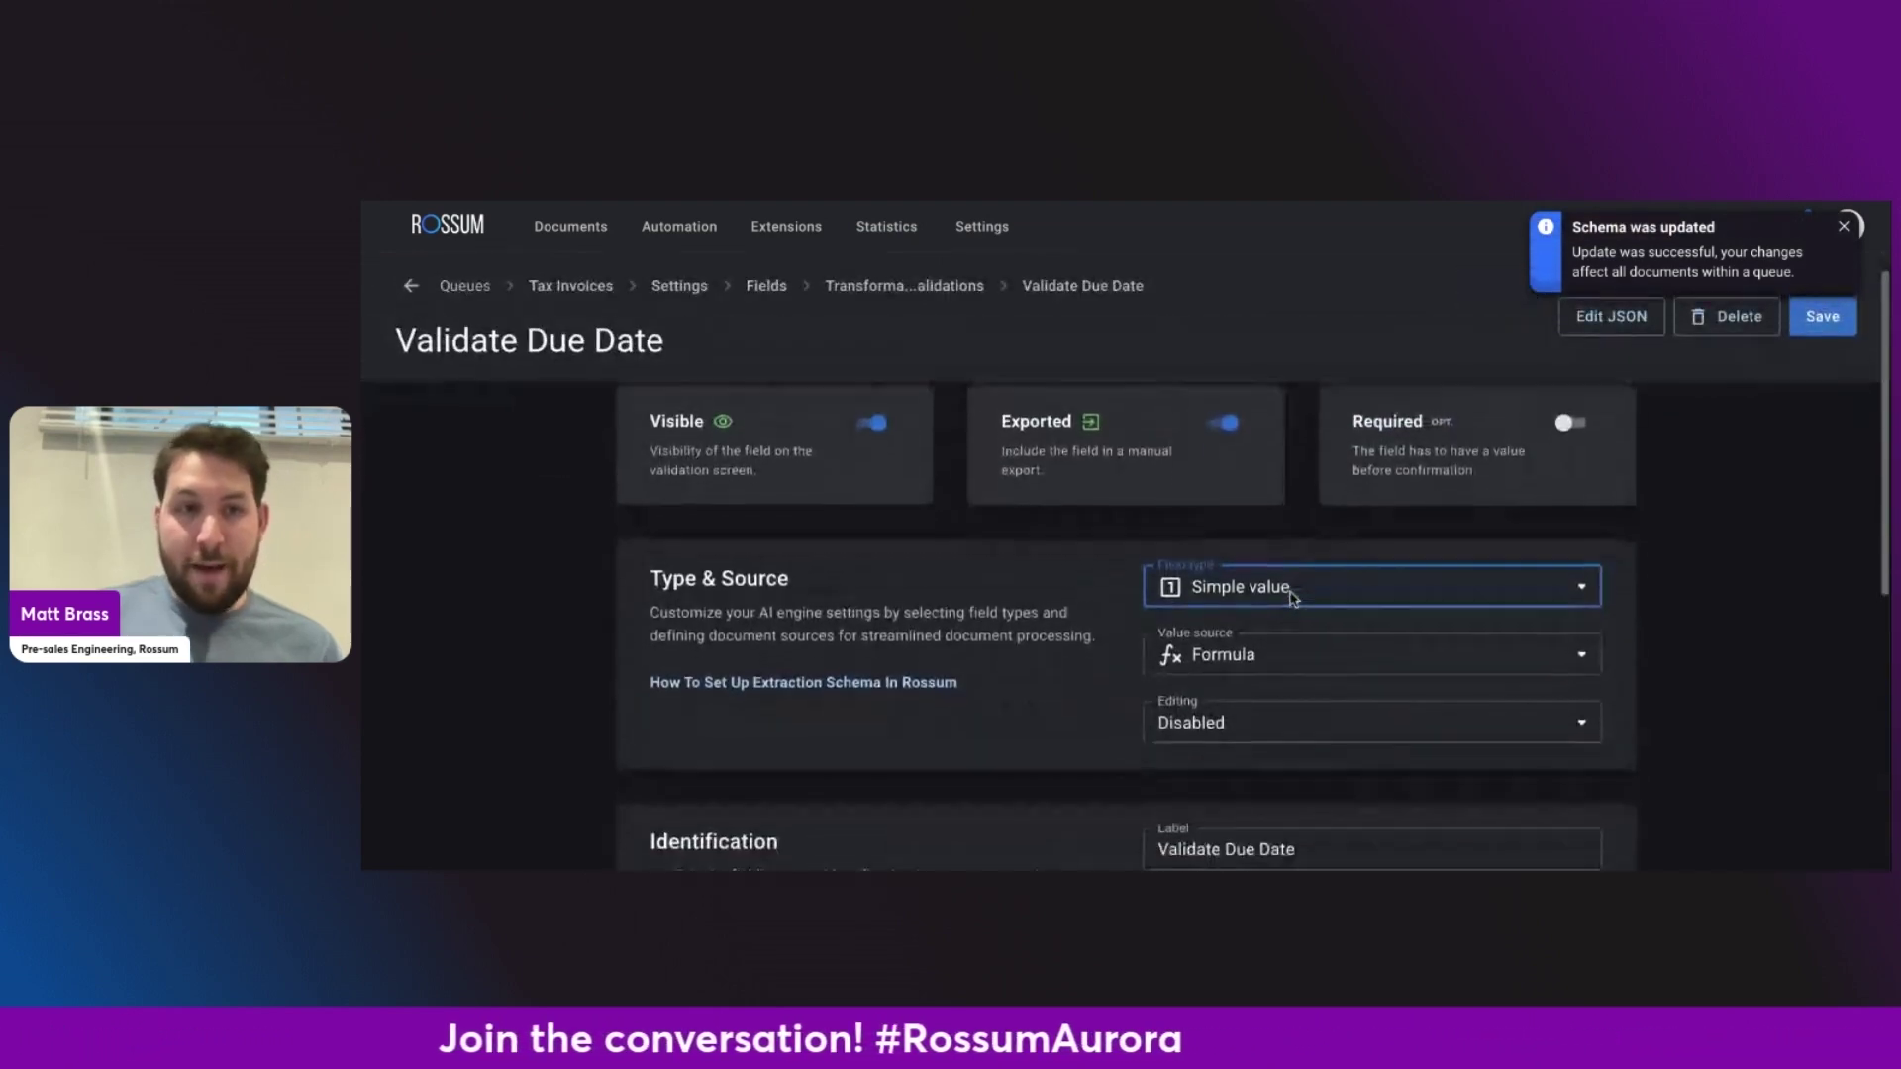
{"action": "scroll", "coordinate": [1292, 597], "scroll_direction": "down", "scroll_amount": 5}
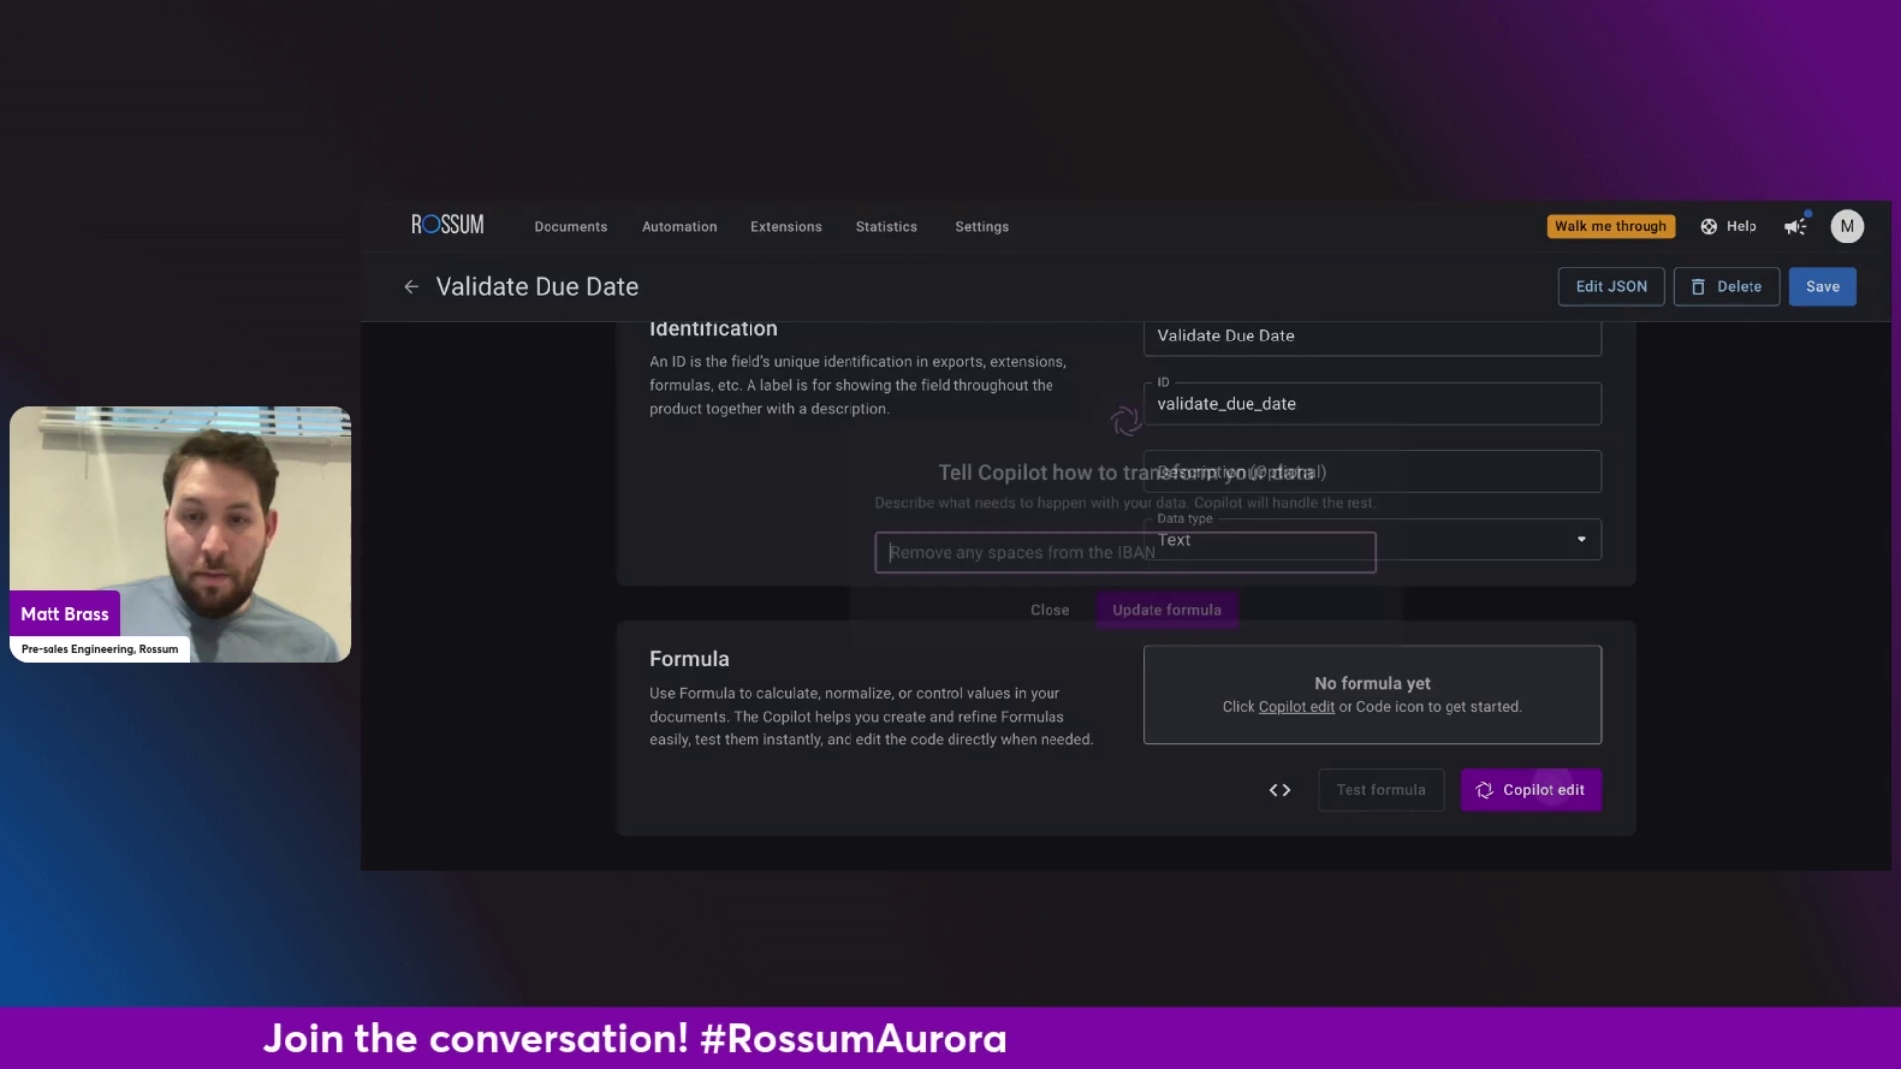
{"action": "type", "text": "Extract the number of days from payment terms and compare them to the number of days between issue date and due date"}
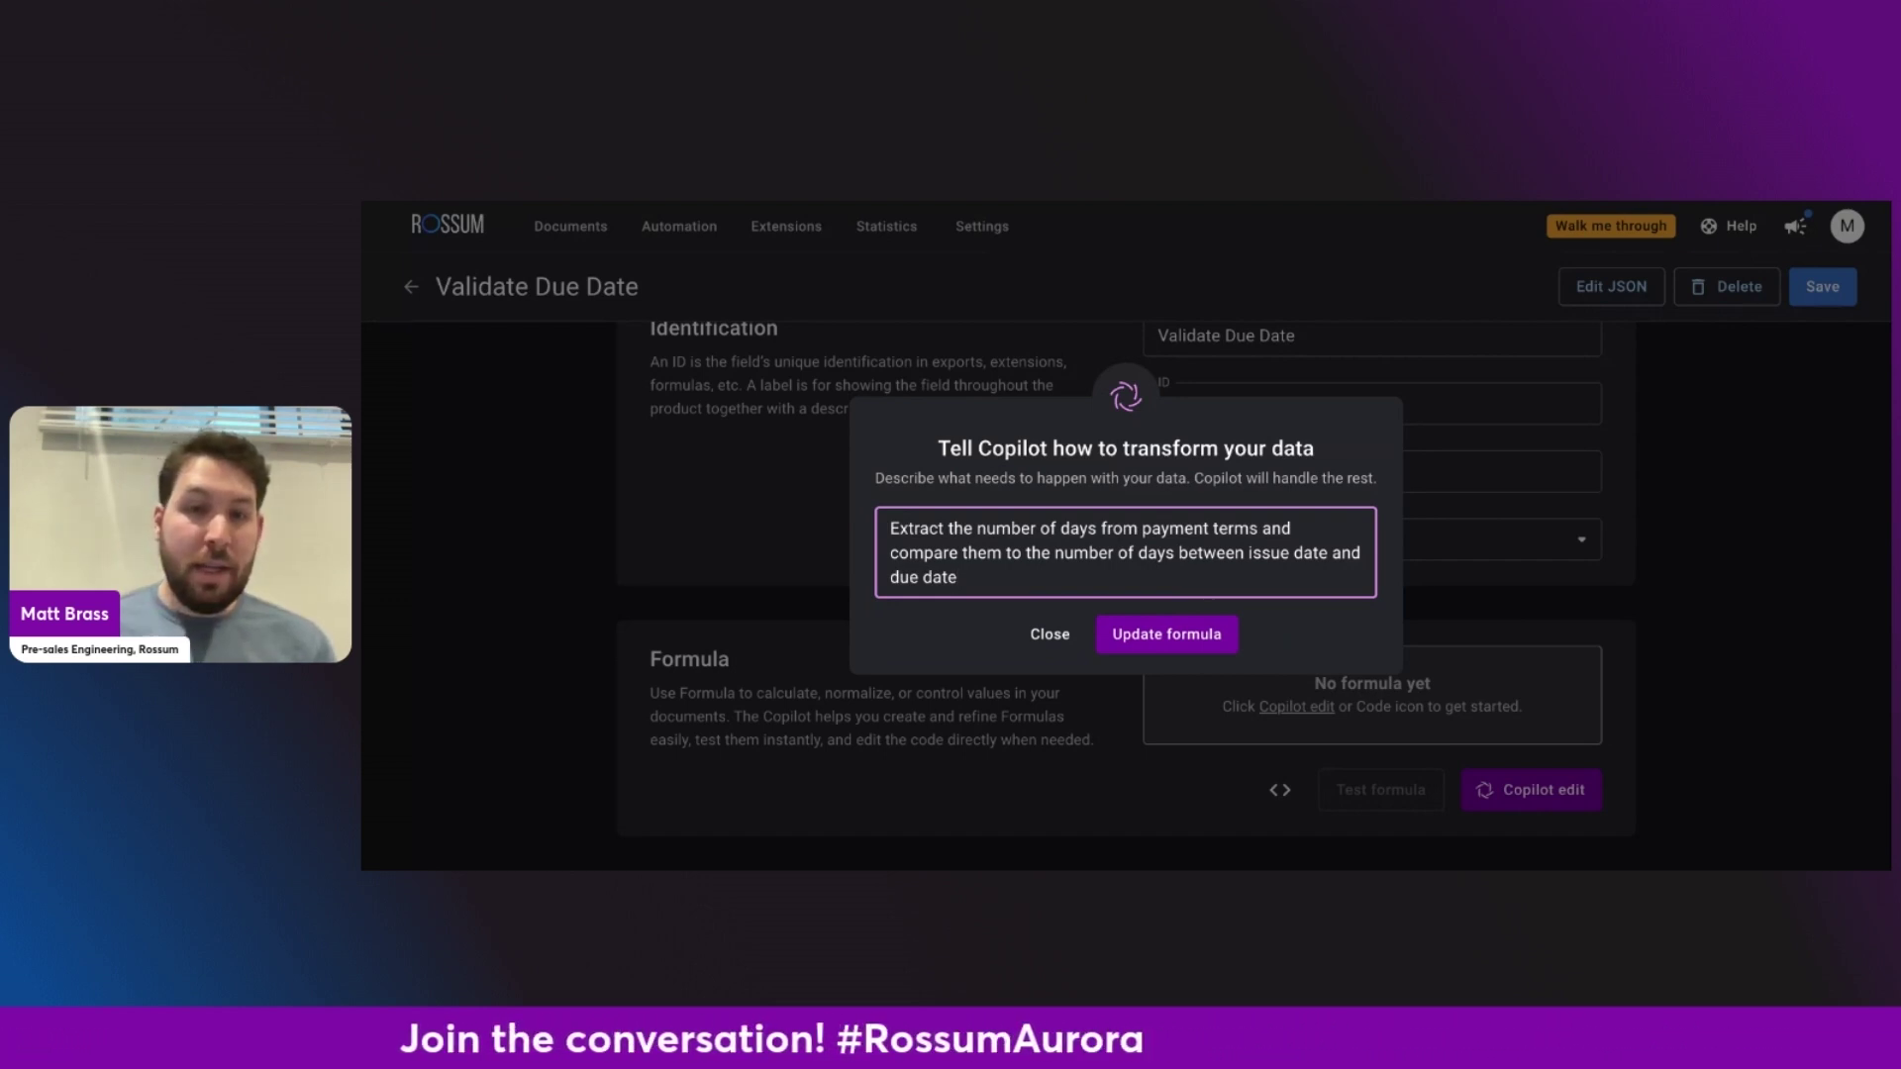
{"action": "left_click", "coordinate": [1208, 633]}
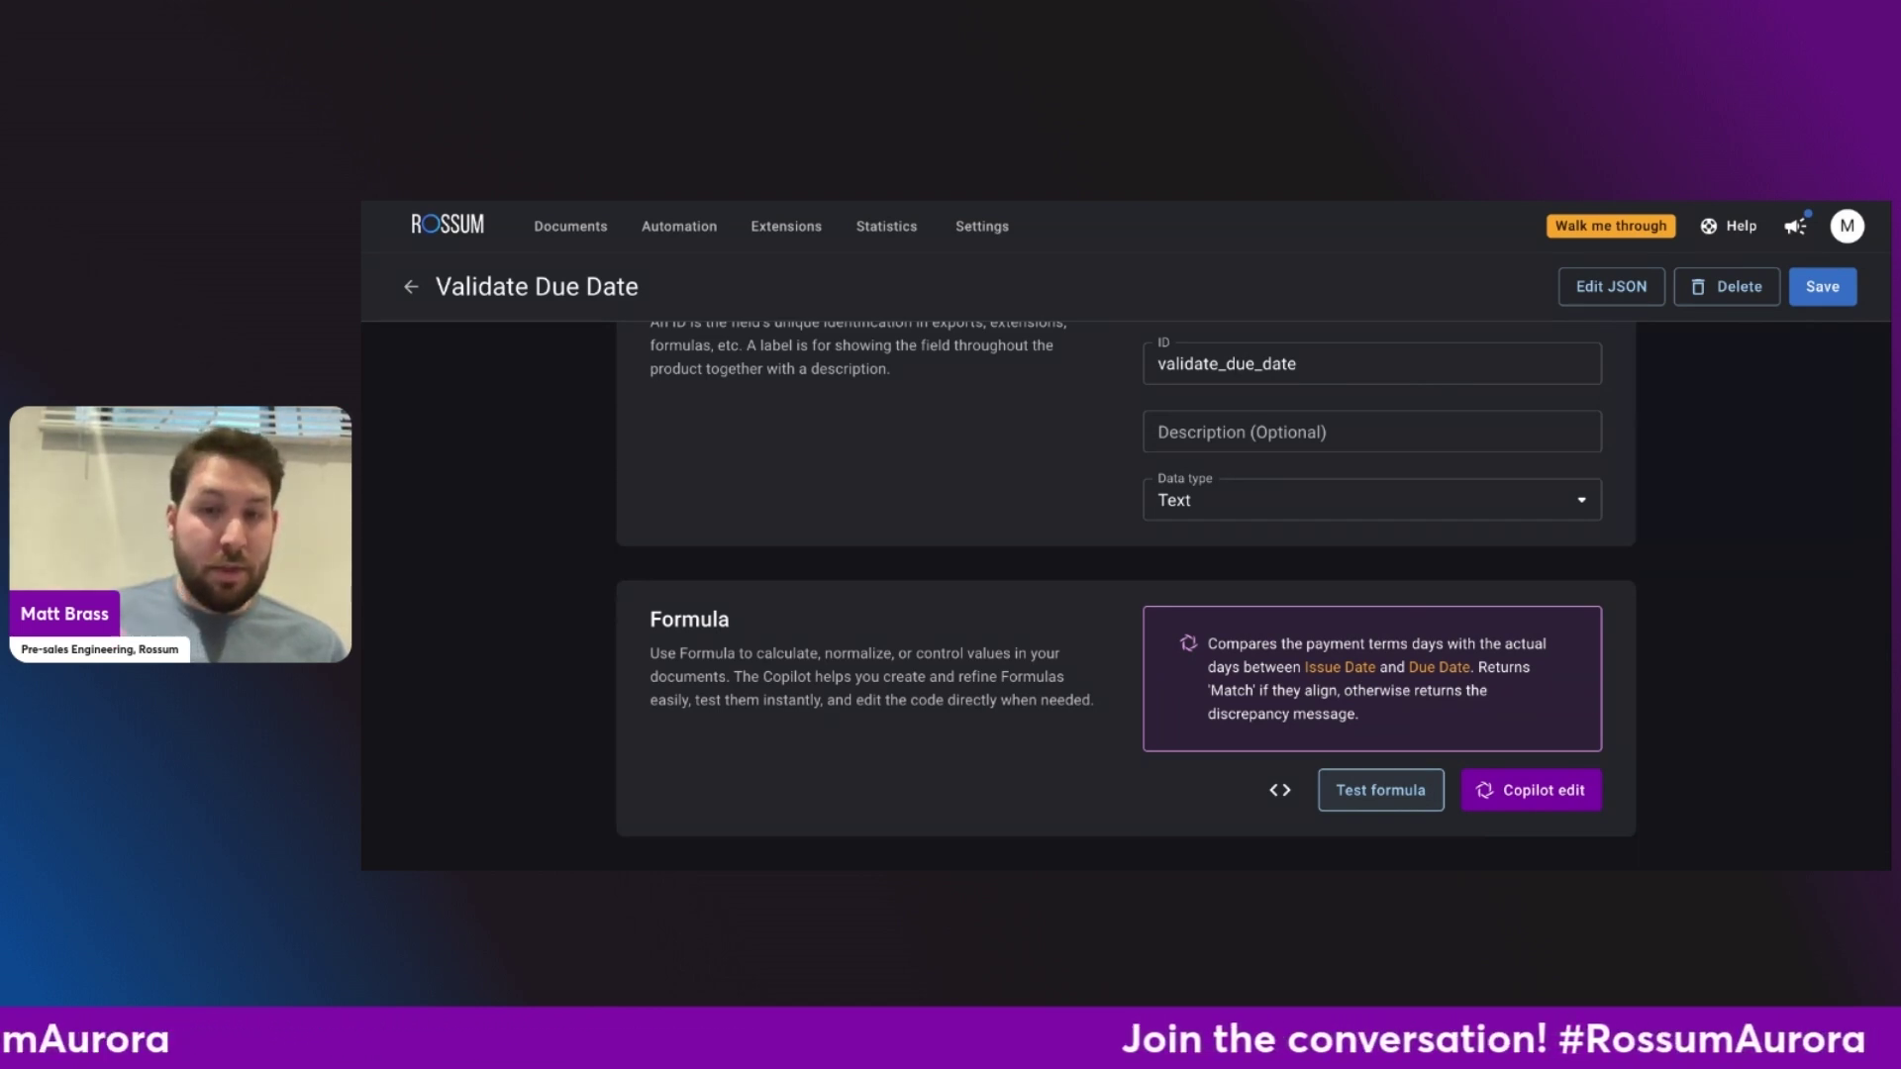
Test the Validate Due Date formula on the sample invoices and compare the results with the formula's description.
{"action": "left_click", "coordinate": [1386, 790]}
{"action": "scroll", "coordinate": [1384, 743], "scroll_direction": "down", "scroll_amount": 2}
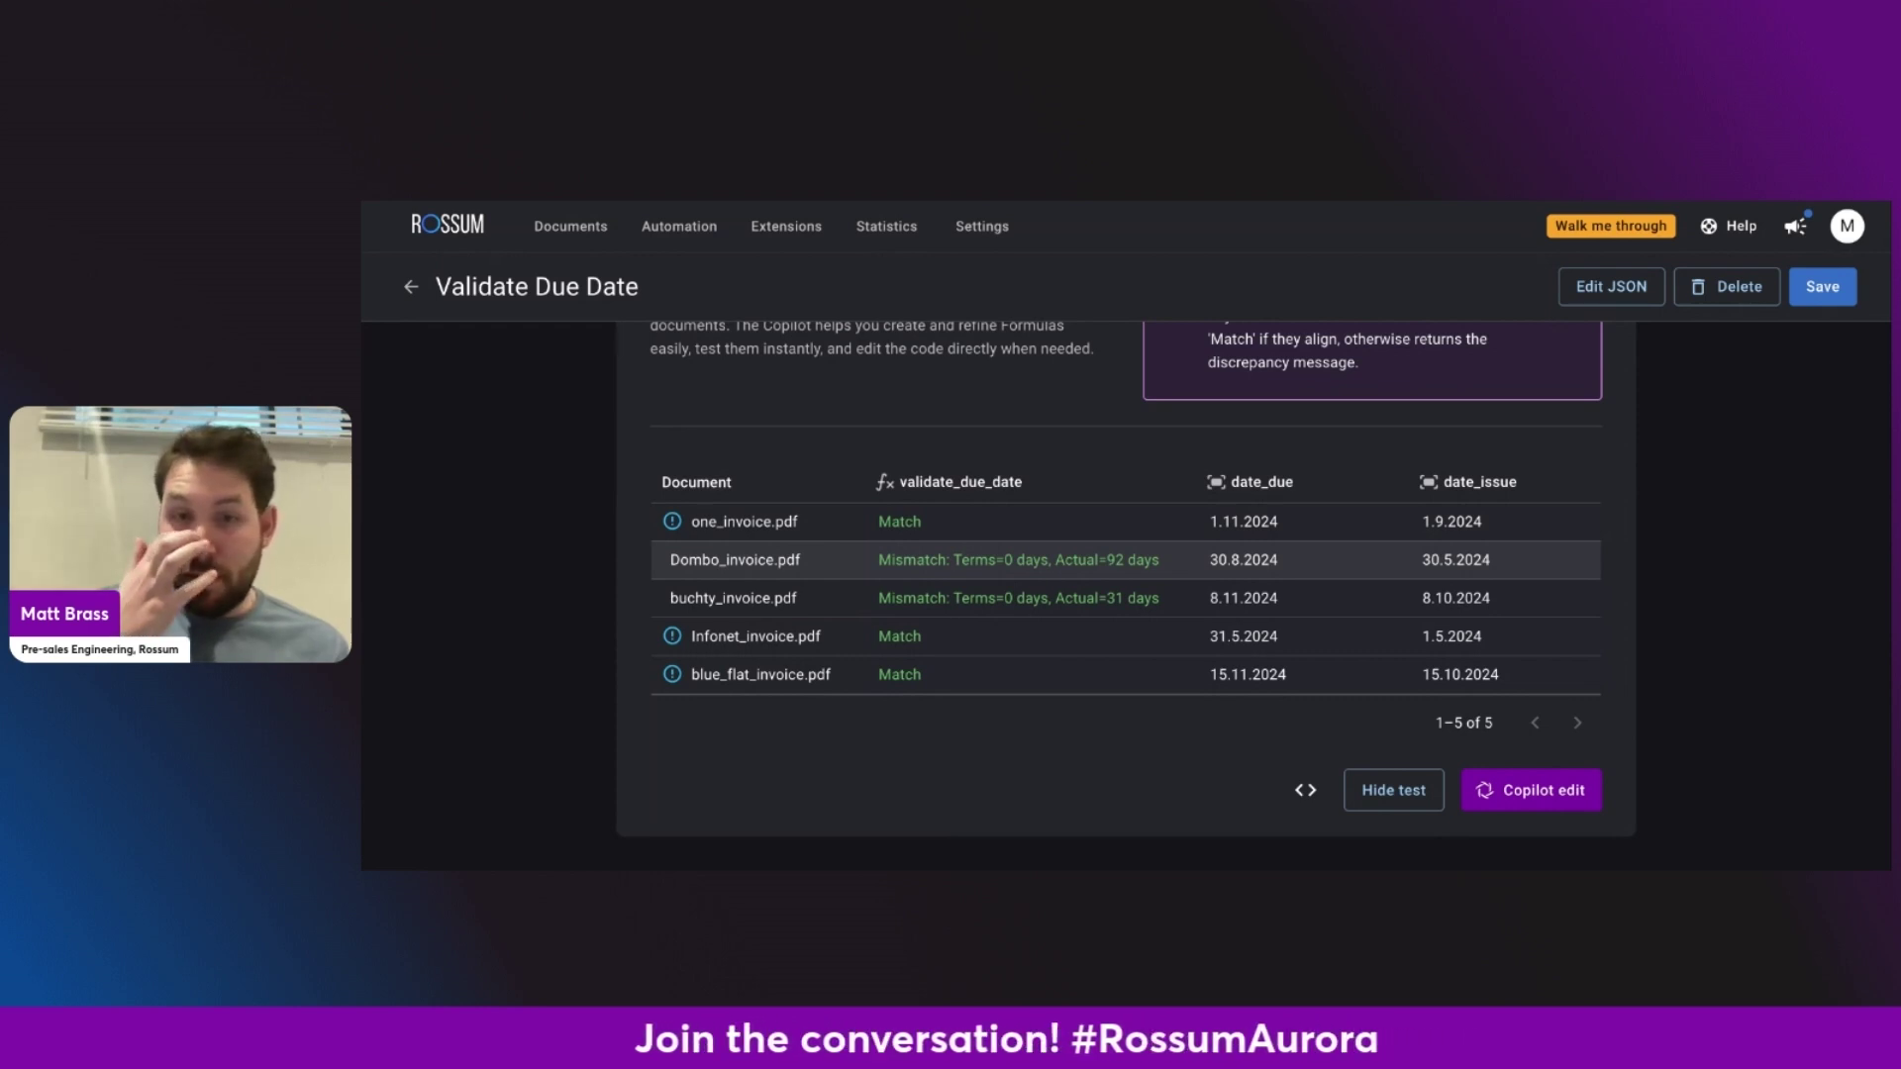
{"action": "scroll", "coordinate": [1167, 645], "scroll_direction": "up", "scroll_amount": 3}
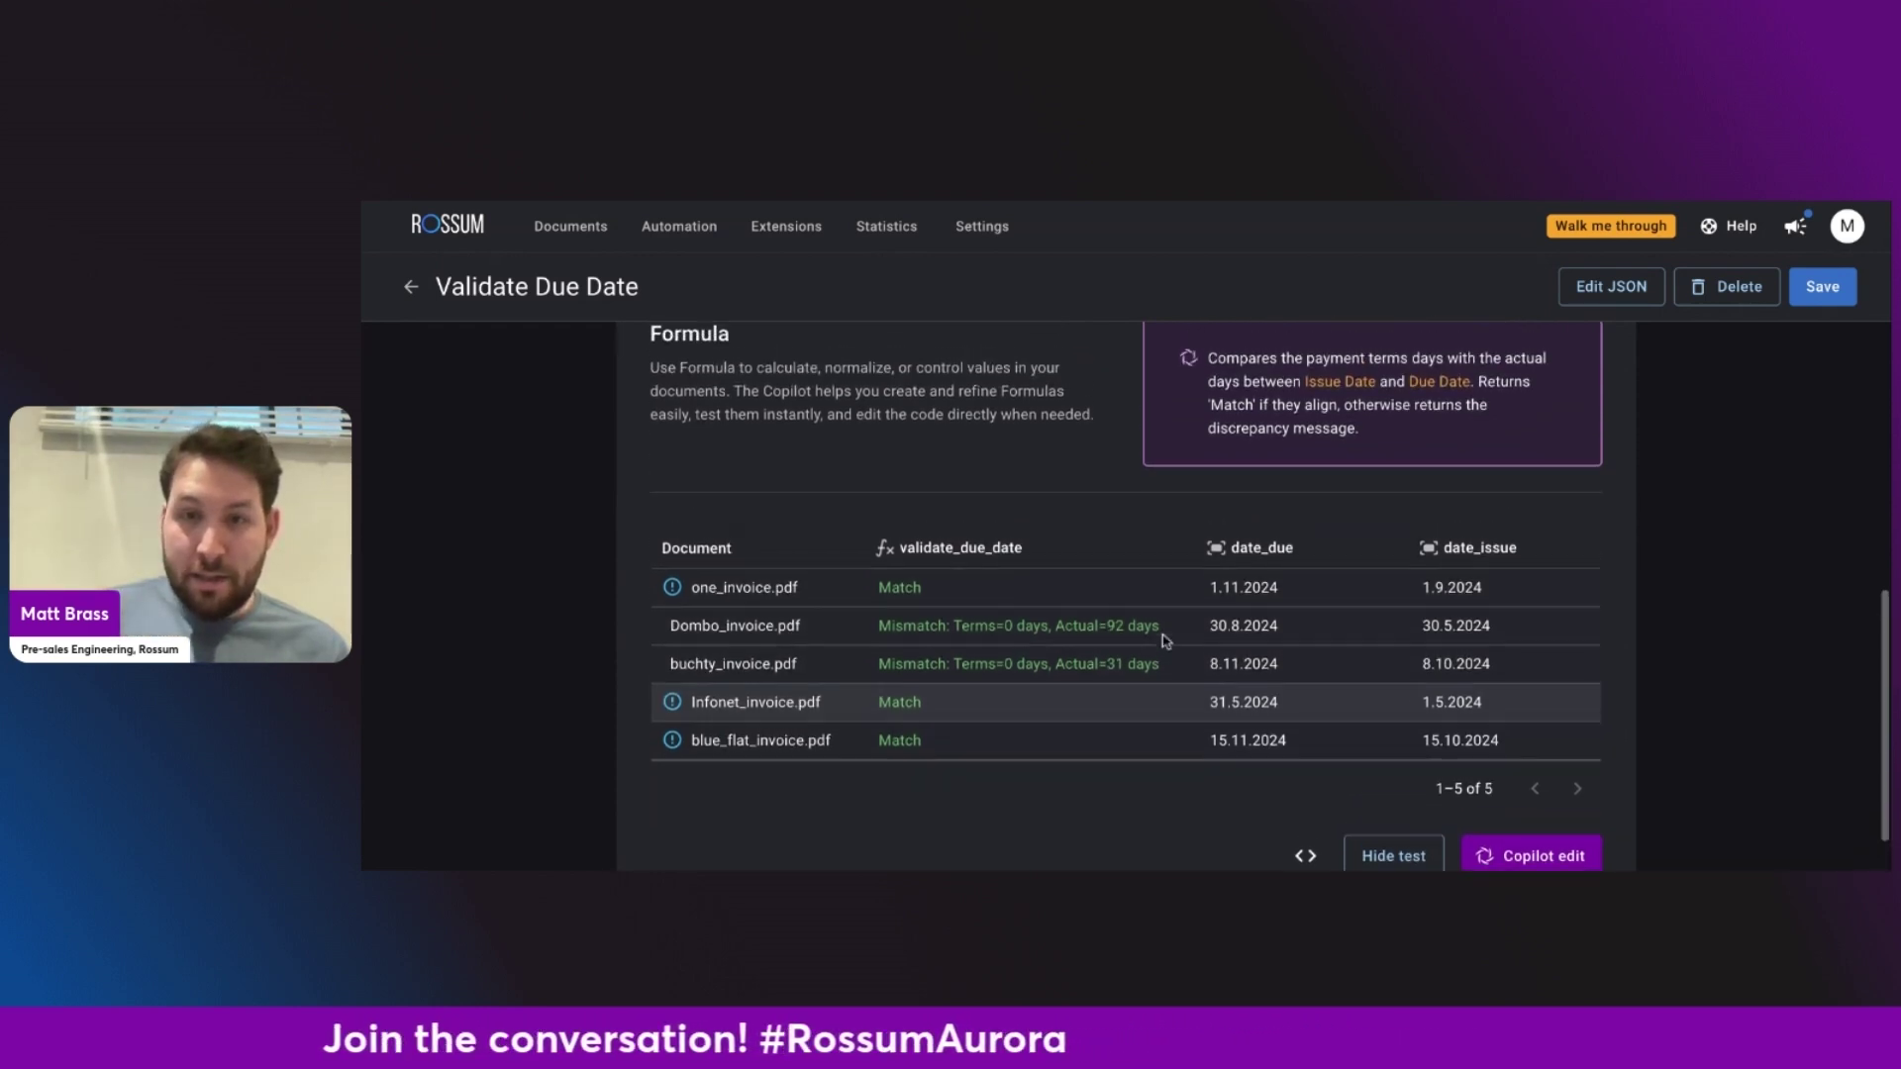
{"action": "scroll", "coordinate": [1164, 640], "scroll_direction": "up", "scroll_amount": 3}
{"action": "scroll", "coordinate": [1164, 641], "scroll_direction": "down", "scroll_amount": 5}
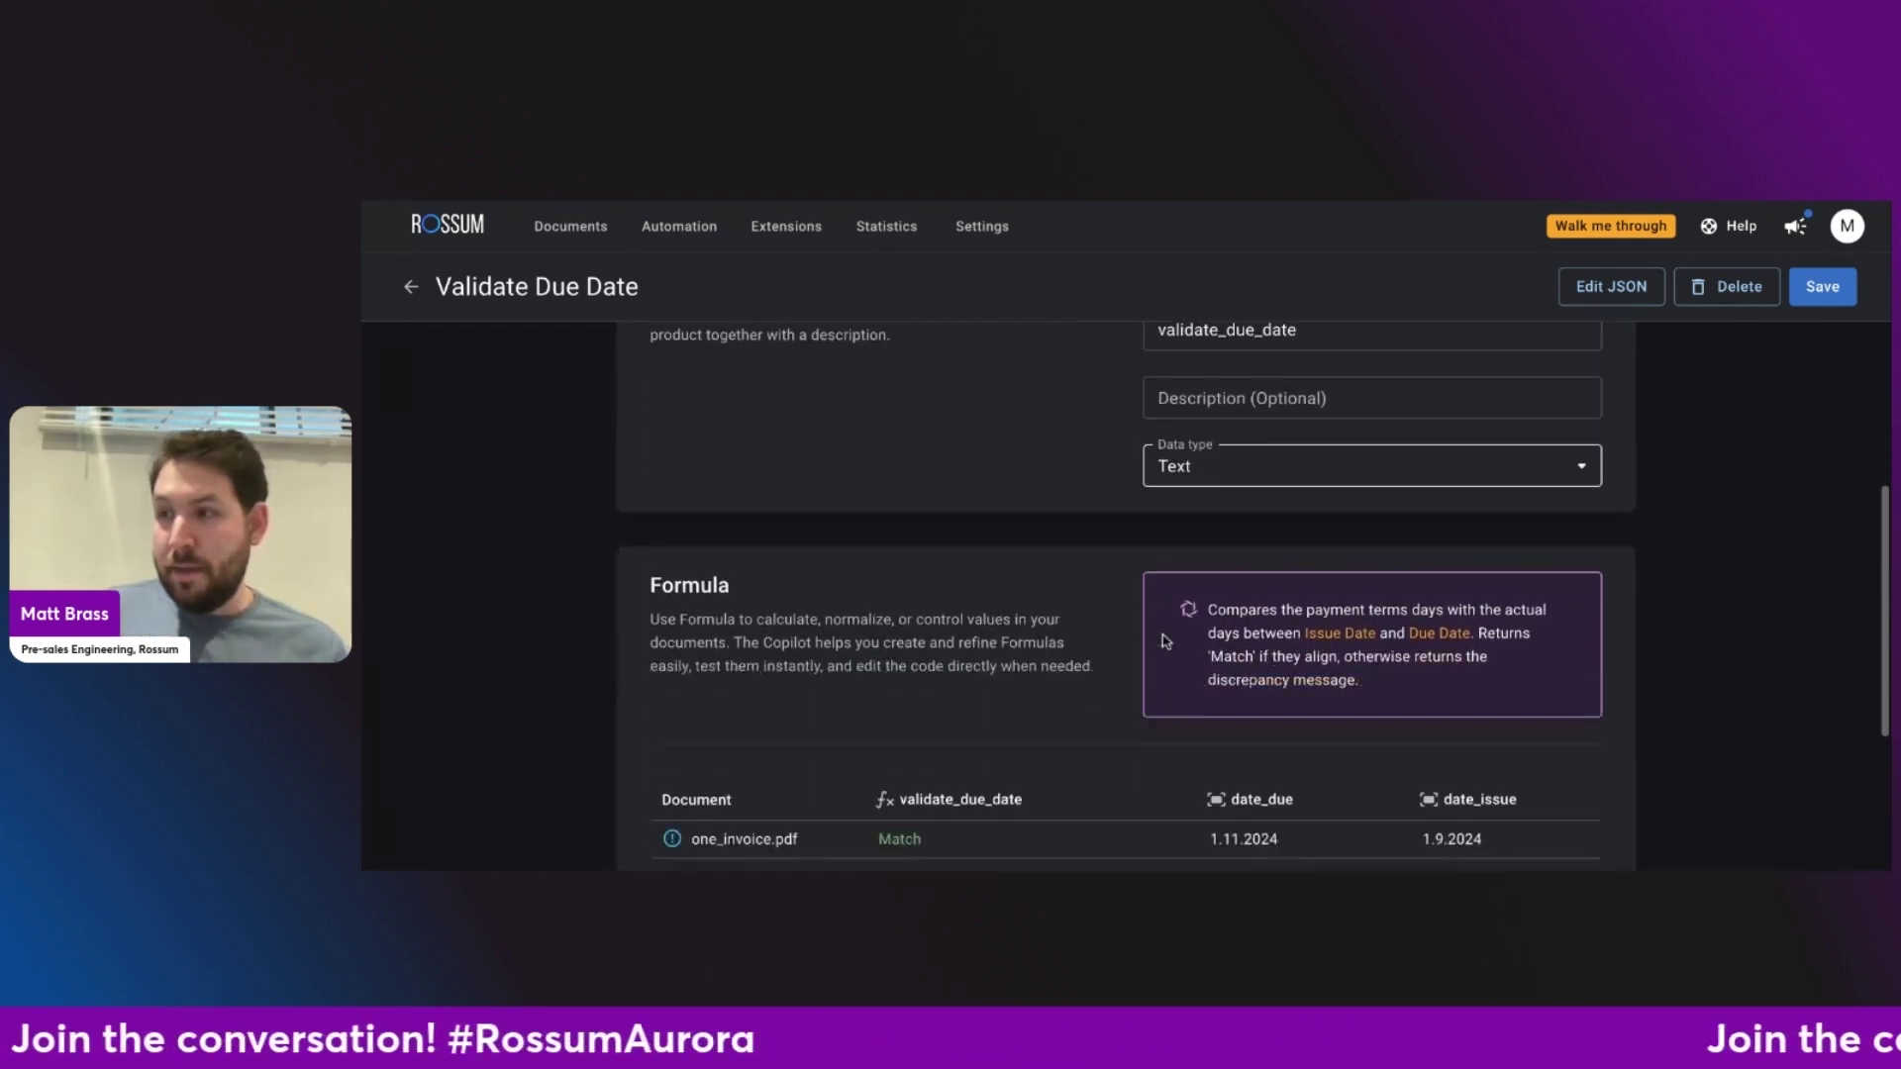
{"action": "scroll", "coordinate": [1165, 641], "scroll_direction": "down", "scroll_amount": 1}
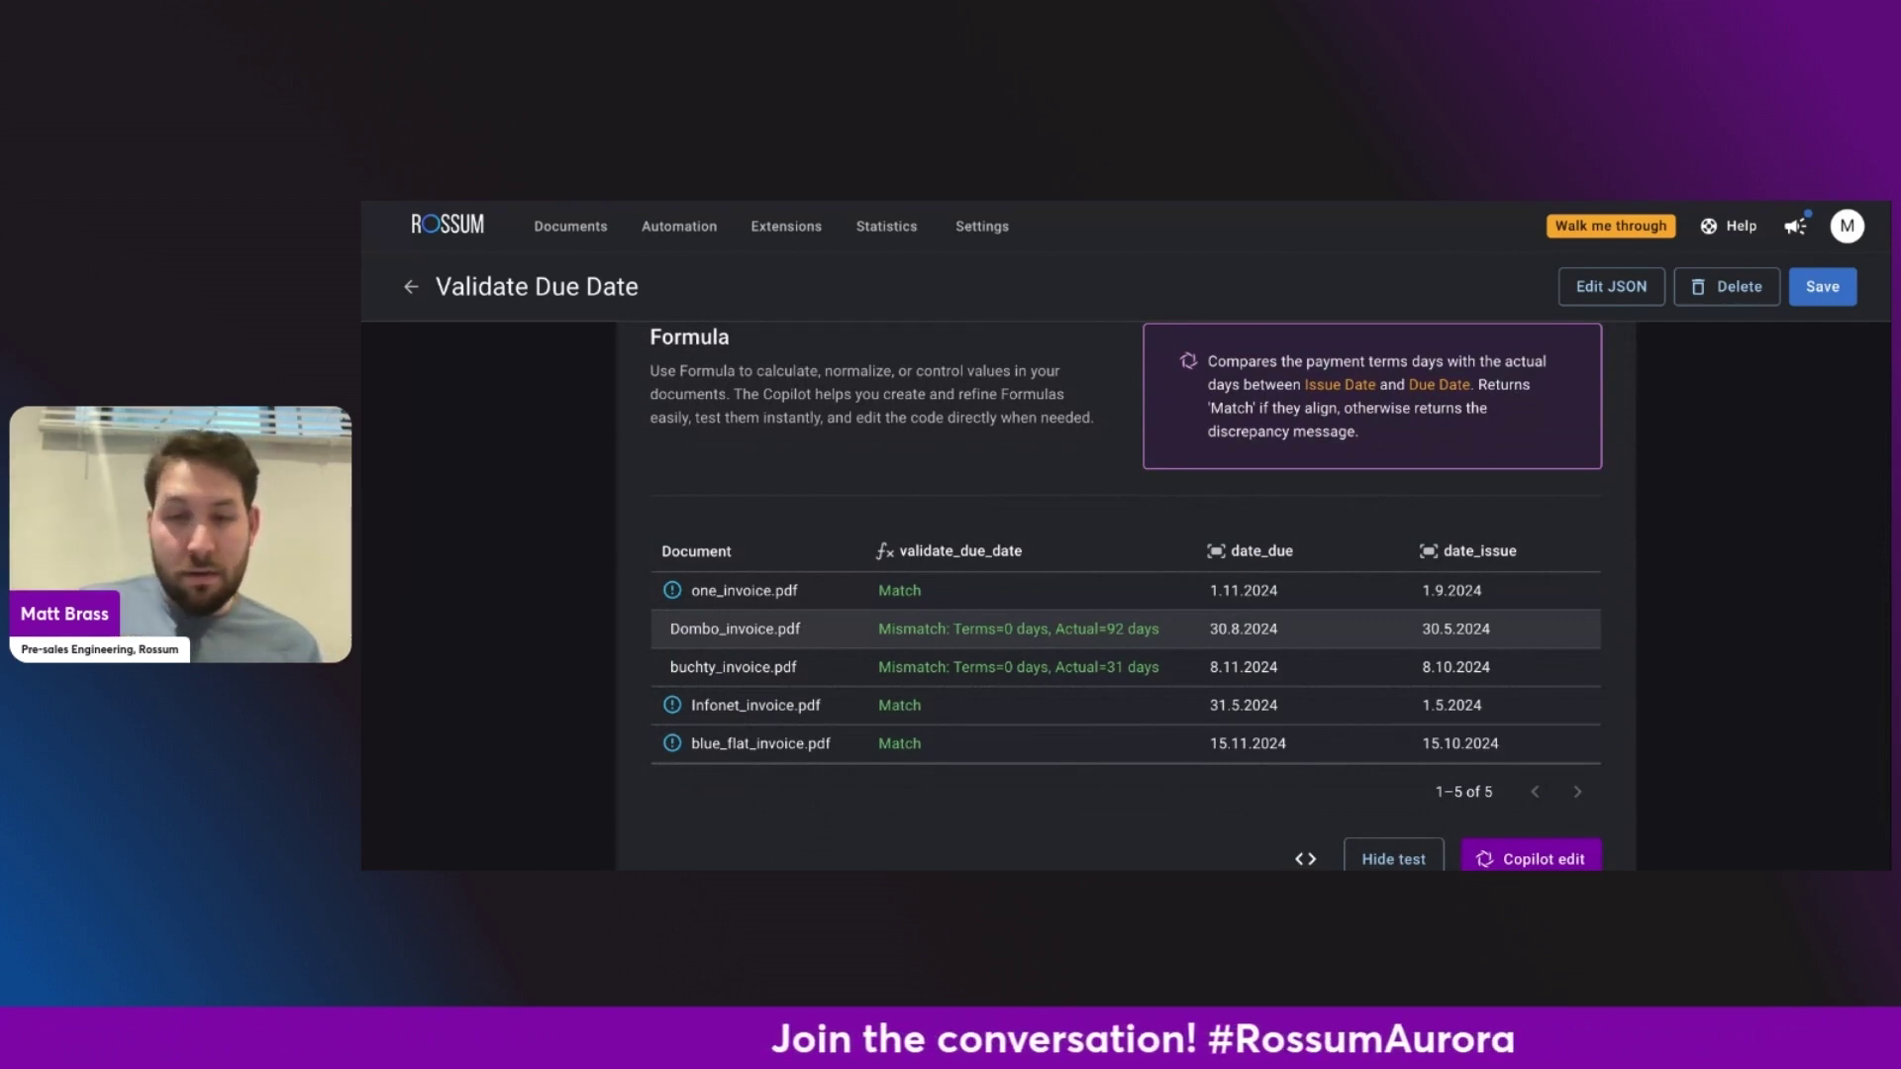
Refine the Validate Due Date formula with Copilot to ignore missing terms or terms containing a date instead of number of days.
{"action": "scroll", "coordinate": [1164, 628], "scroll_direction": "down", "scroll_amount": 1}
{"action": "left_click", "coordinate": [1551, 838]}
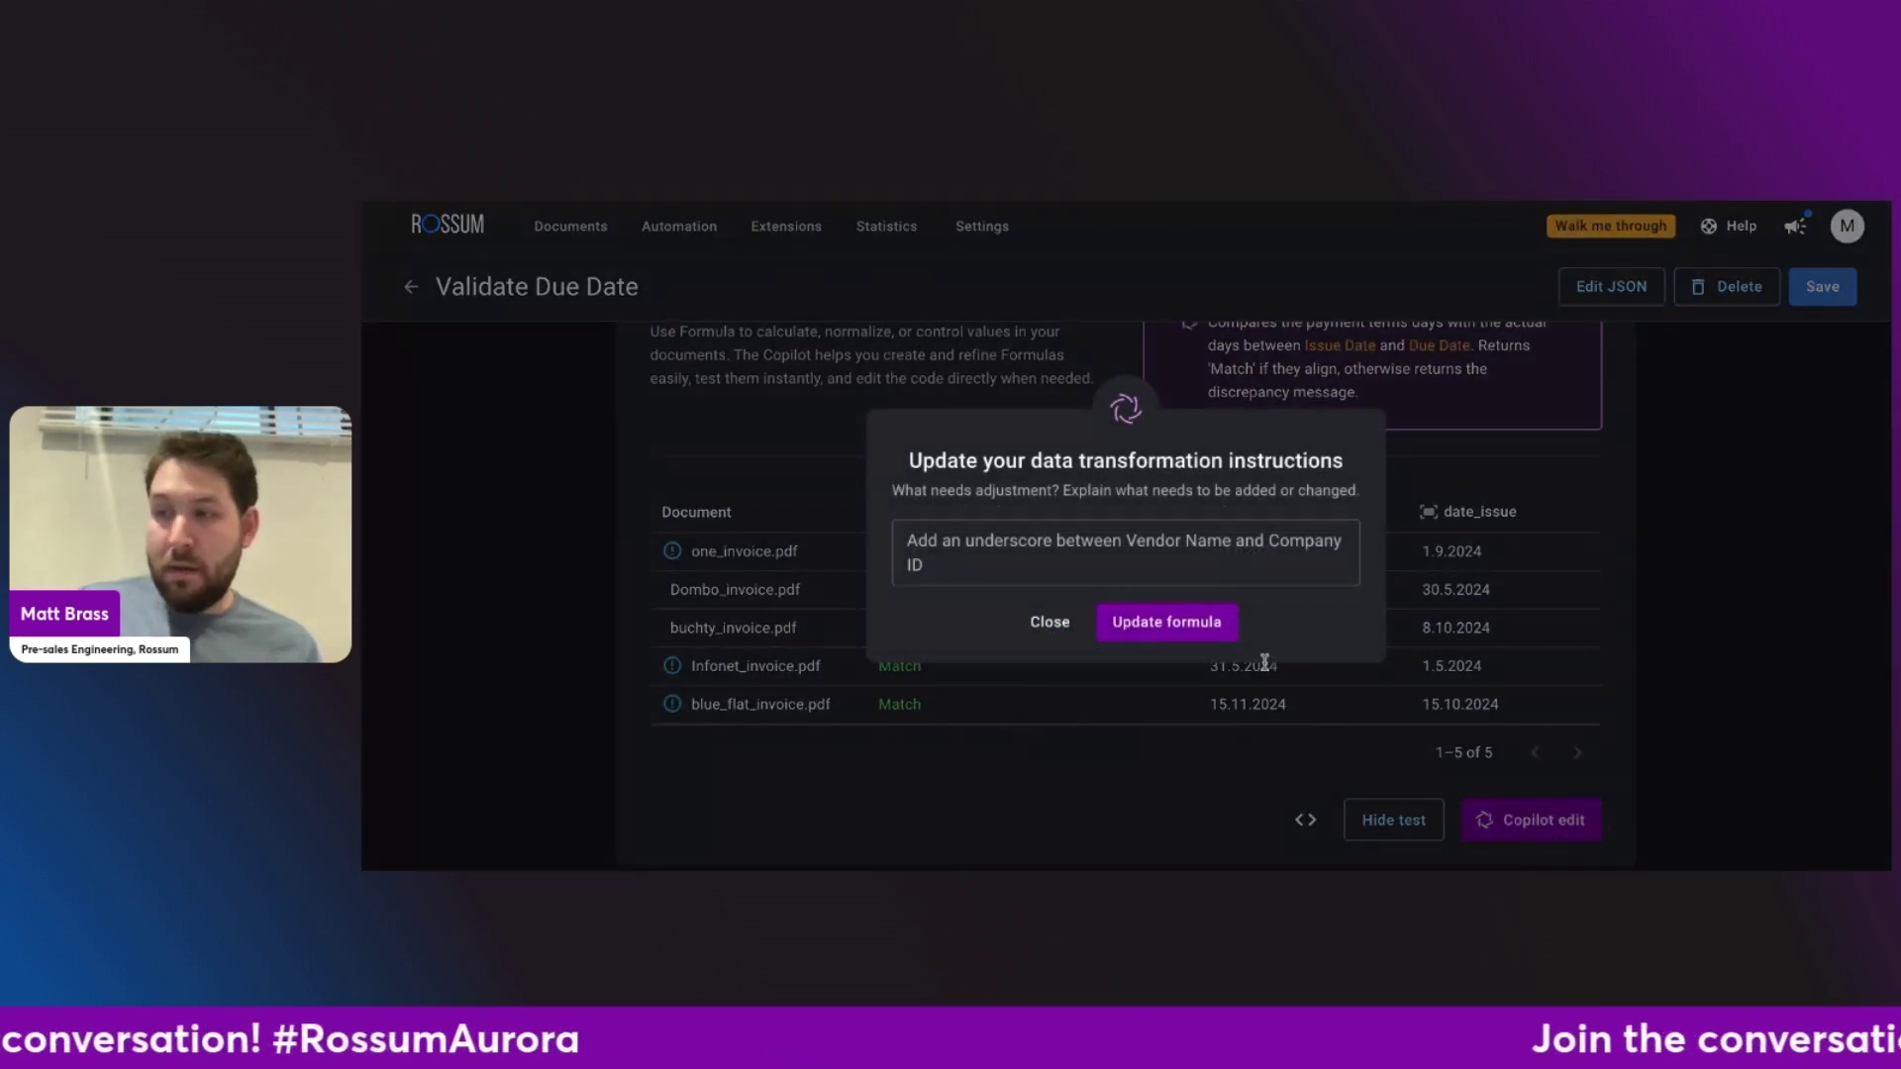
{"action": "left_click", "coordinate": [1224, 563]}
{"action": "type", "text": "Ignore if terms are missing or if there is a date instead of number of days in the terms"}
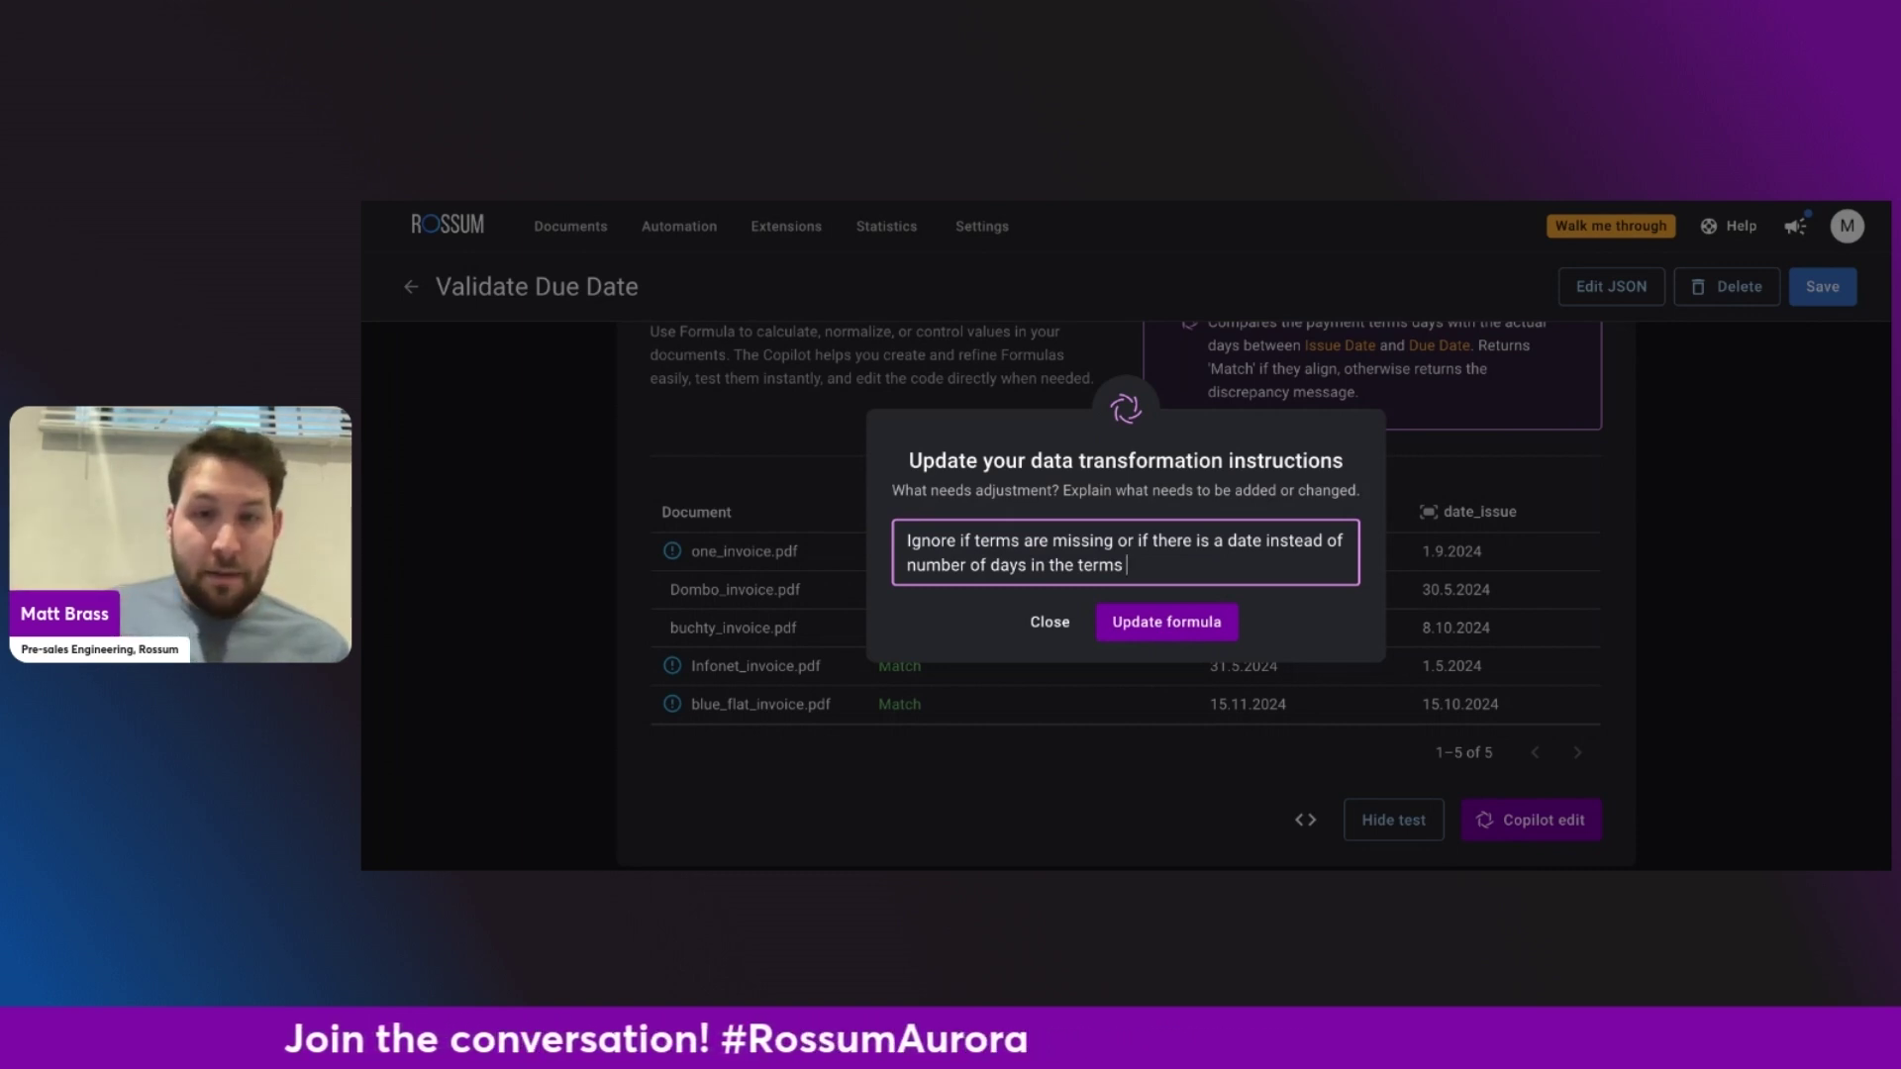
{"action": "left_click", "coordinate": [1182, 624]}
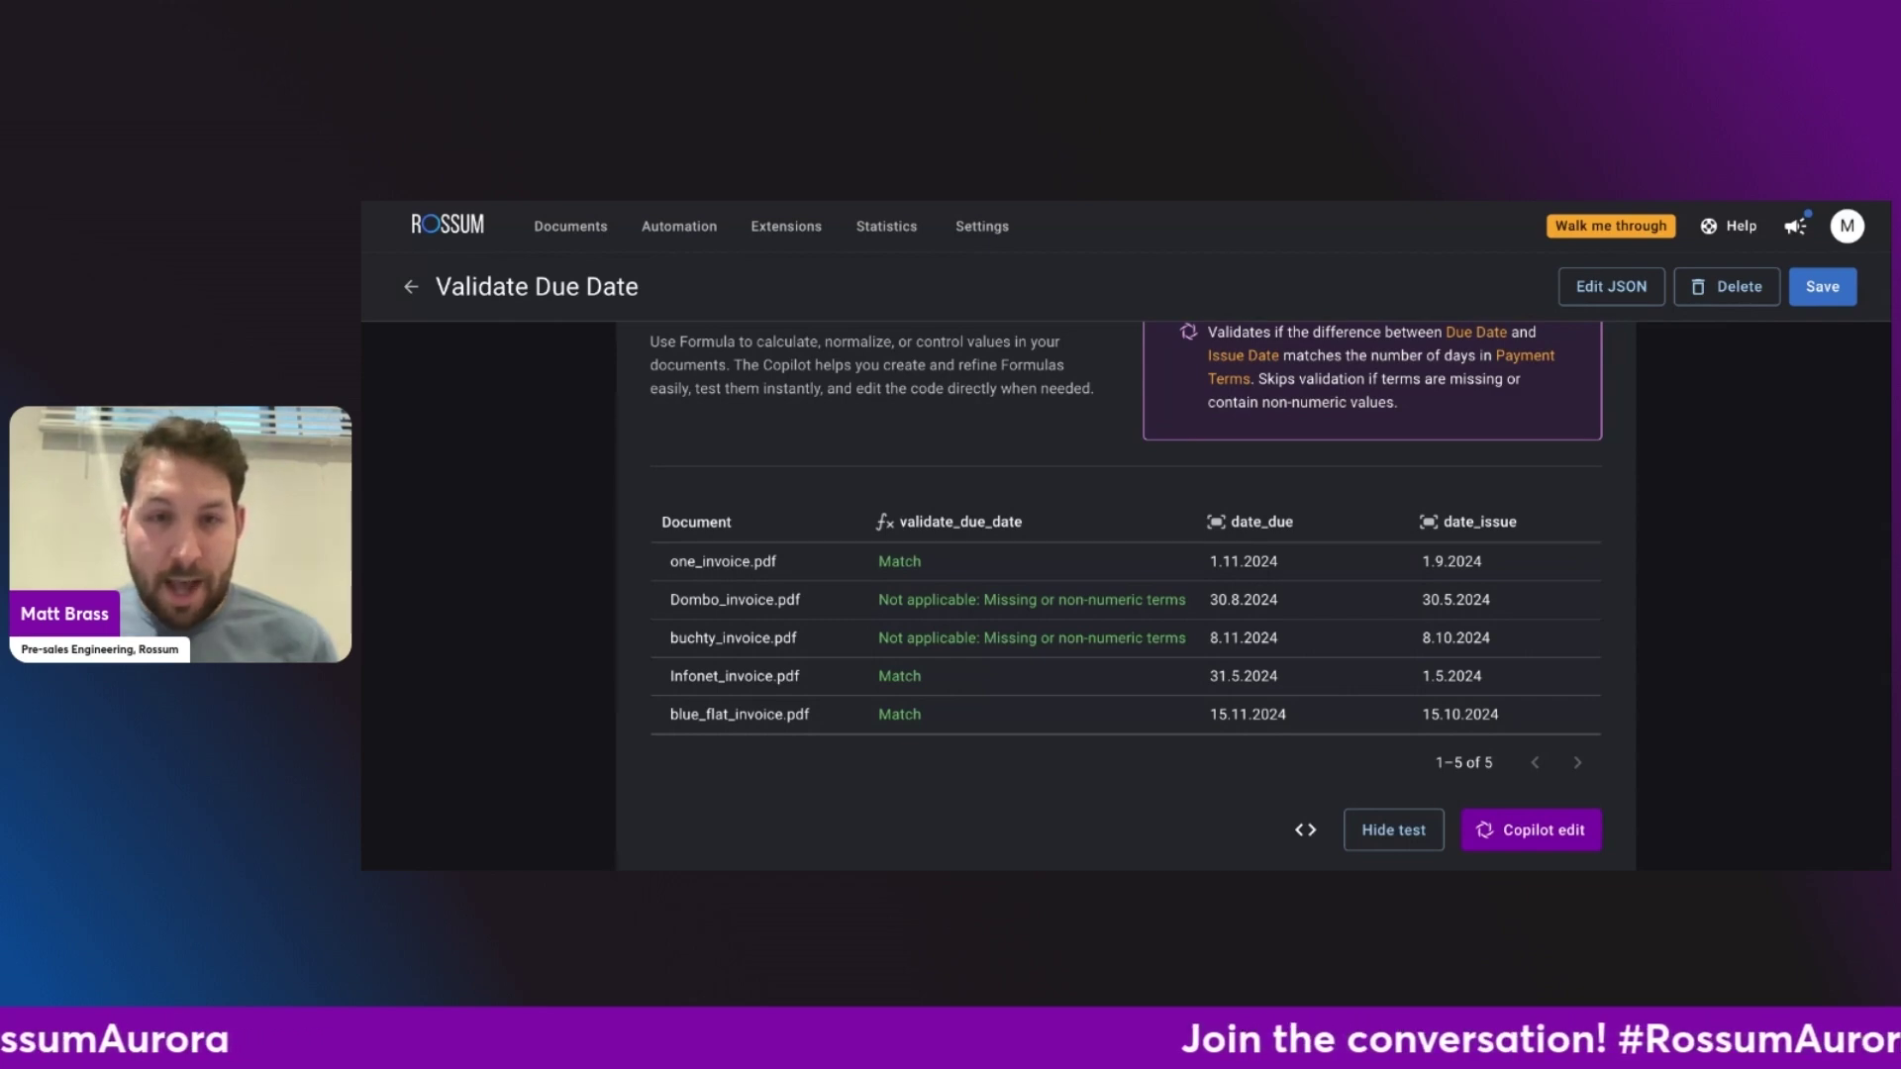
Review the updated formula description, save the Validate Due Date field and return to the transformation and validation fields in the list.
{"action": "scroll", "coordinate": [1126, 594], "scroll_direction": "up", "scroll_amount": 2}
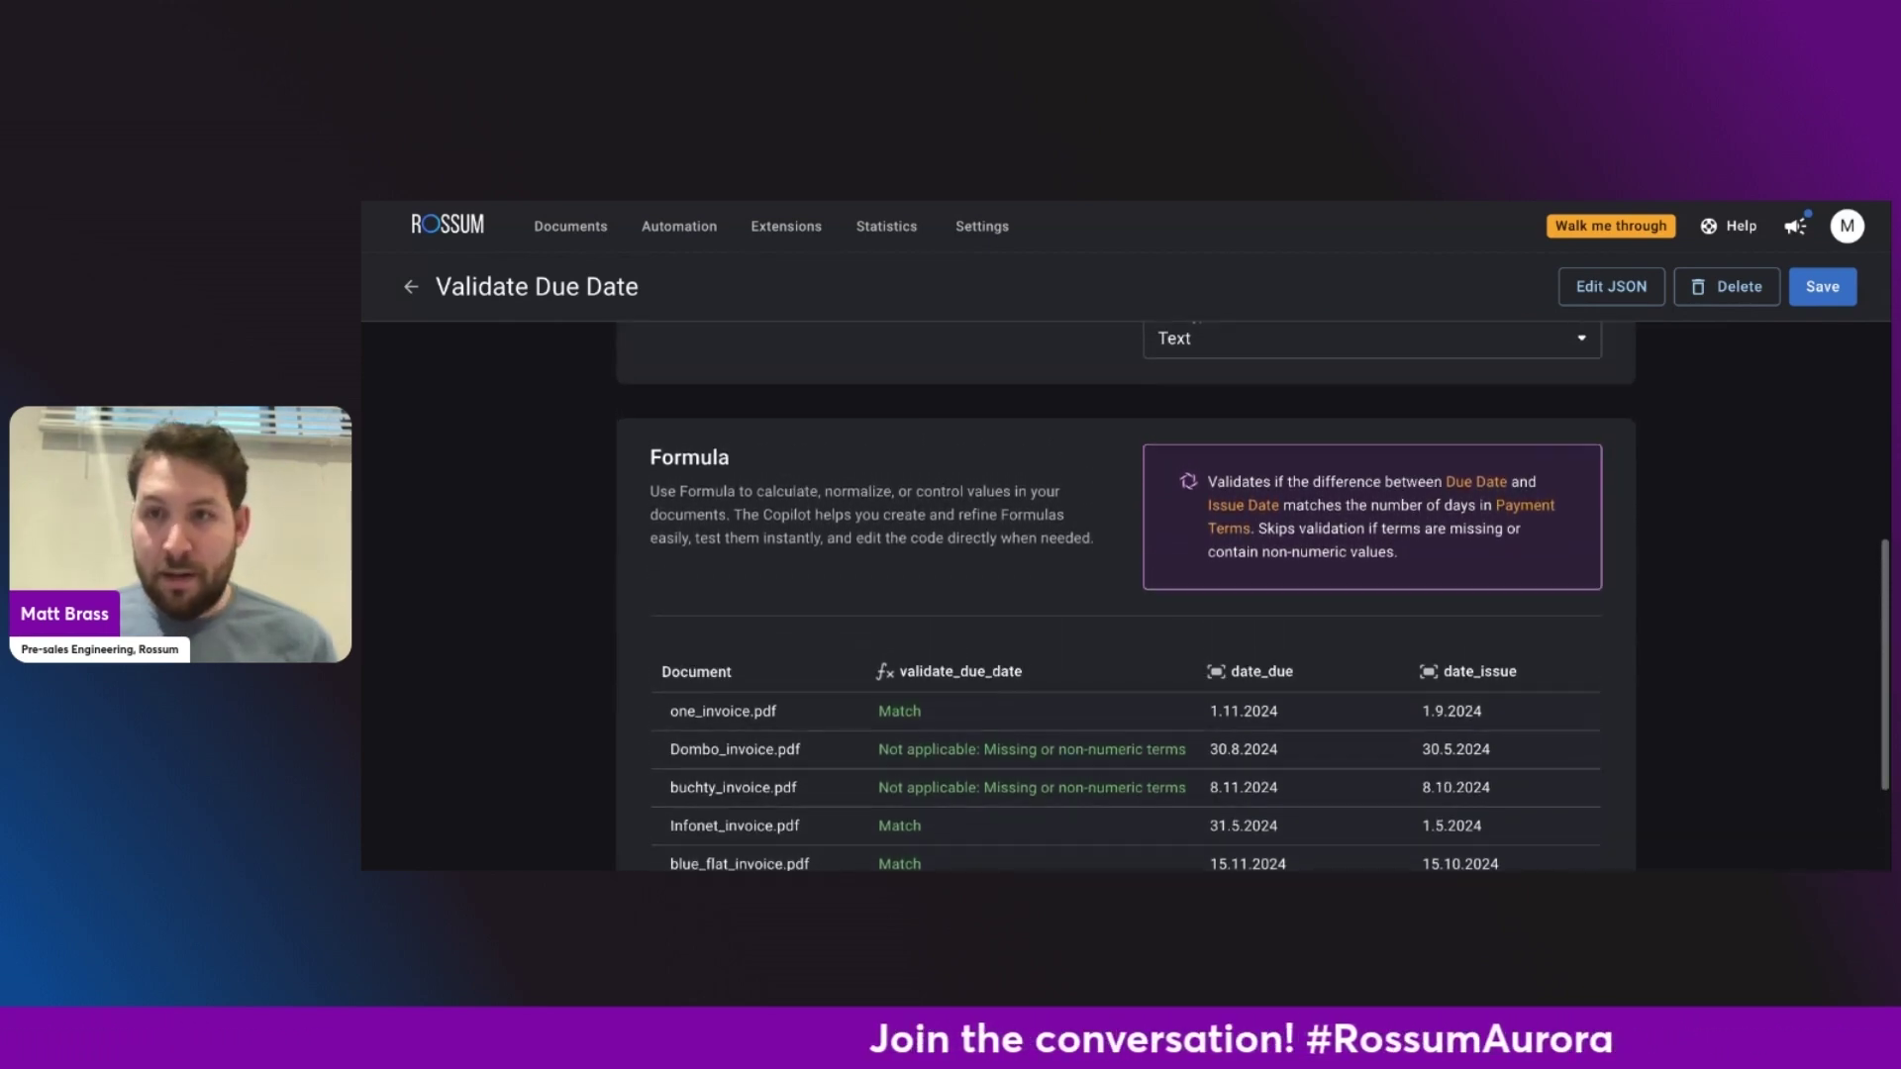
{"action": "scroll", "coordinate": [1126, 594], "scroll_direction": "up", "scroll_amount": 8}
{"action": "left_click", "coordinate": [1822, 316]}
{"action": "left_click", "coordinate": [411, 285]}
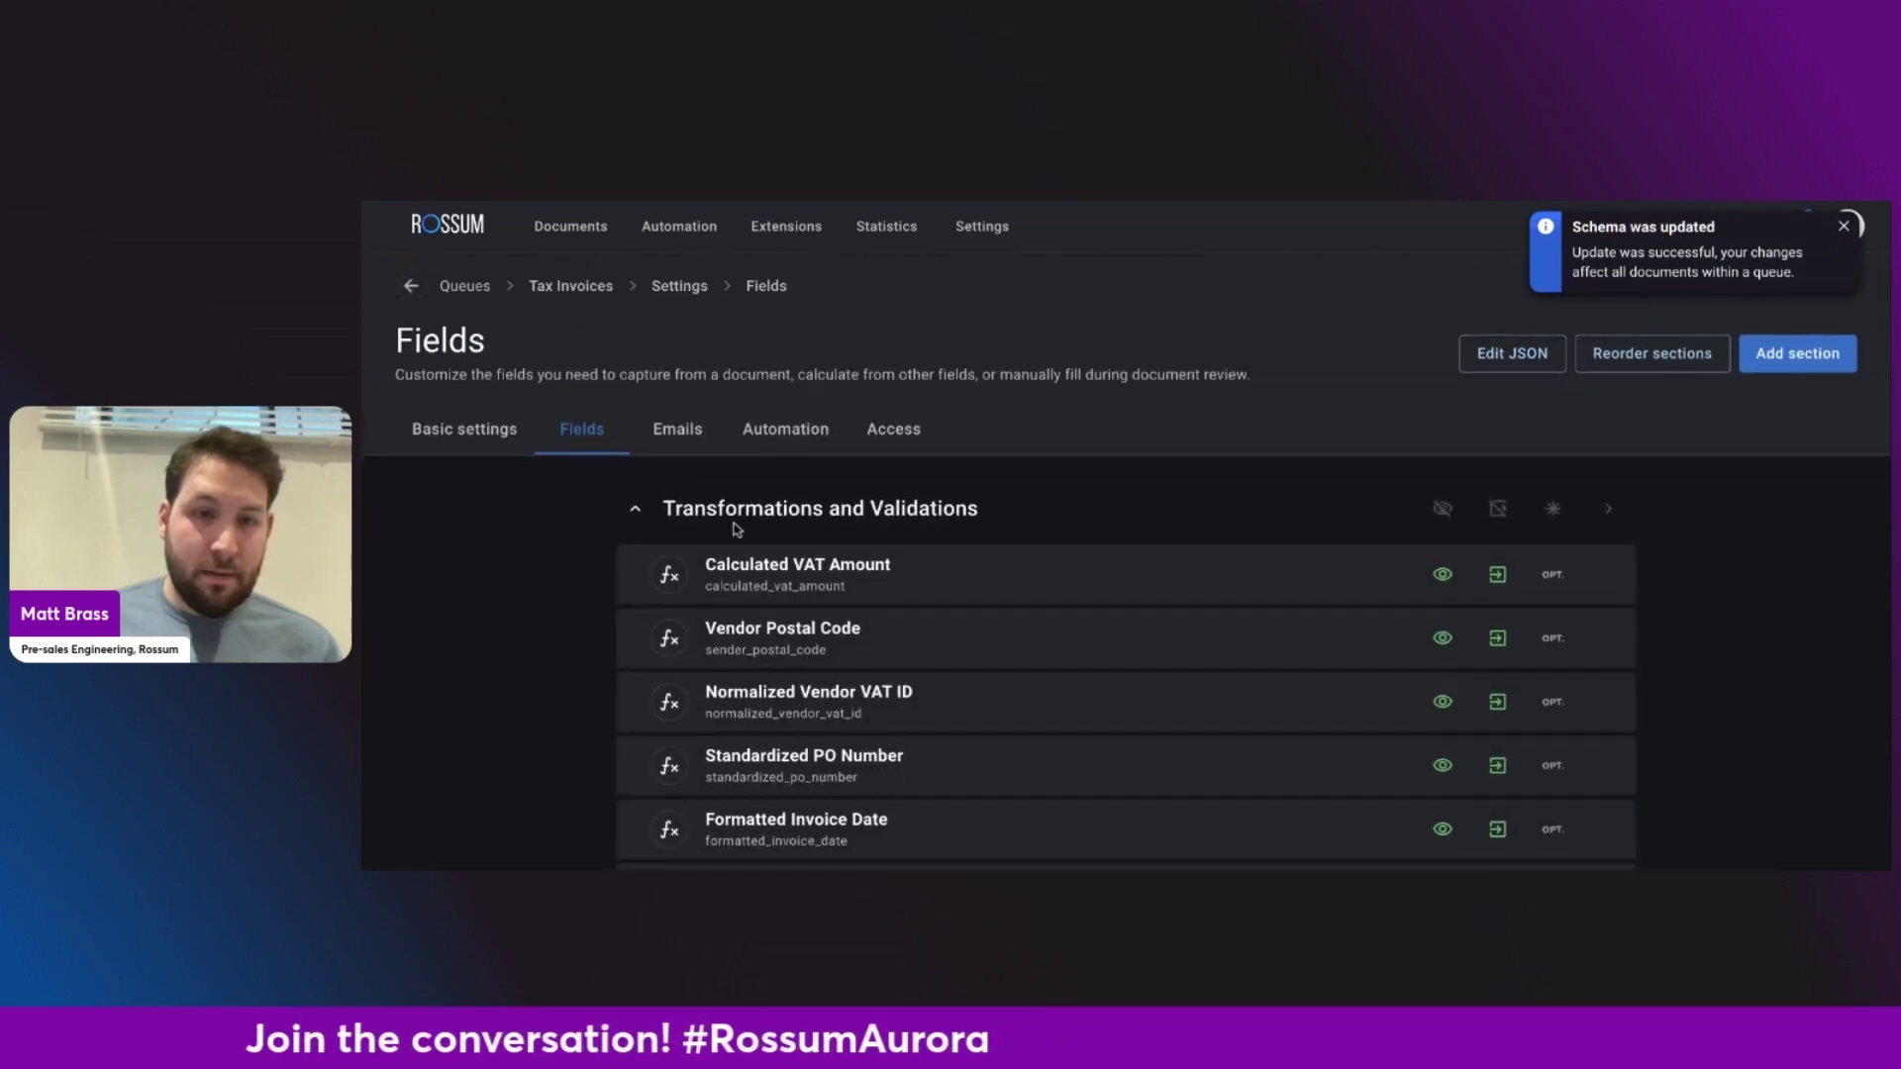
{"action": "scroll", "coordinate": [895, 759], "scroll_direction": "down", "scroll_amount": 5}
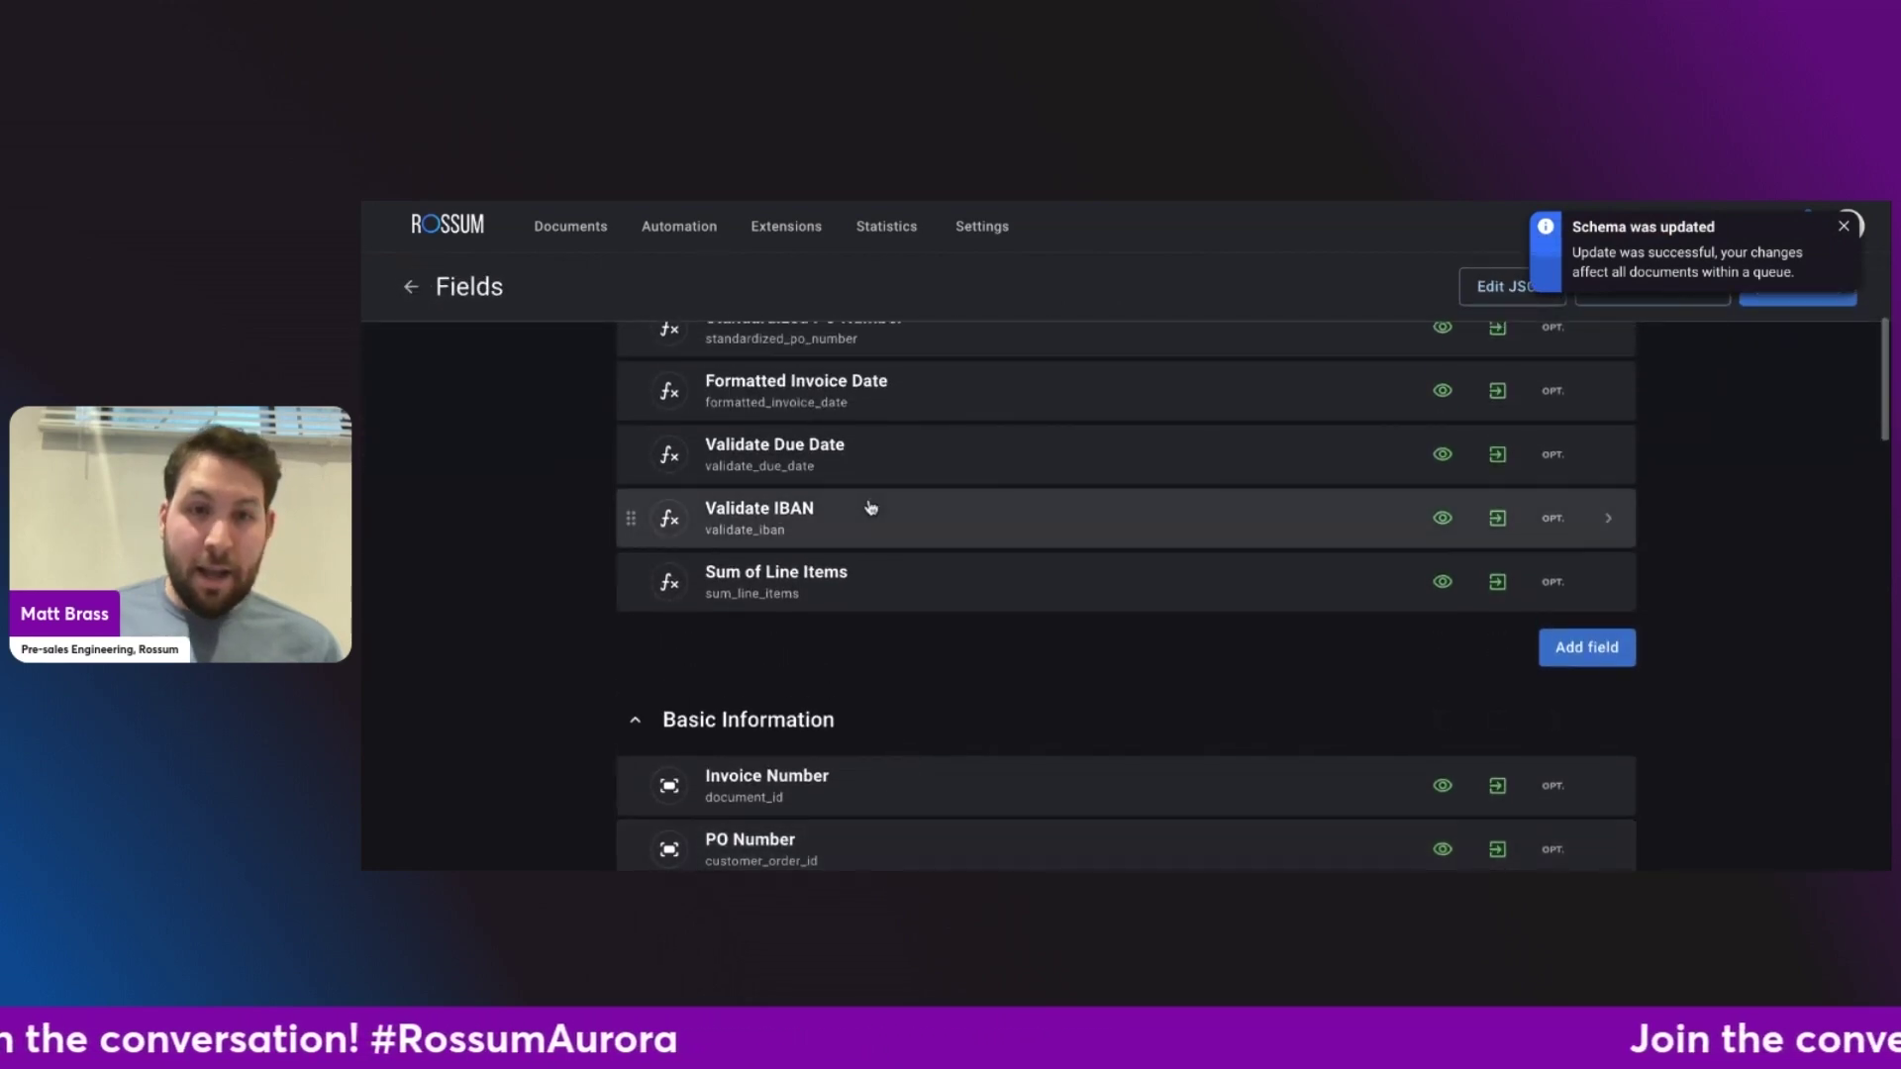
Generate the Validate IBAN formula with Copilot using the instruction "Normalise and validate the iban has correct structure".
{"action": "left_click", "coordinate": [872, 506]}
{"action": "scroll", "coordinate": [1422, 665], "scroll_direction": "down", "scroll_amount": 5}
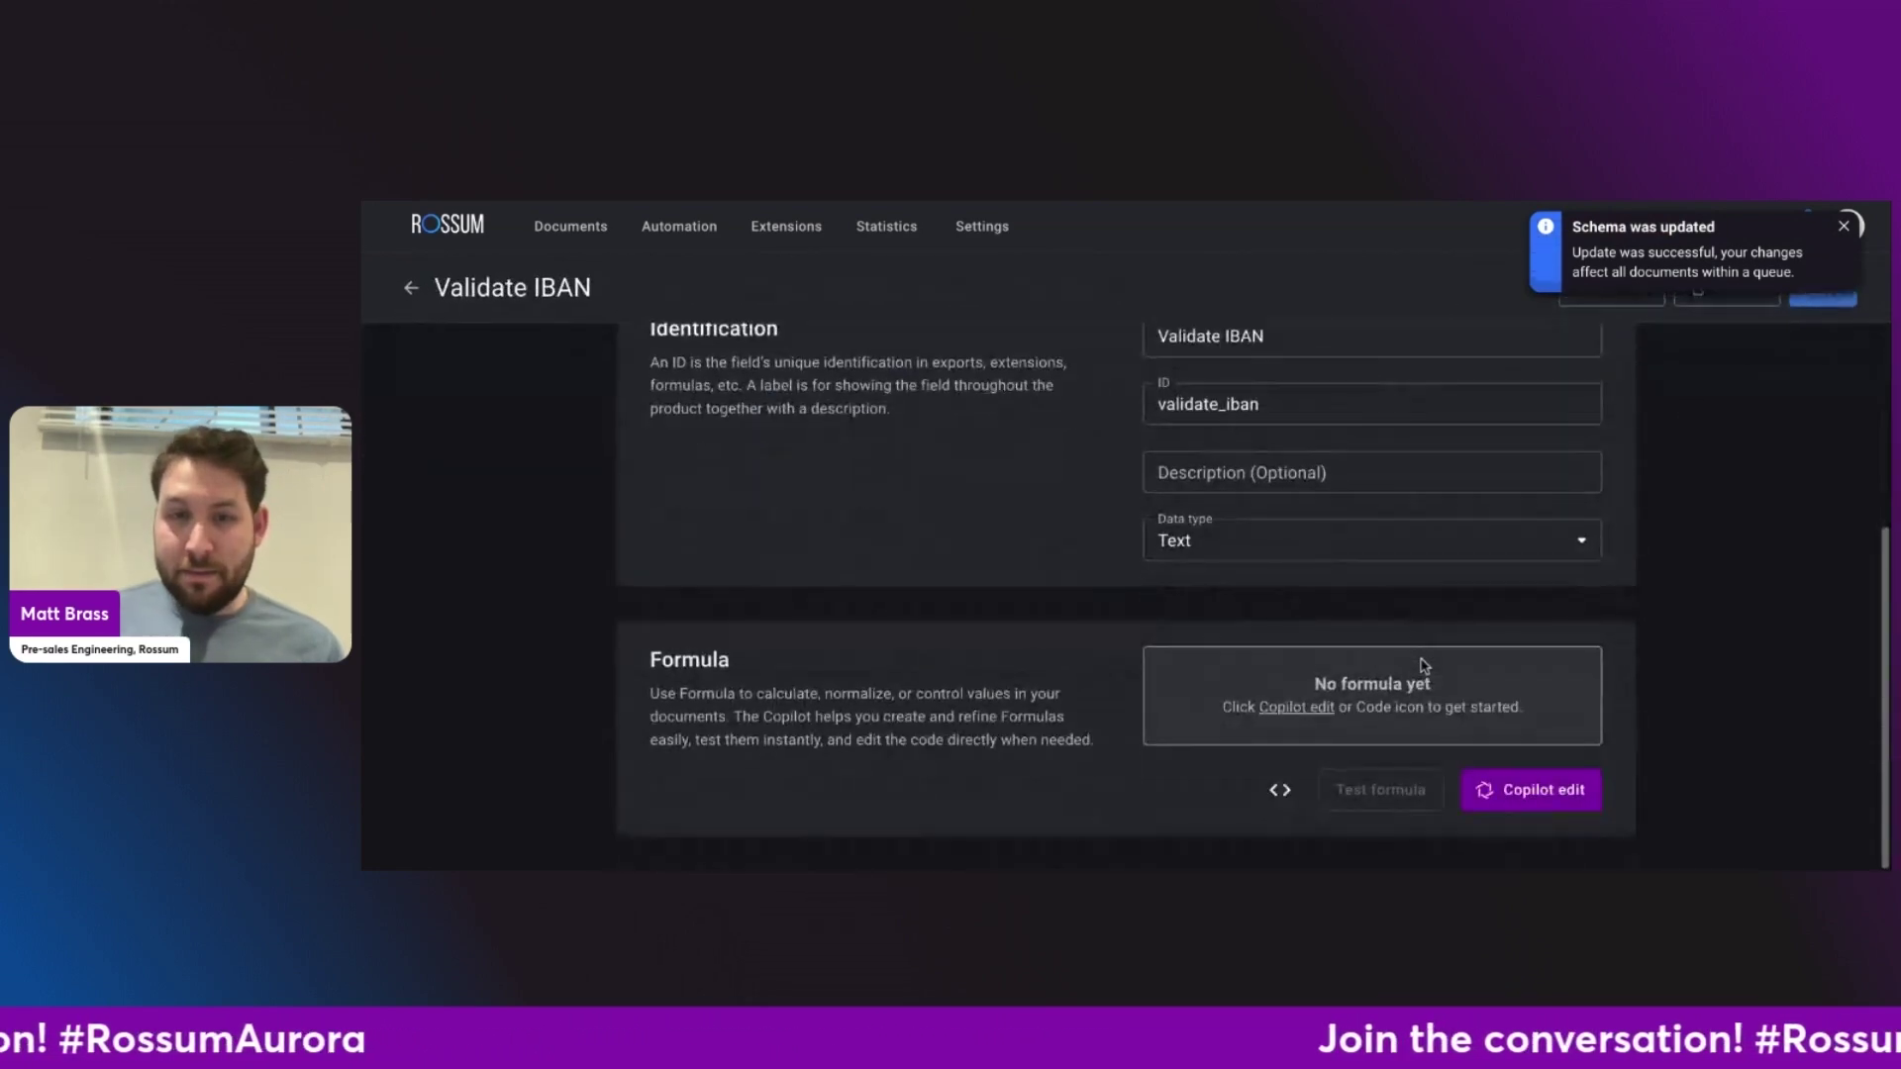
{"action": "left_click", "coordinate": [1566, 791]}
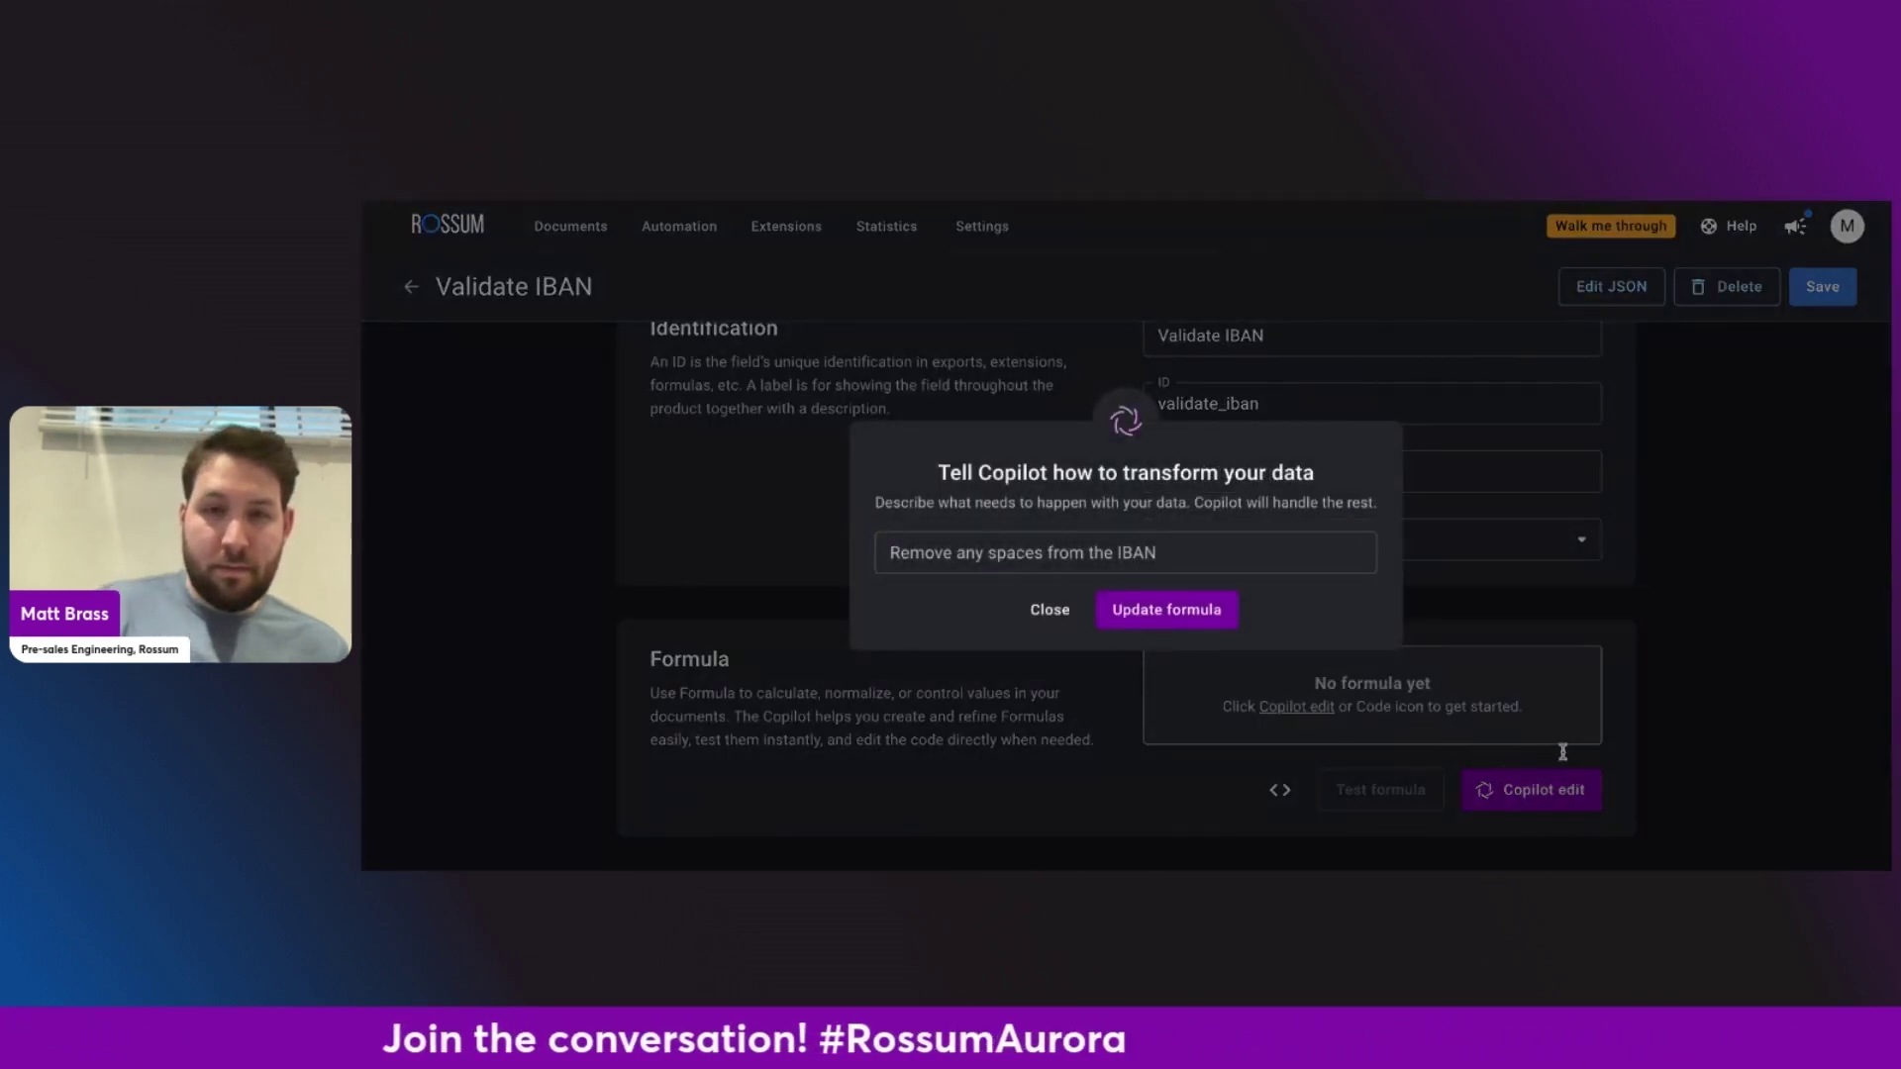
{"action": "key", "text": "ctrl+a"}
{"action": "key", "text": "BackSpace"}
{"action": "type", "text": "Convert the BIC/SWIFT code to uppercase"}
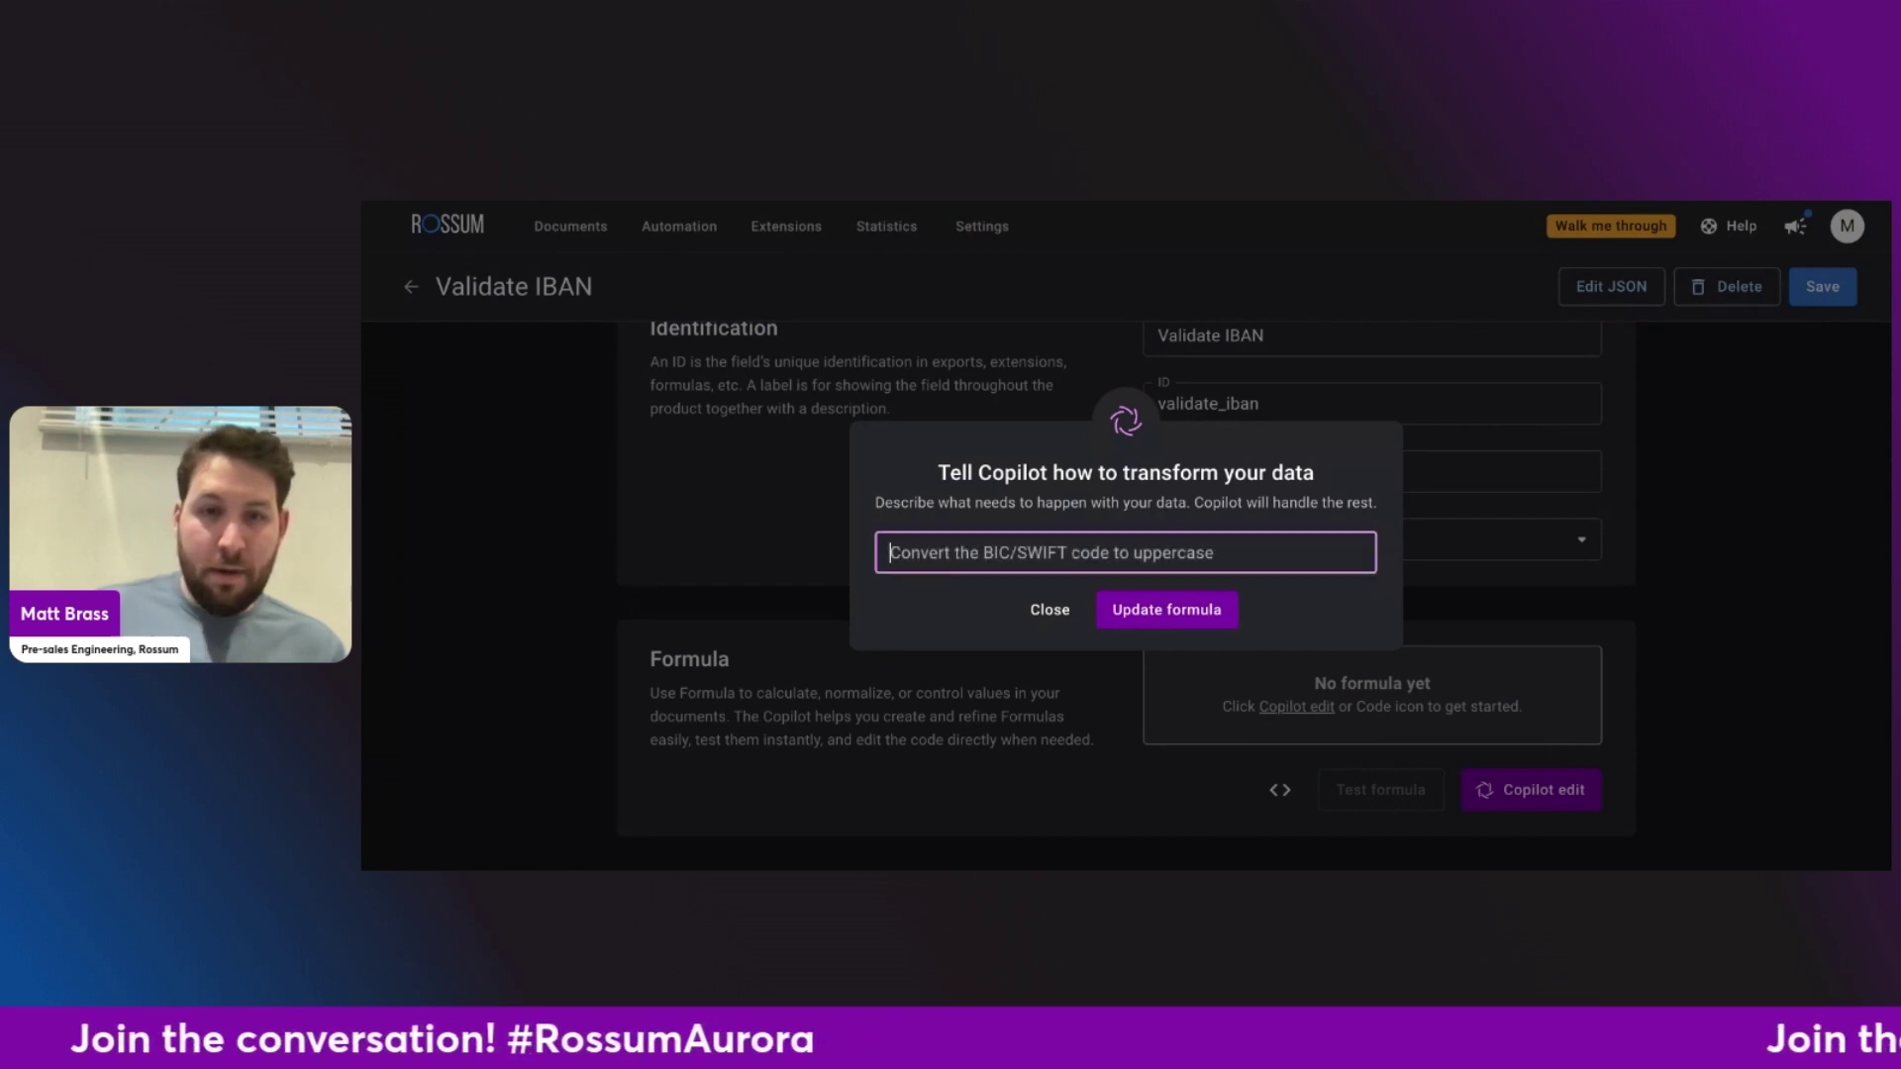
{"action": "key", "text": "ctrl+a"}
{"action": "type", "text": "Normalise and validate the iban has correct structure"}
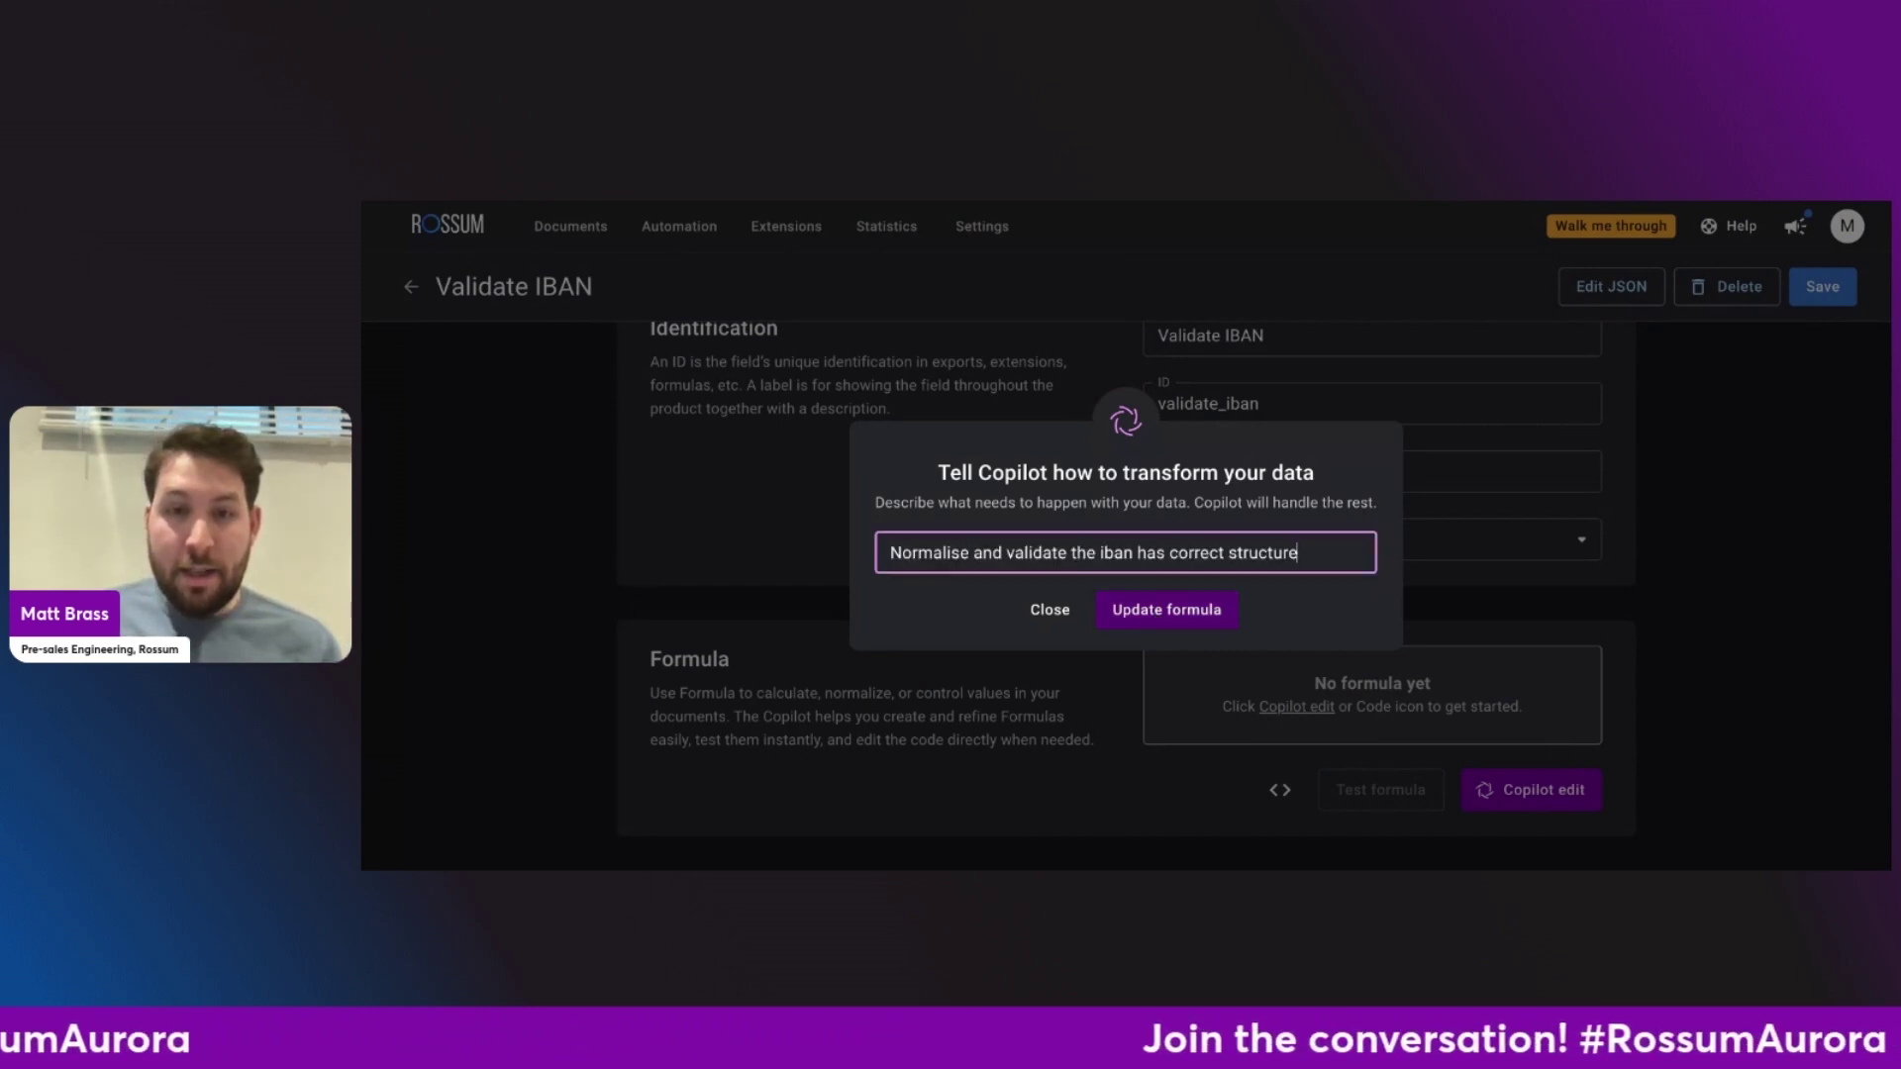
{"action": "left_click", "coordinate": [1166, 609]}
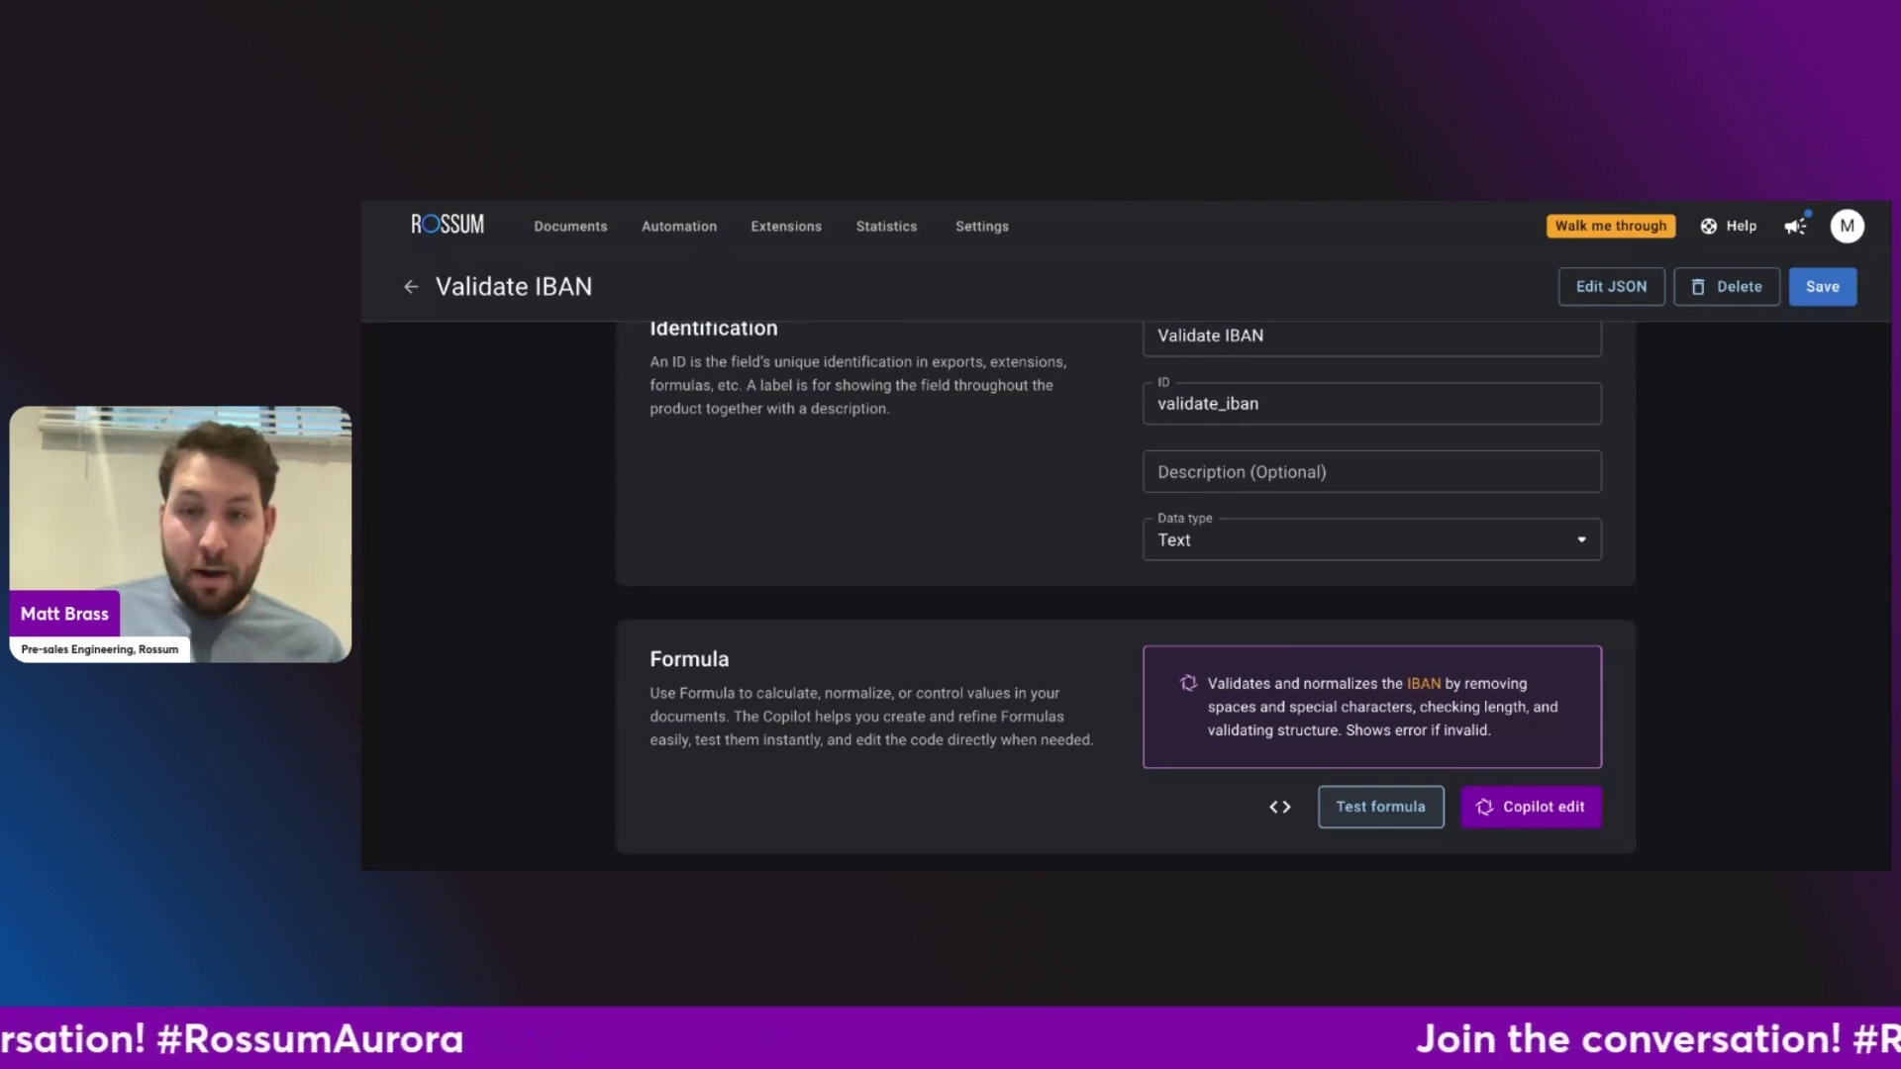
Test the Validate IBAN formula on the sample invoices and compare the normalized values with the captured IBANs.
{"action": "left_click", "coordinate": [1380, 806]}
{"action": "scroll", "coordinate": [1337, 738], "scroll_direction": "down", "scroll_amount": 3}
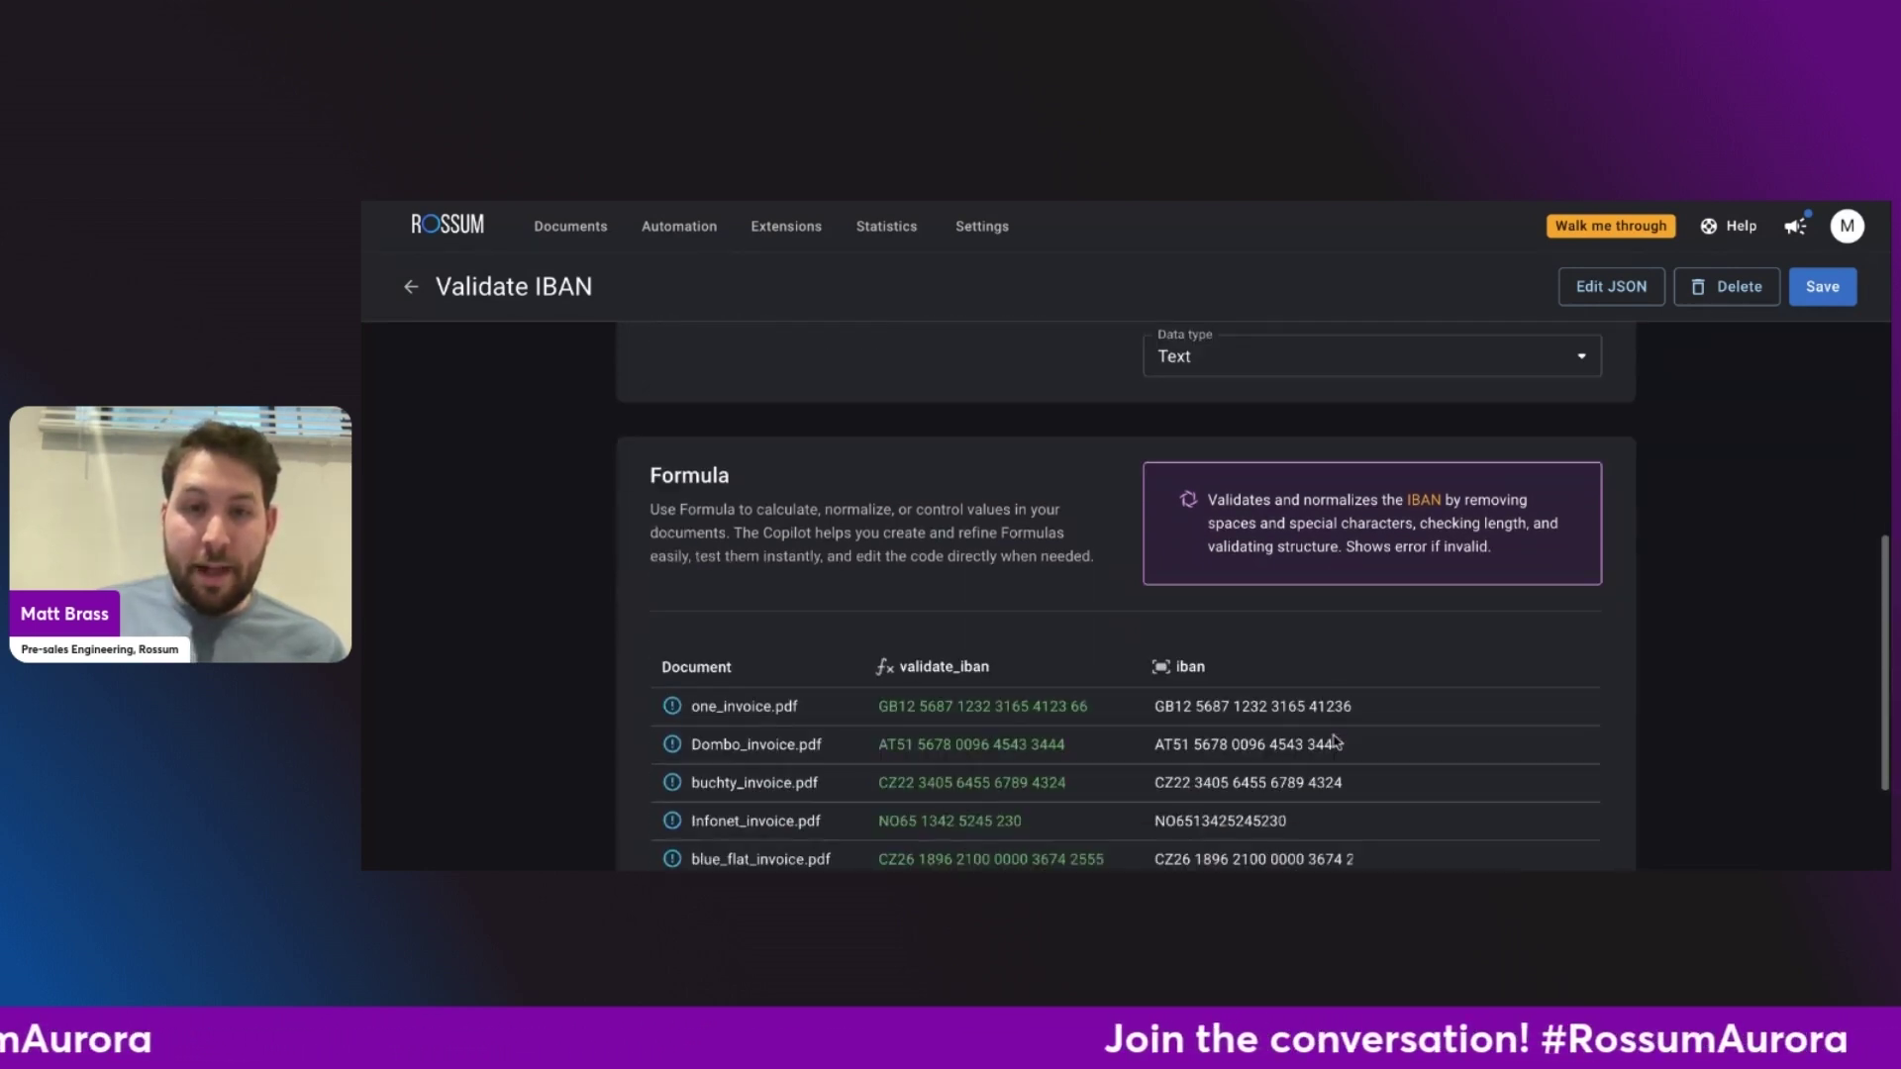
{"action": "scroll", "coordinate": [1082, 641], "scroll_direction": "down", "scroll_amount": 1}
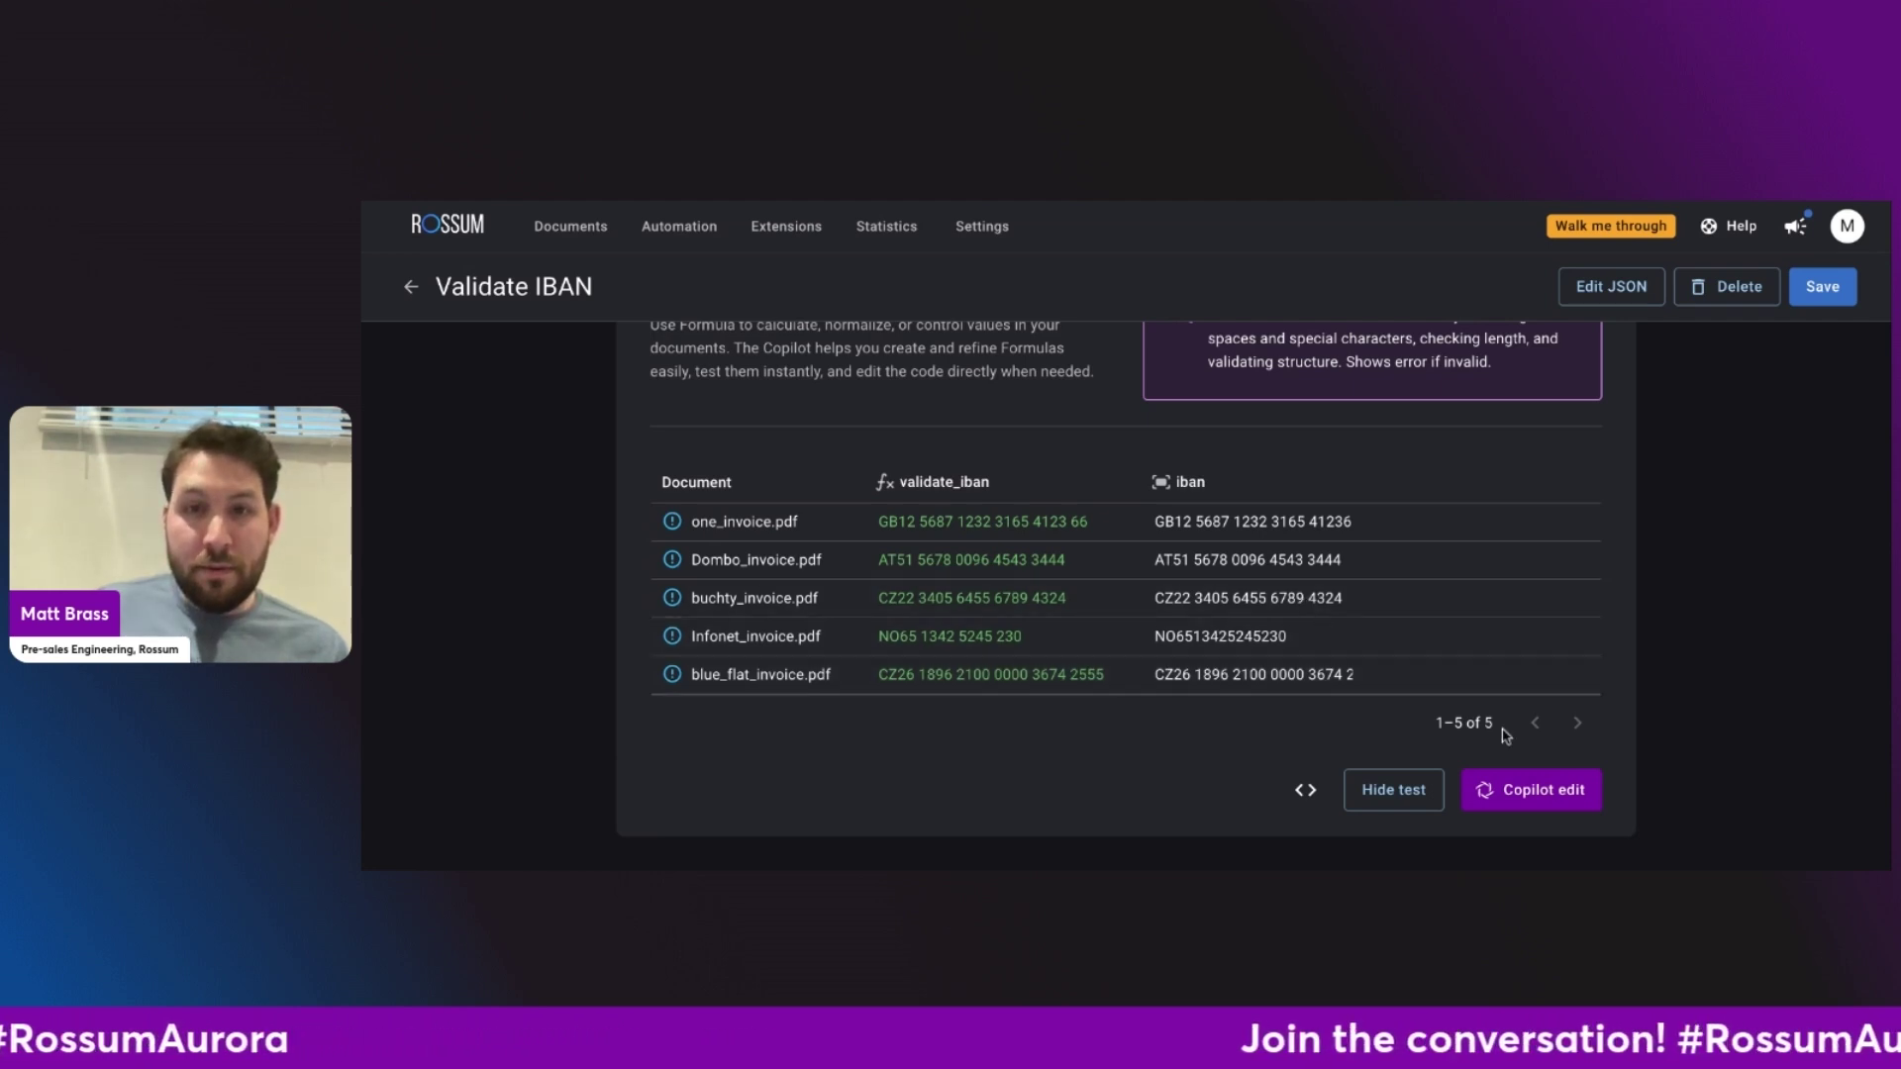
Refine the Validate IBAN formula with Copilot using "remove all spaces" and save the field.
{"action": "left_click", "coordinate": [1593, 801]}
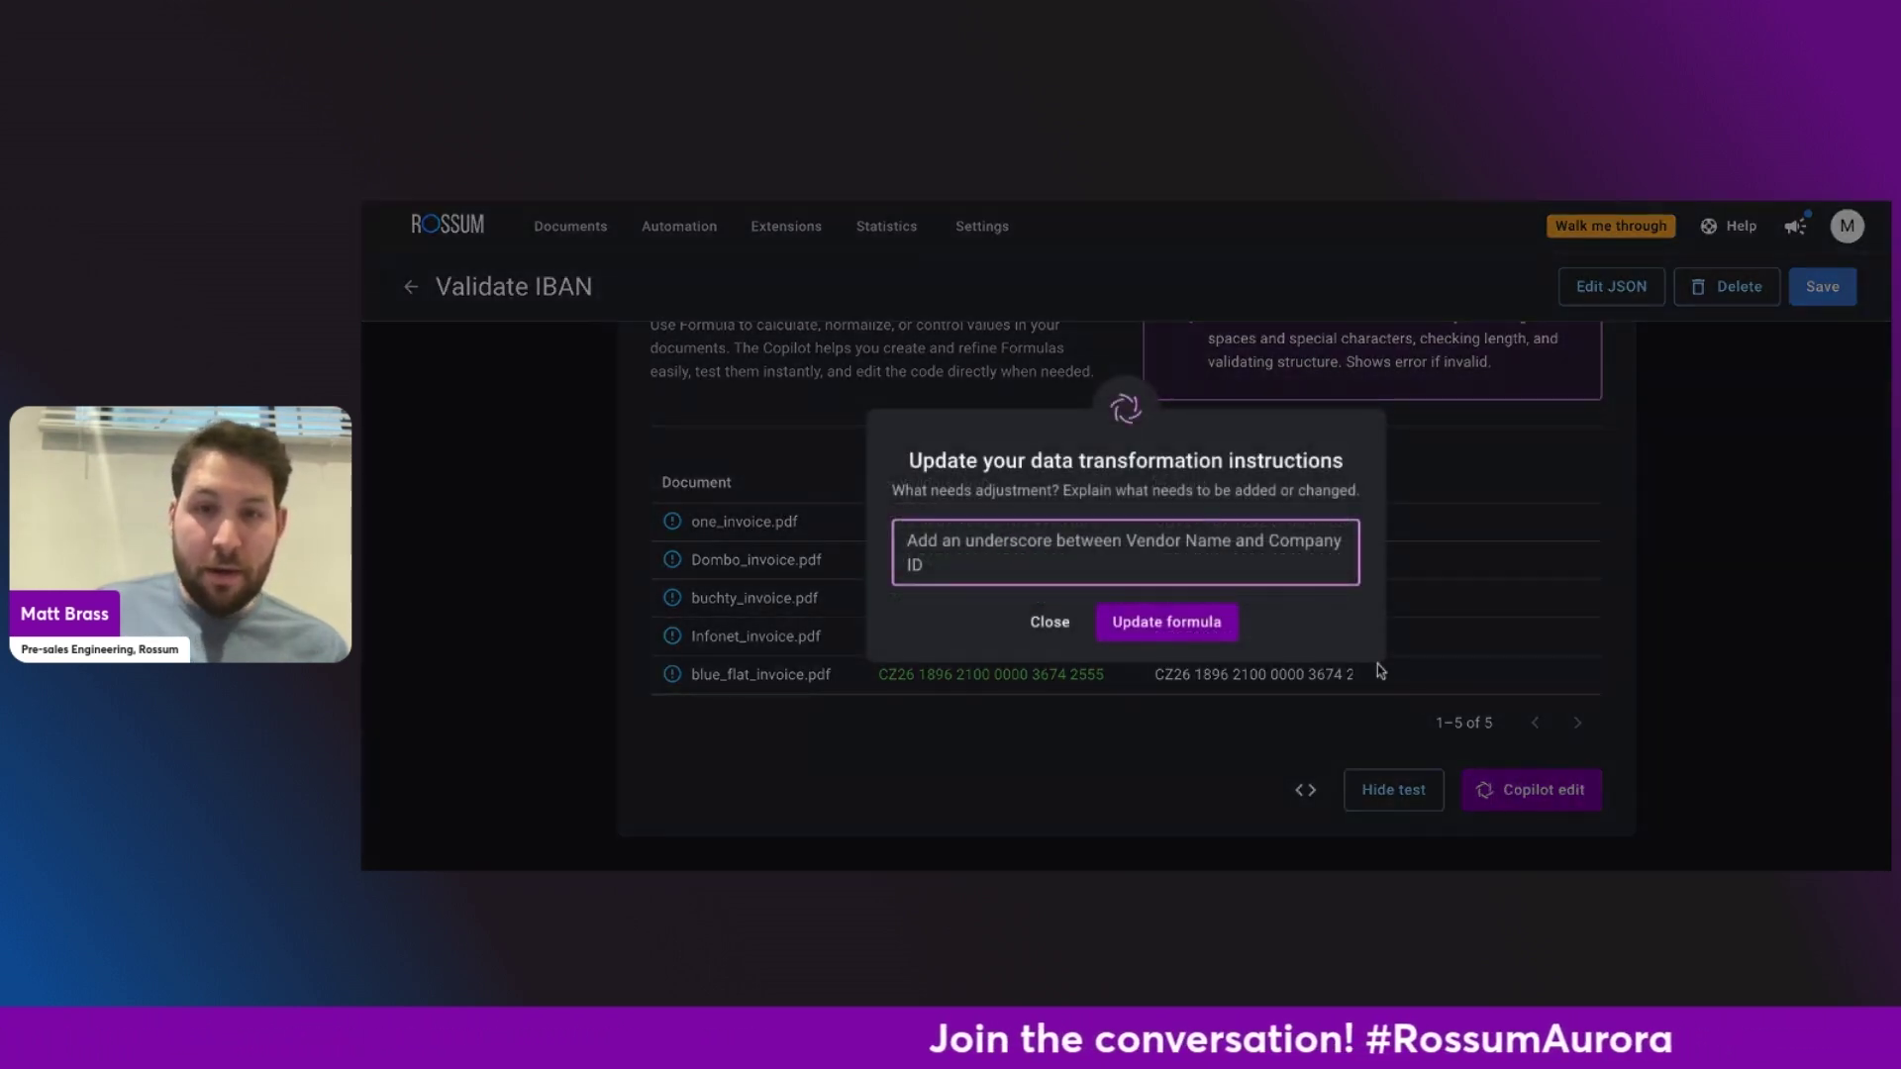
{"action": "key", "text": "ctrl+a"}
{"action": "type", "text": "remove all spaces"}
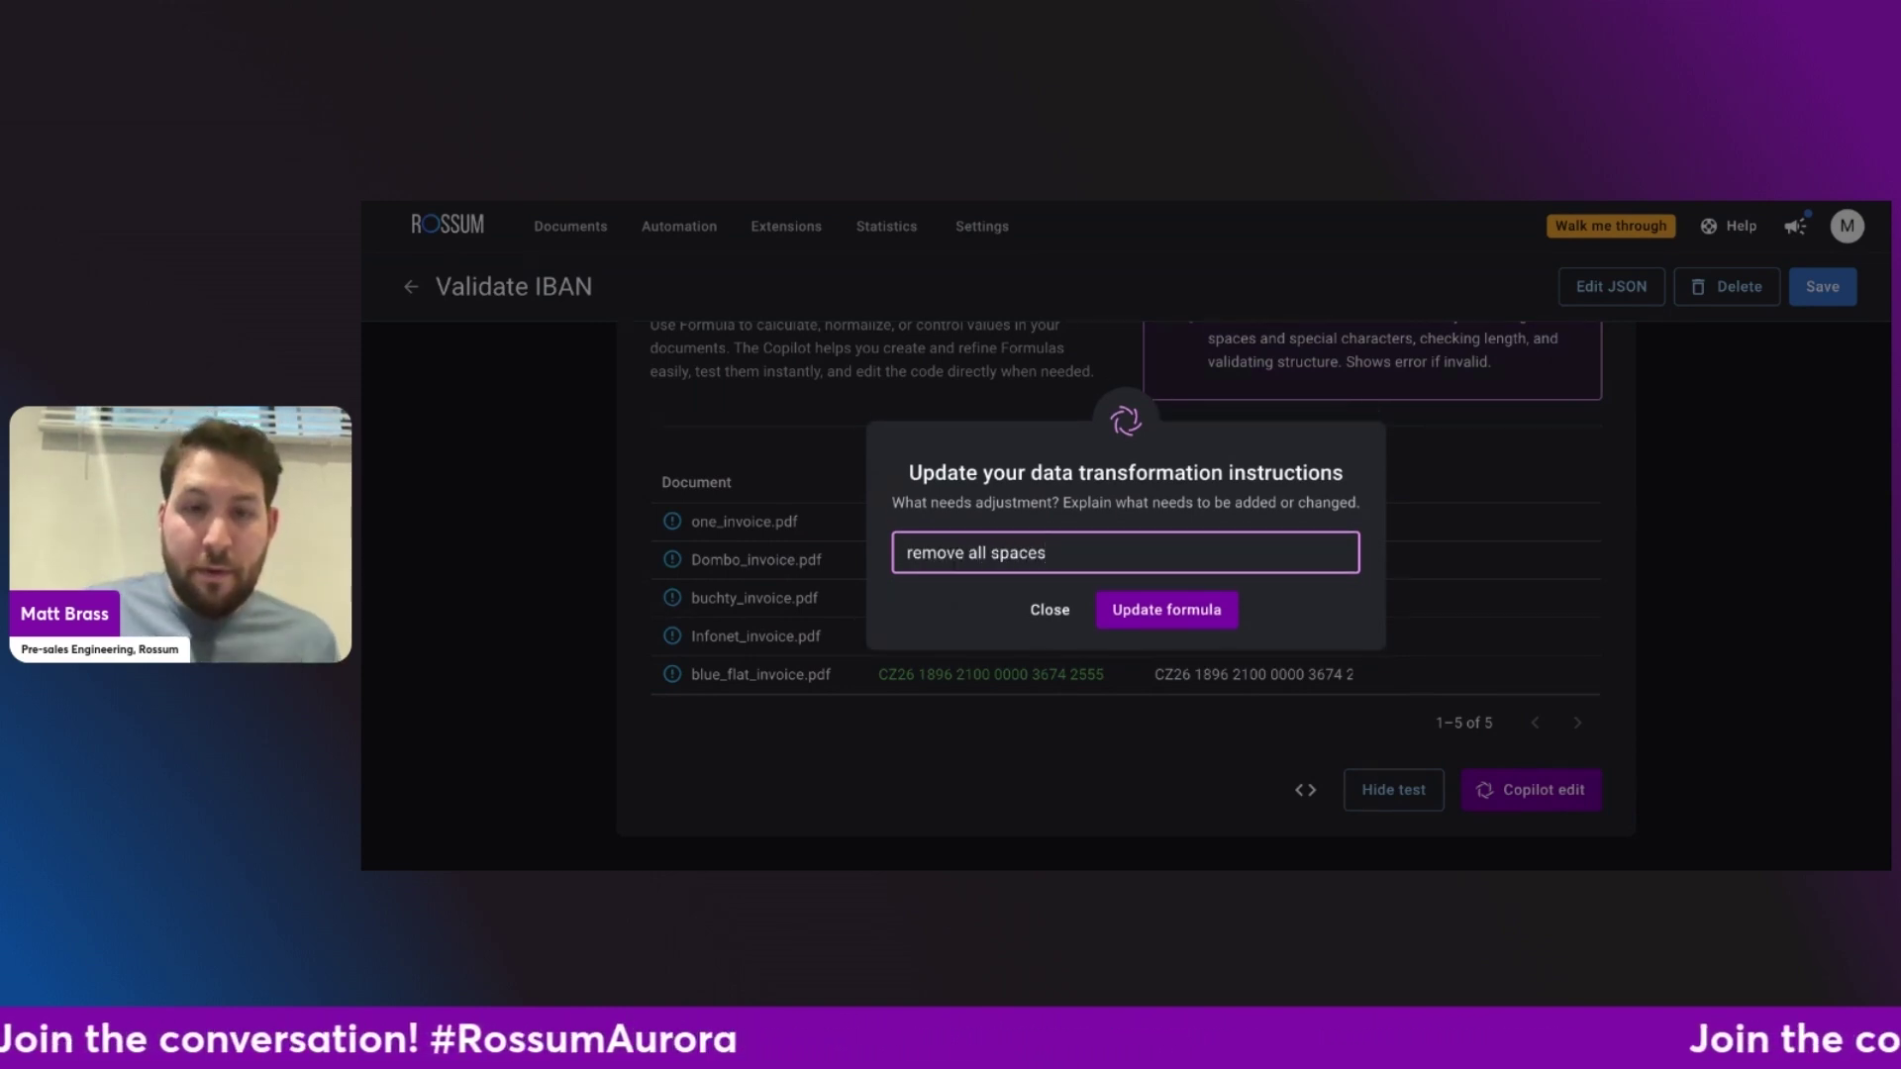
{"action": "left_click", "coordinate": [1163, 609]}
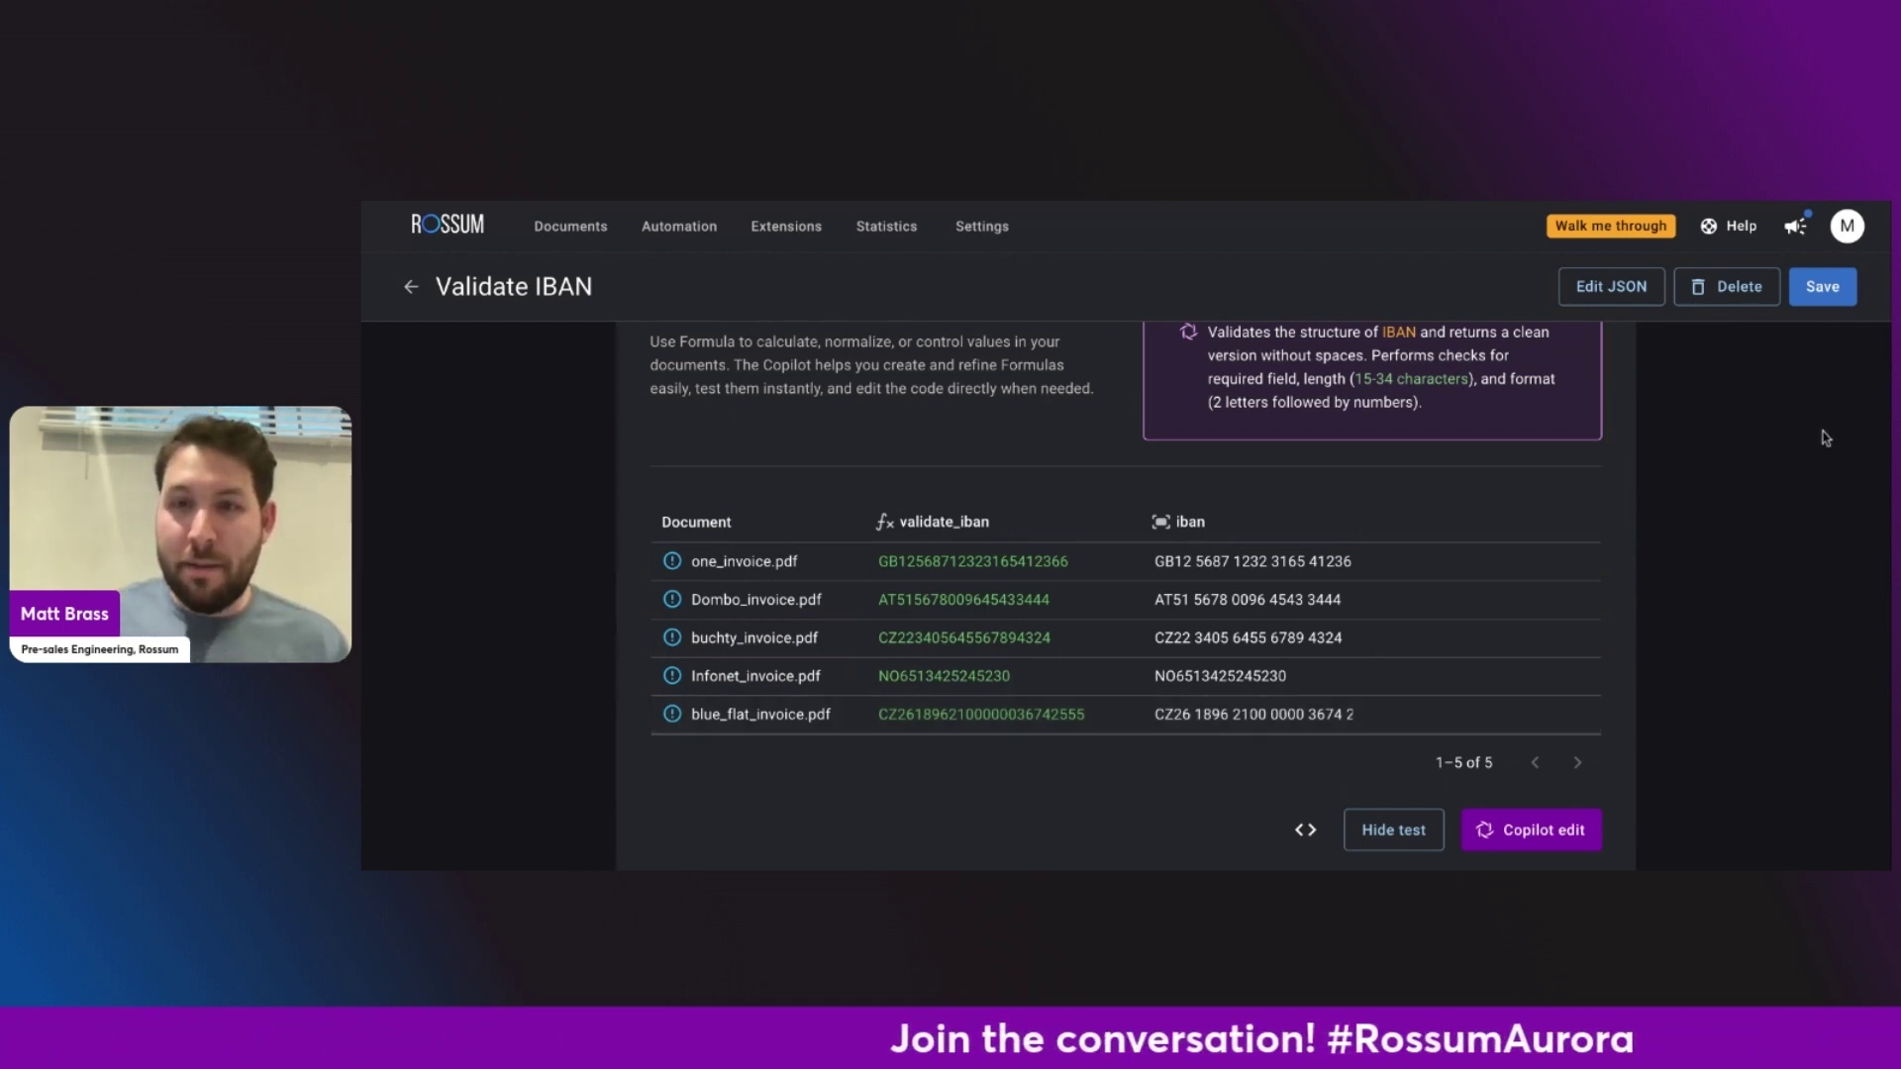
{"action": "left_click", "coordinate": [1814, 297]}
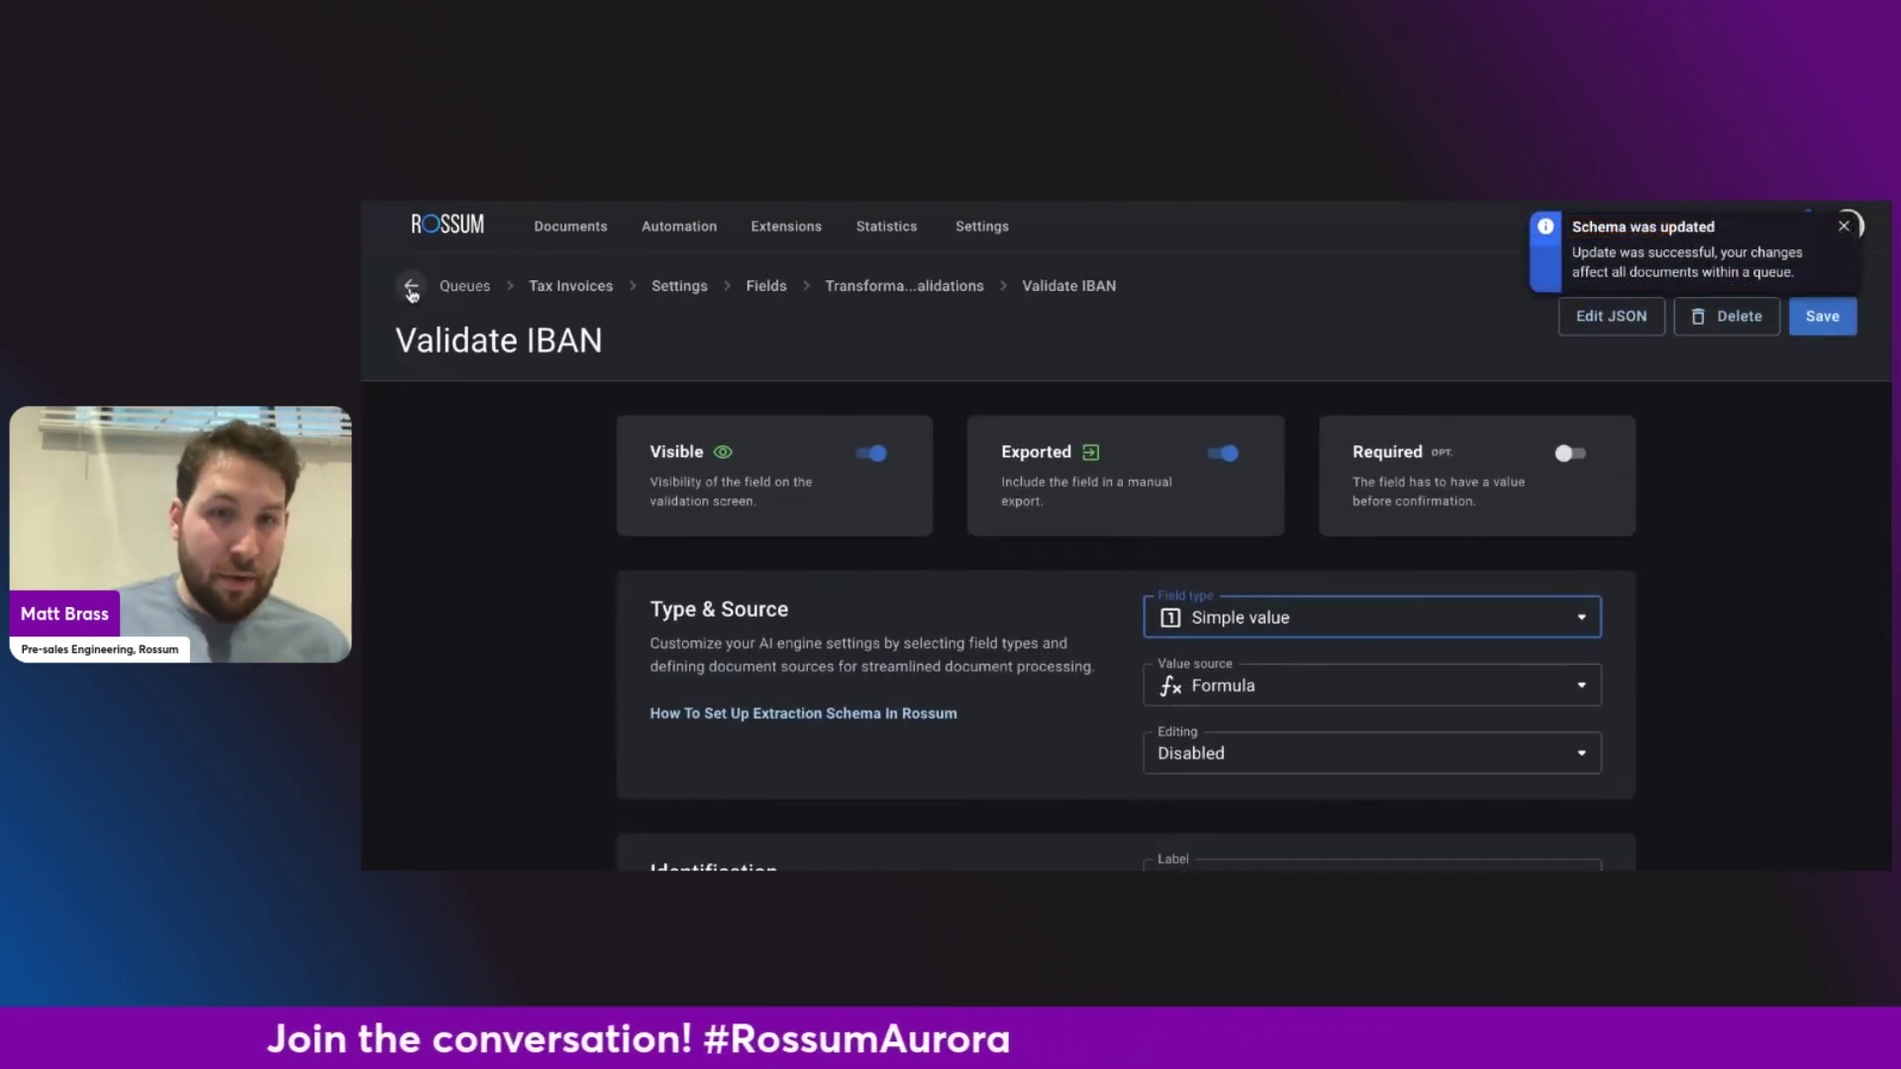
Generate the Sum of Line Items formula with Copilot to calculate the sum of line base amounts and compare it to invoice base amount.
{"action": "left_click", "coordinate": [411, 285]}
{"action": "scroll", "coordinate": [813, 654], "scroll_direction": "down", "scroll_amount": 3}
{"action": "scroll", "coordinate": [814, 654], "scroll_direction": "down", "scroll_amount": 1}
{"action": "left_click", "coordinate": [817, 651]}
{"action": "scroll", "coordinate": [1258, 725], "scroll_direction": "down", "scroll_amount": 7}
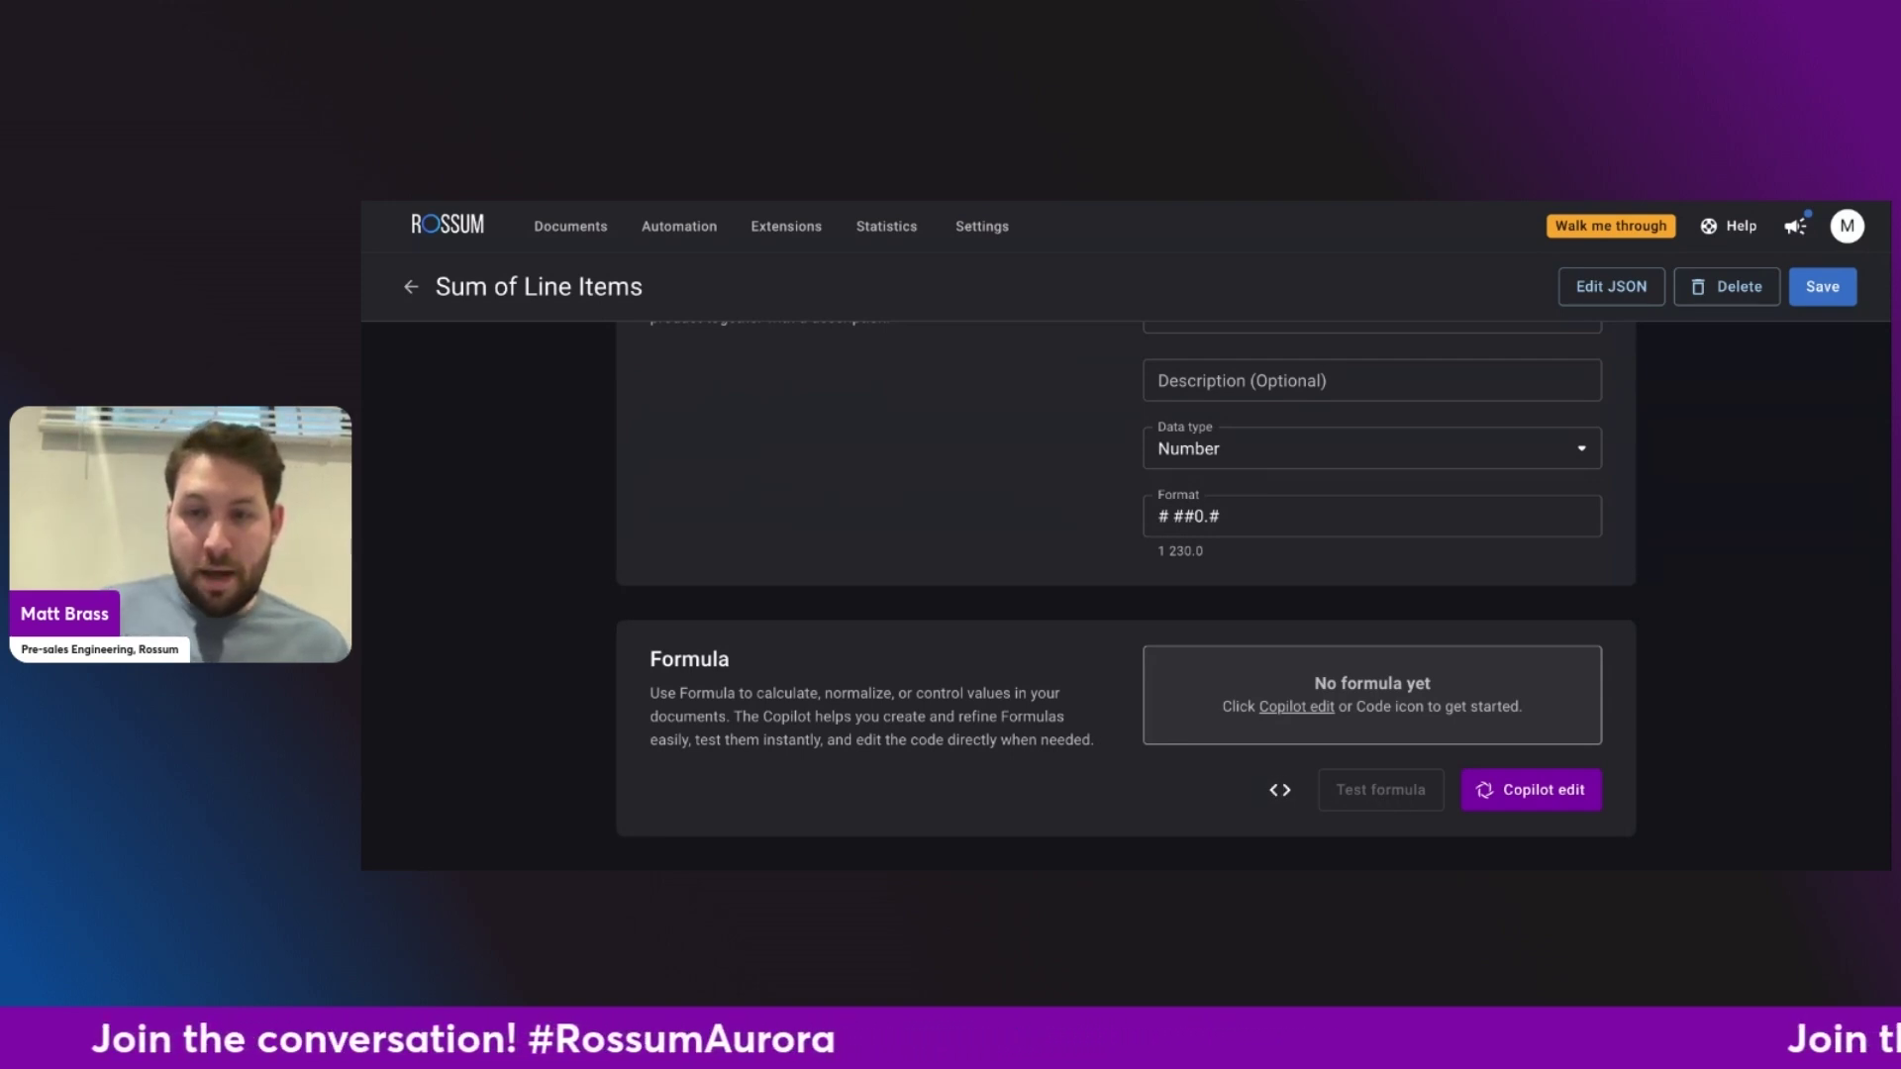
{"action": "left_click", "coordinate": [1531, 789]}
{"action": "type", "text": "calculate the sum of line base amounts and compare it to invoice base amount"}
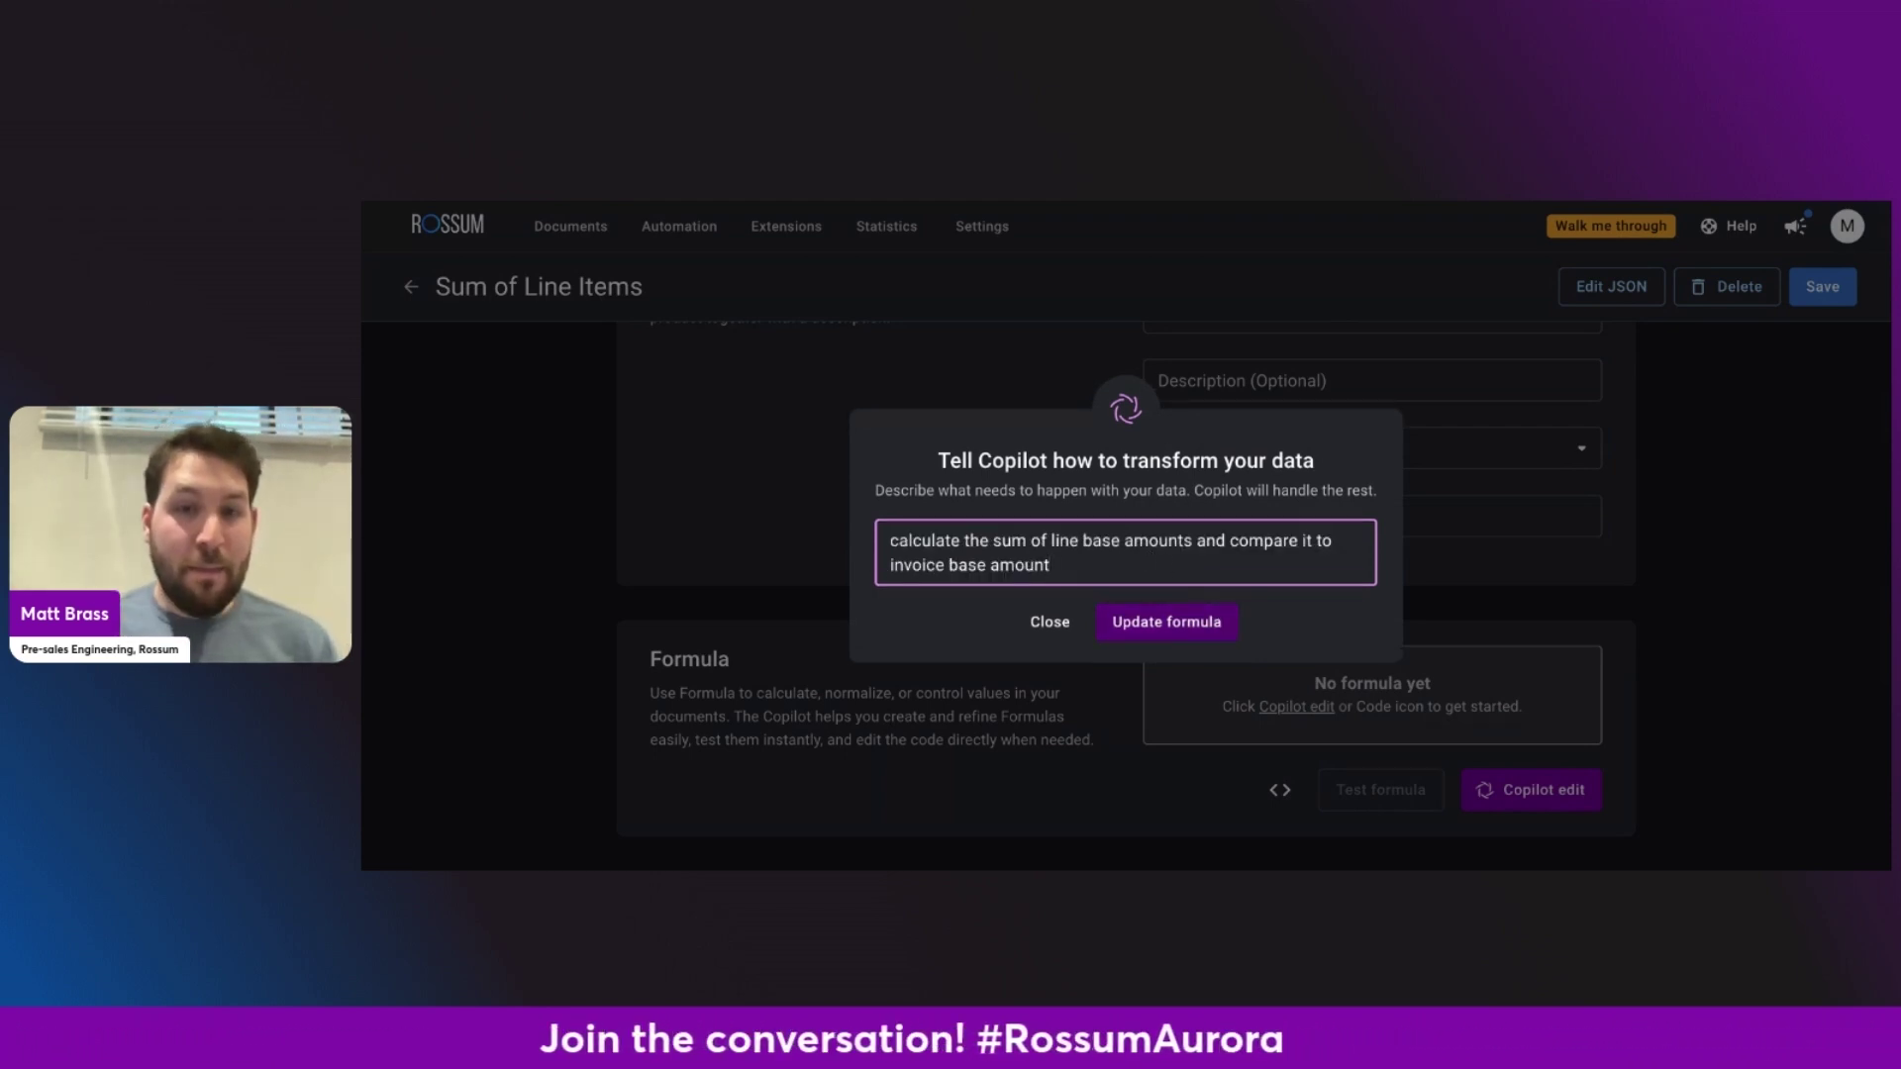
{"action": "left_click", "coordinate": [1162, 626]}
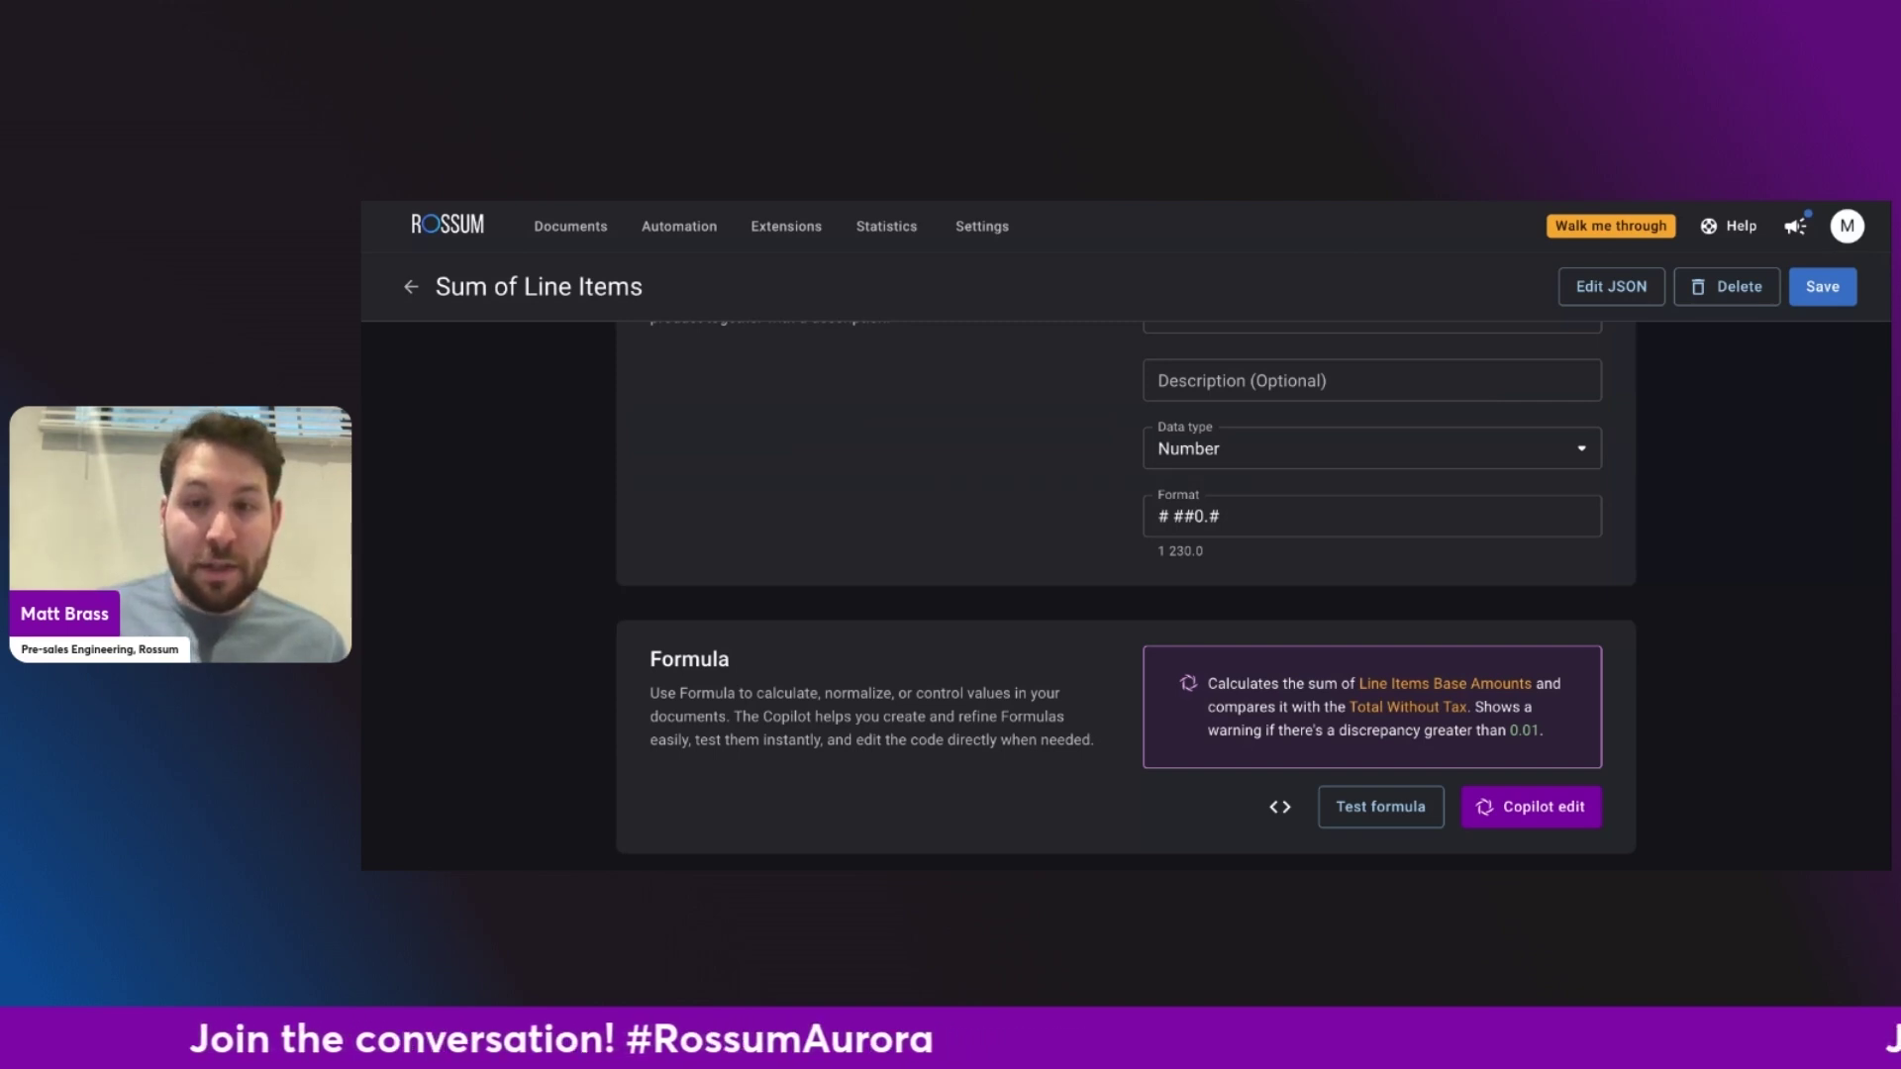
Test the Sum of Line Items formula, check the warnings for one_invoice.pdf and Dombo_invoice.pdf, and save the field.
{"action": "scroll", "coordinate": [1125, 594], "scroll_direction": "down", "scroll_amount": 1}
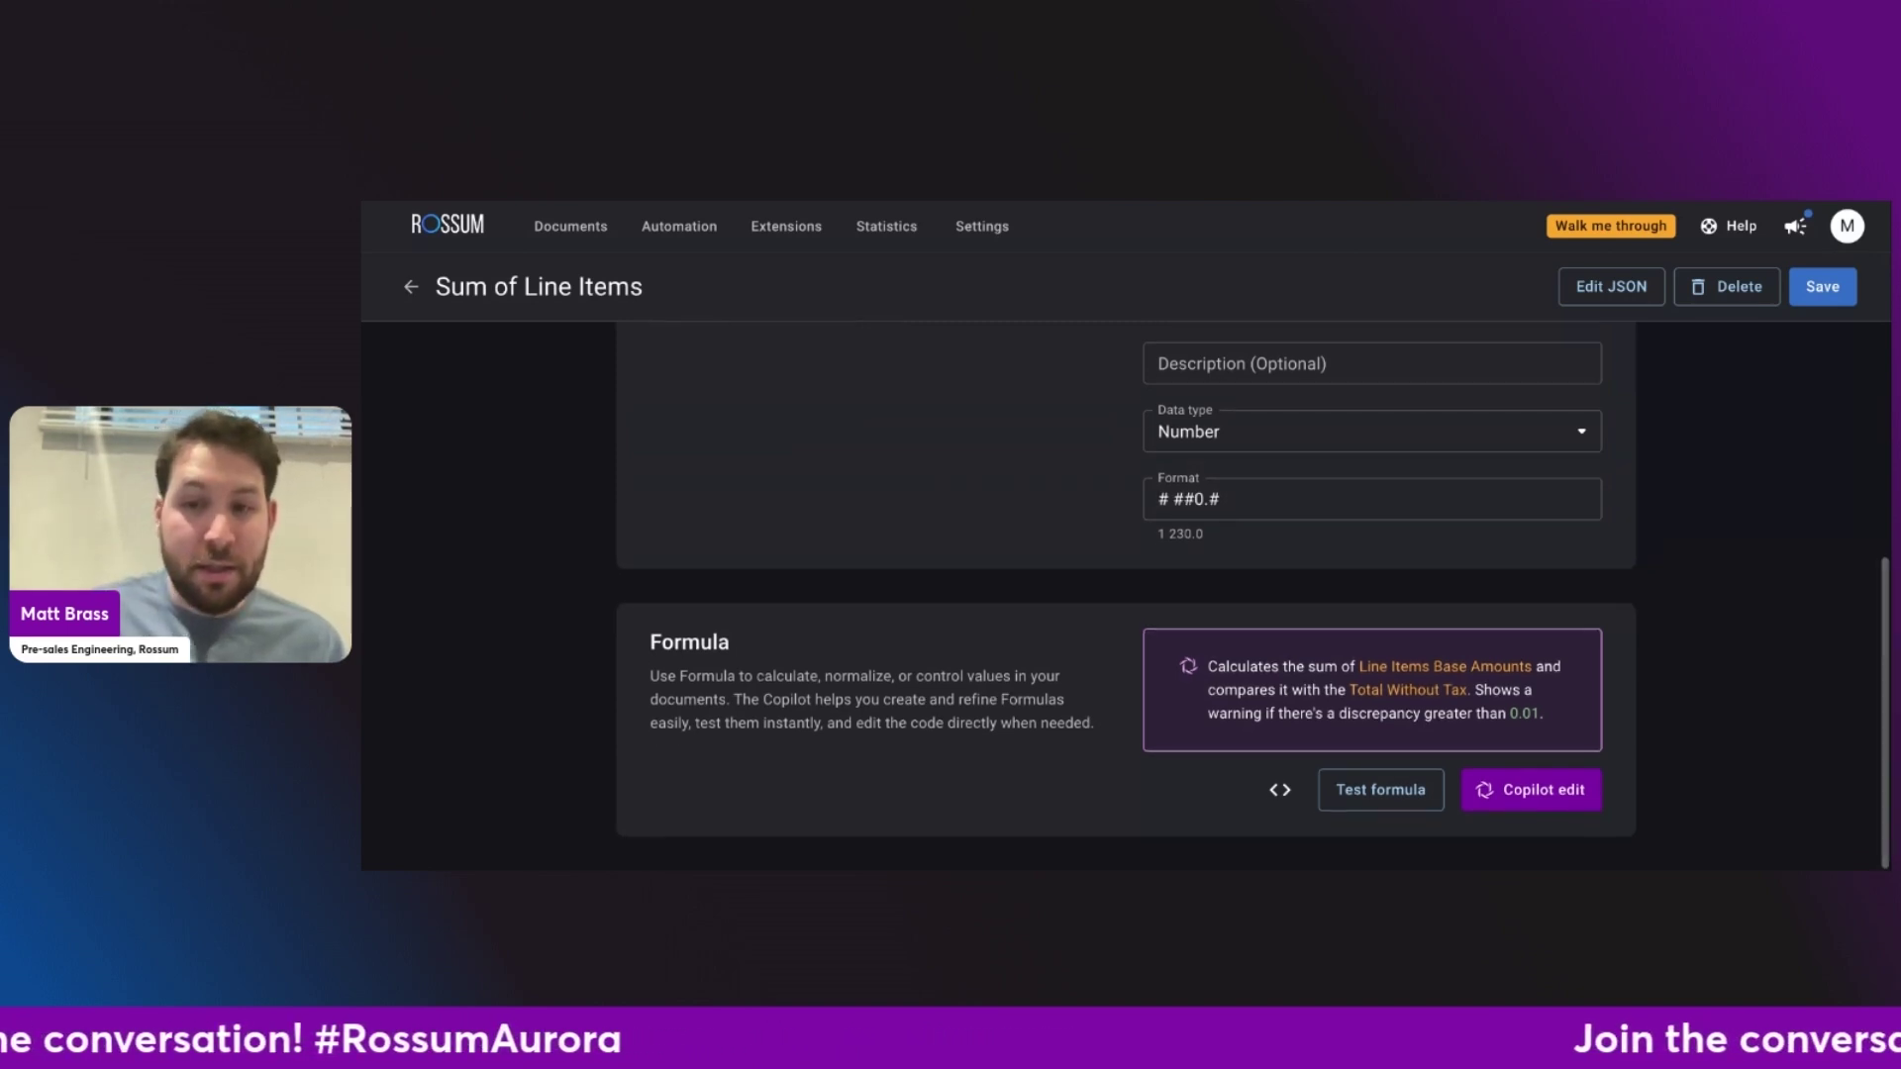
{"action": "left_click", "coordinate": [1366, 789]}
{"action": "scroll", "coordinate": [1354, 789], "scroll_direction": "down", "scroll_amount": 2}
{"action": "scroll", "coordinate": [1354, 782], "scroll_direction": "down", "scroll_amount": 1}
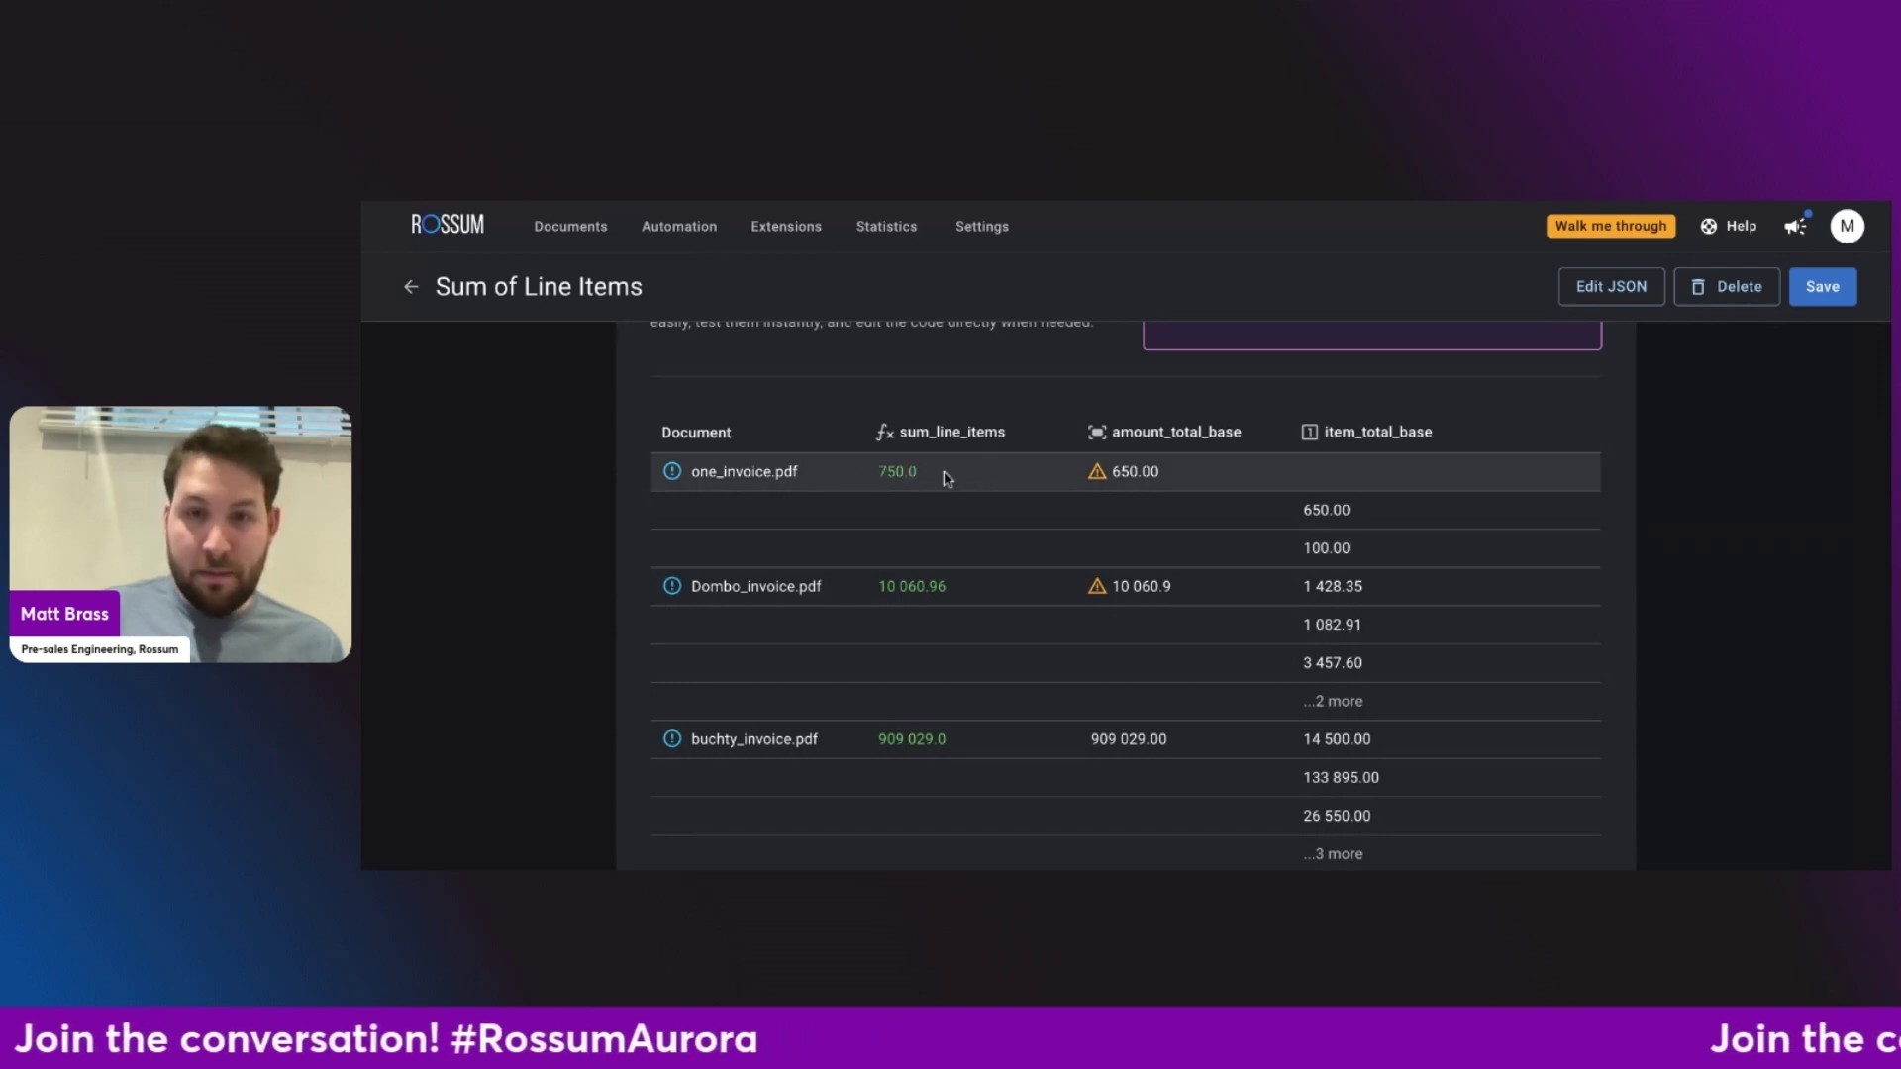
{"action": "mouse_move", "coordinate": [1100, 482]}
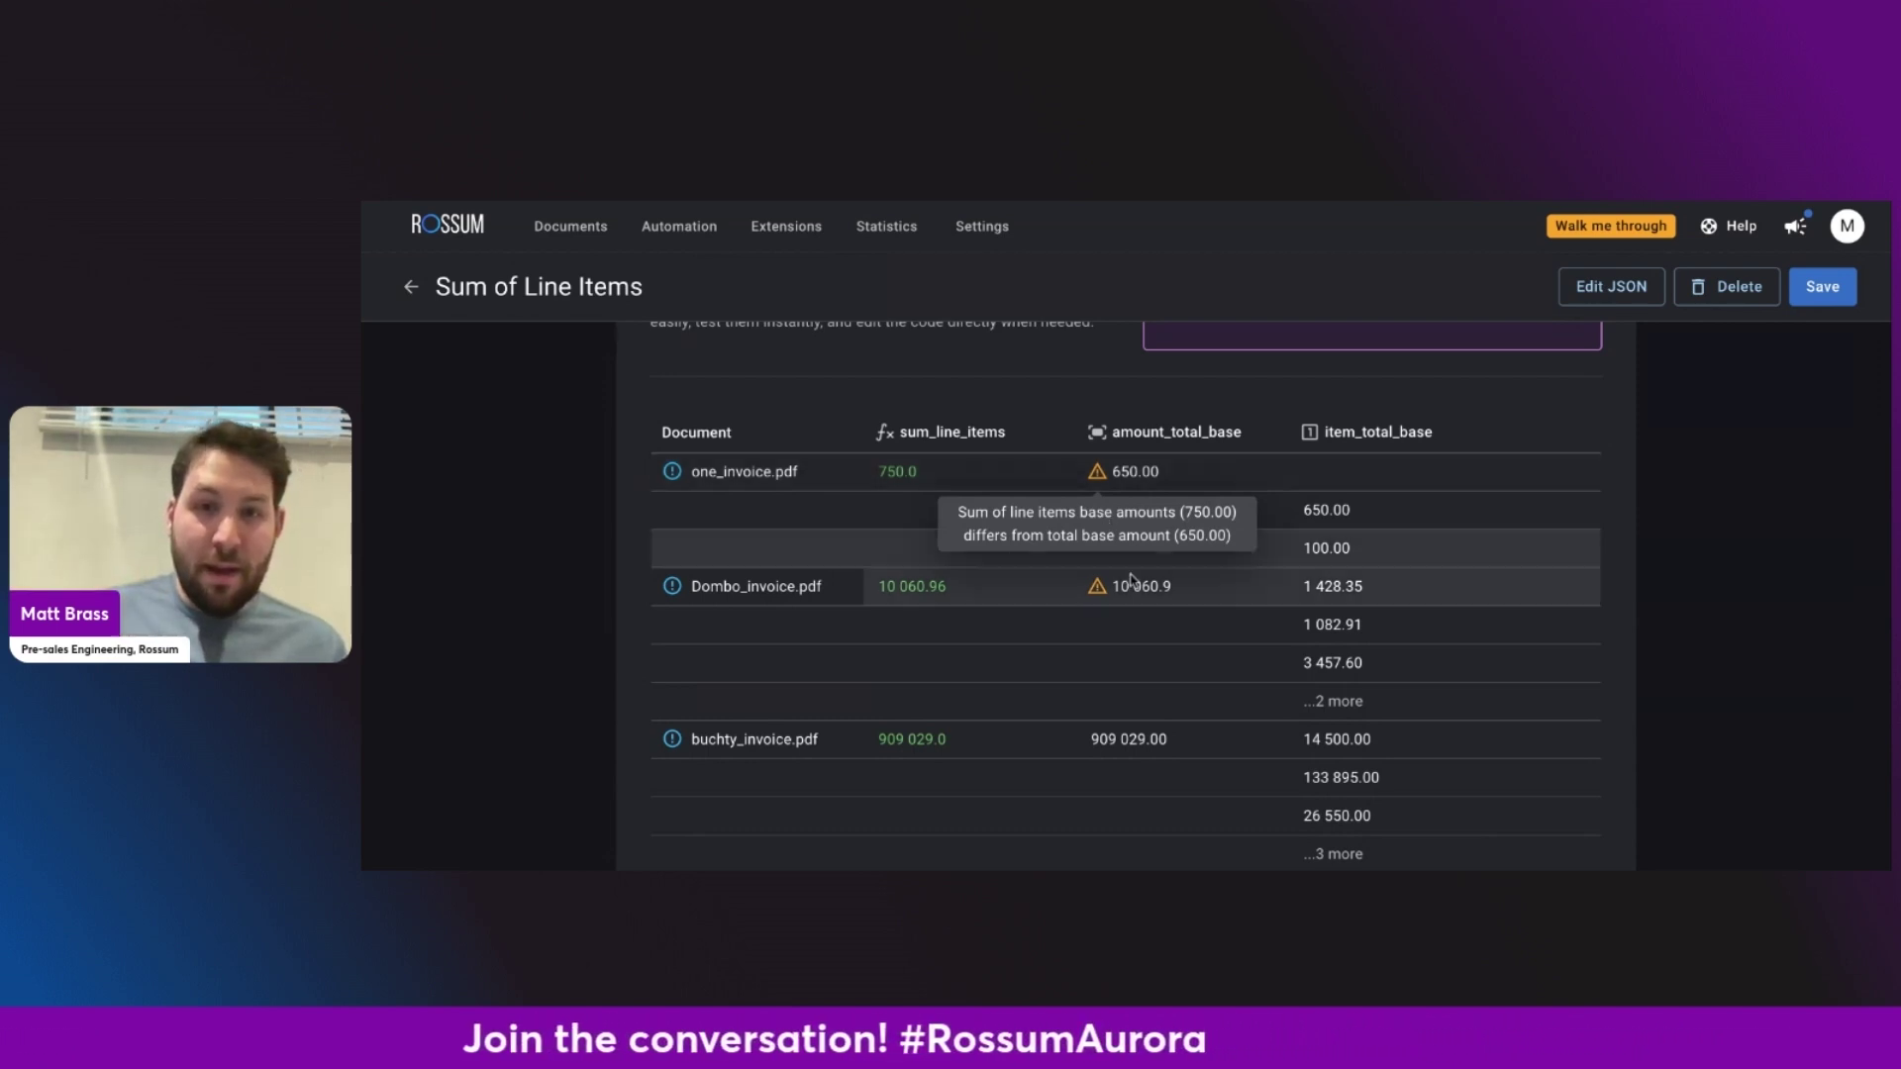
{"action": "mouse_move", "coordinate": [1099, 588]}
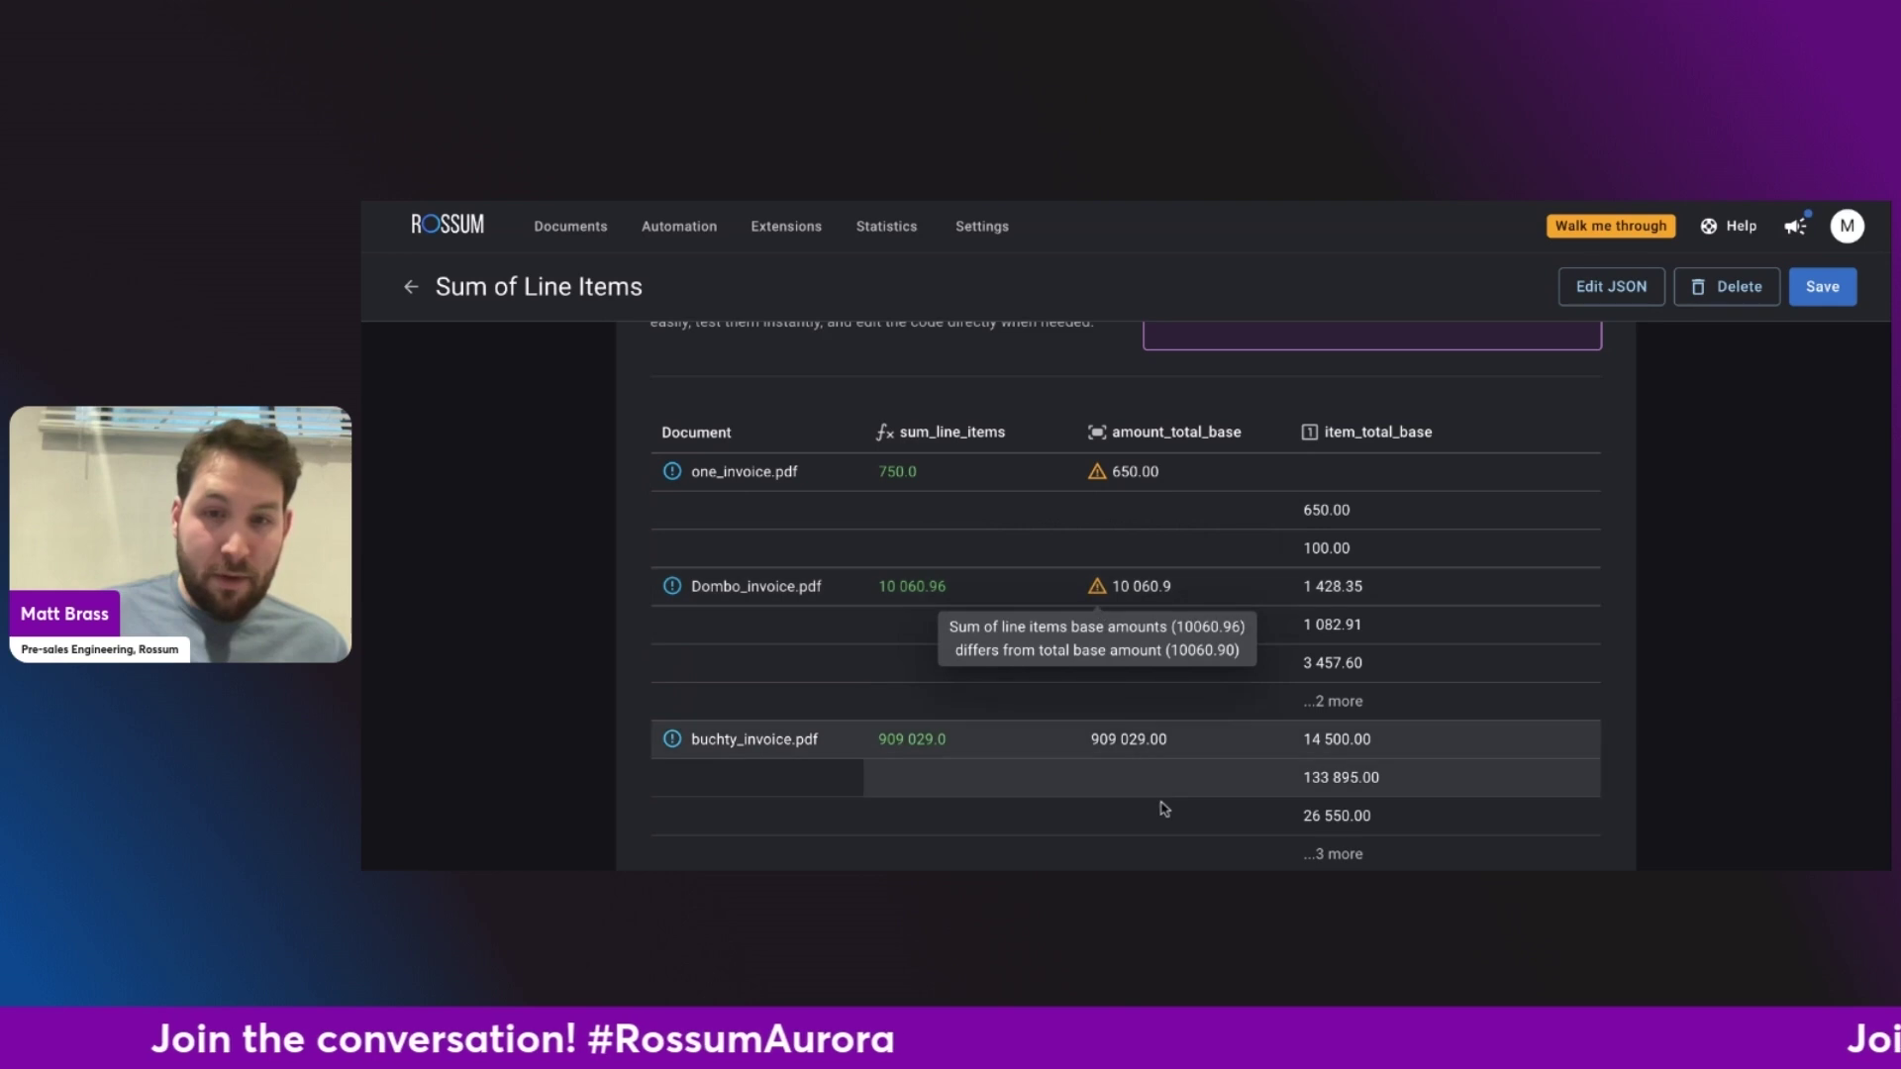
{"action": "left_click", "coordinate": [1826, 289]}
{"action": "scroll", "coordinate": [961, 366], "scroll_direction": "up", "scroll_amount": 15}
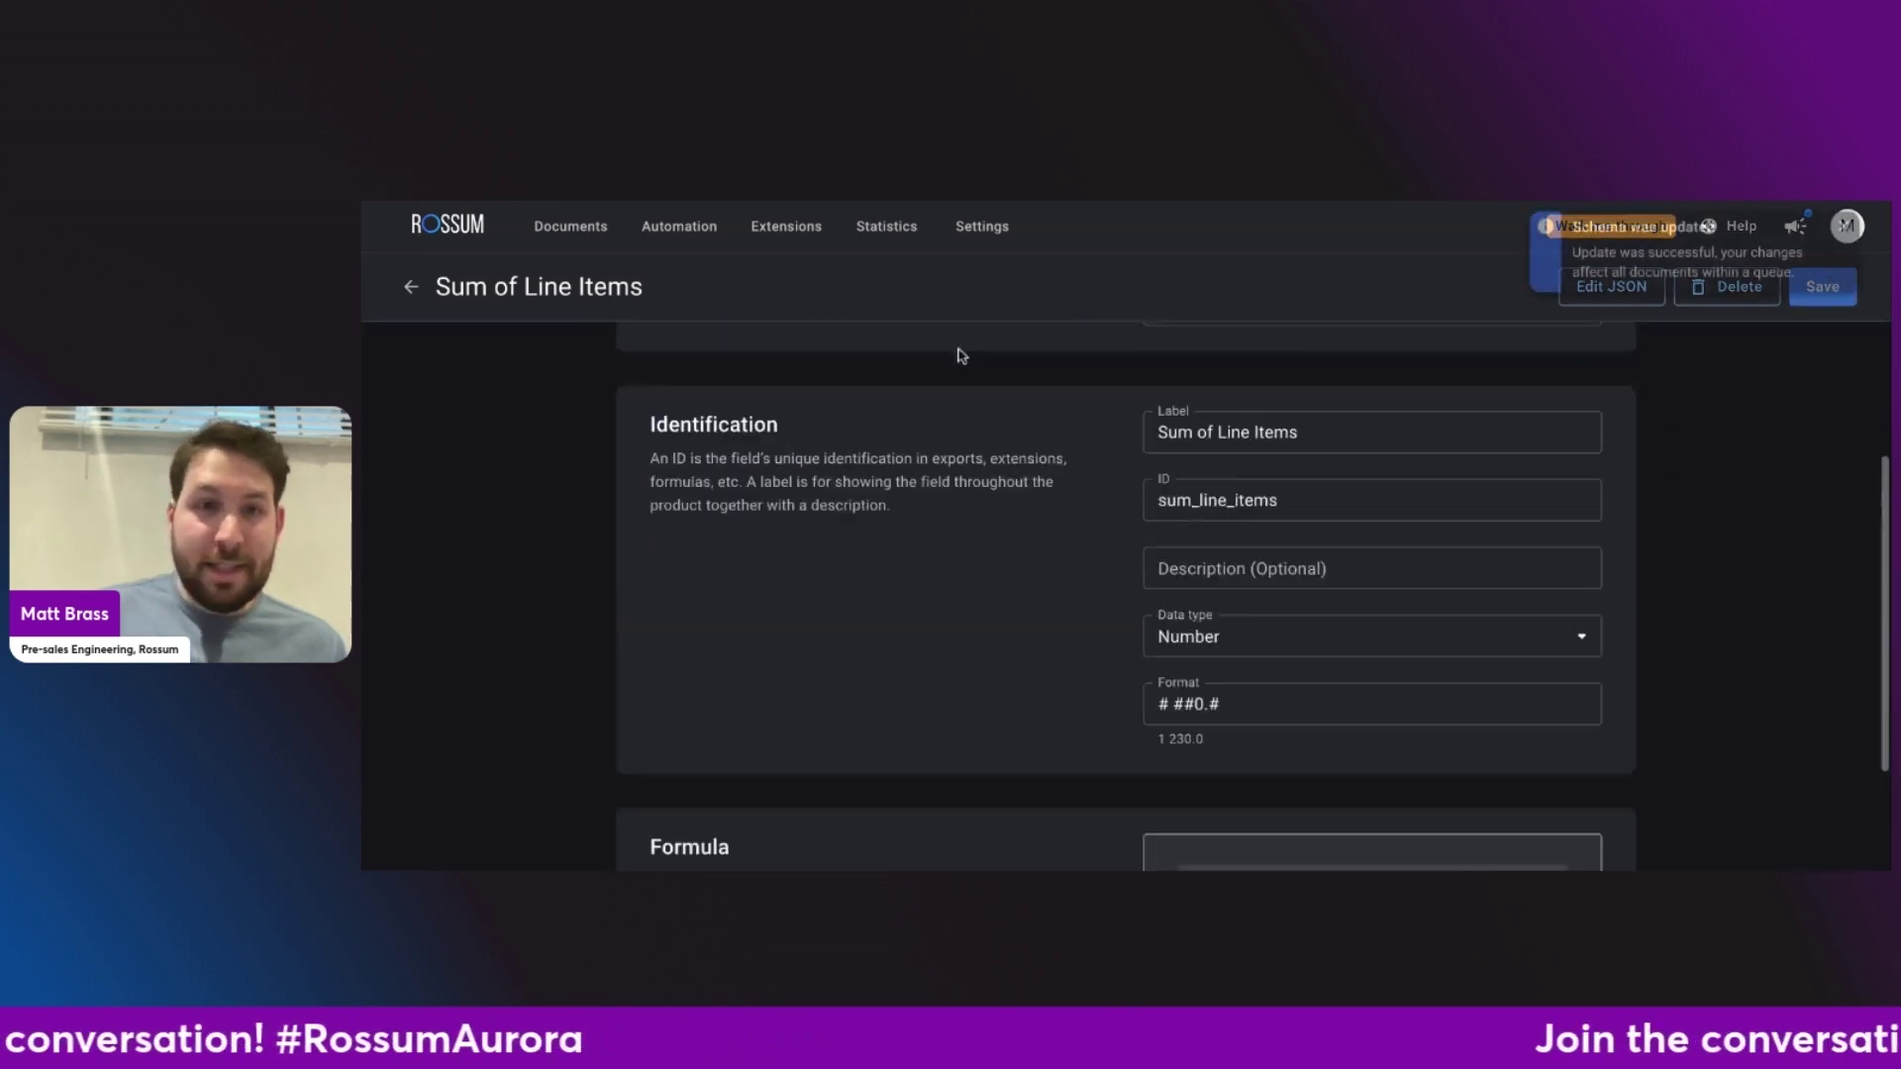
Open Infonet_invoice.pdf from the Tax Invoices documents to review and examine its Transformations and Validations values.
{"action": "left_click", "coordinate": [557, 230]}
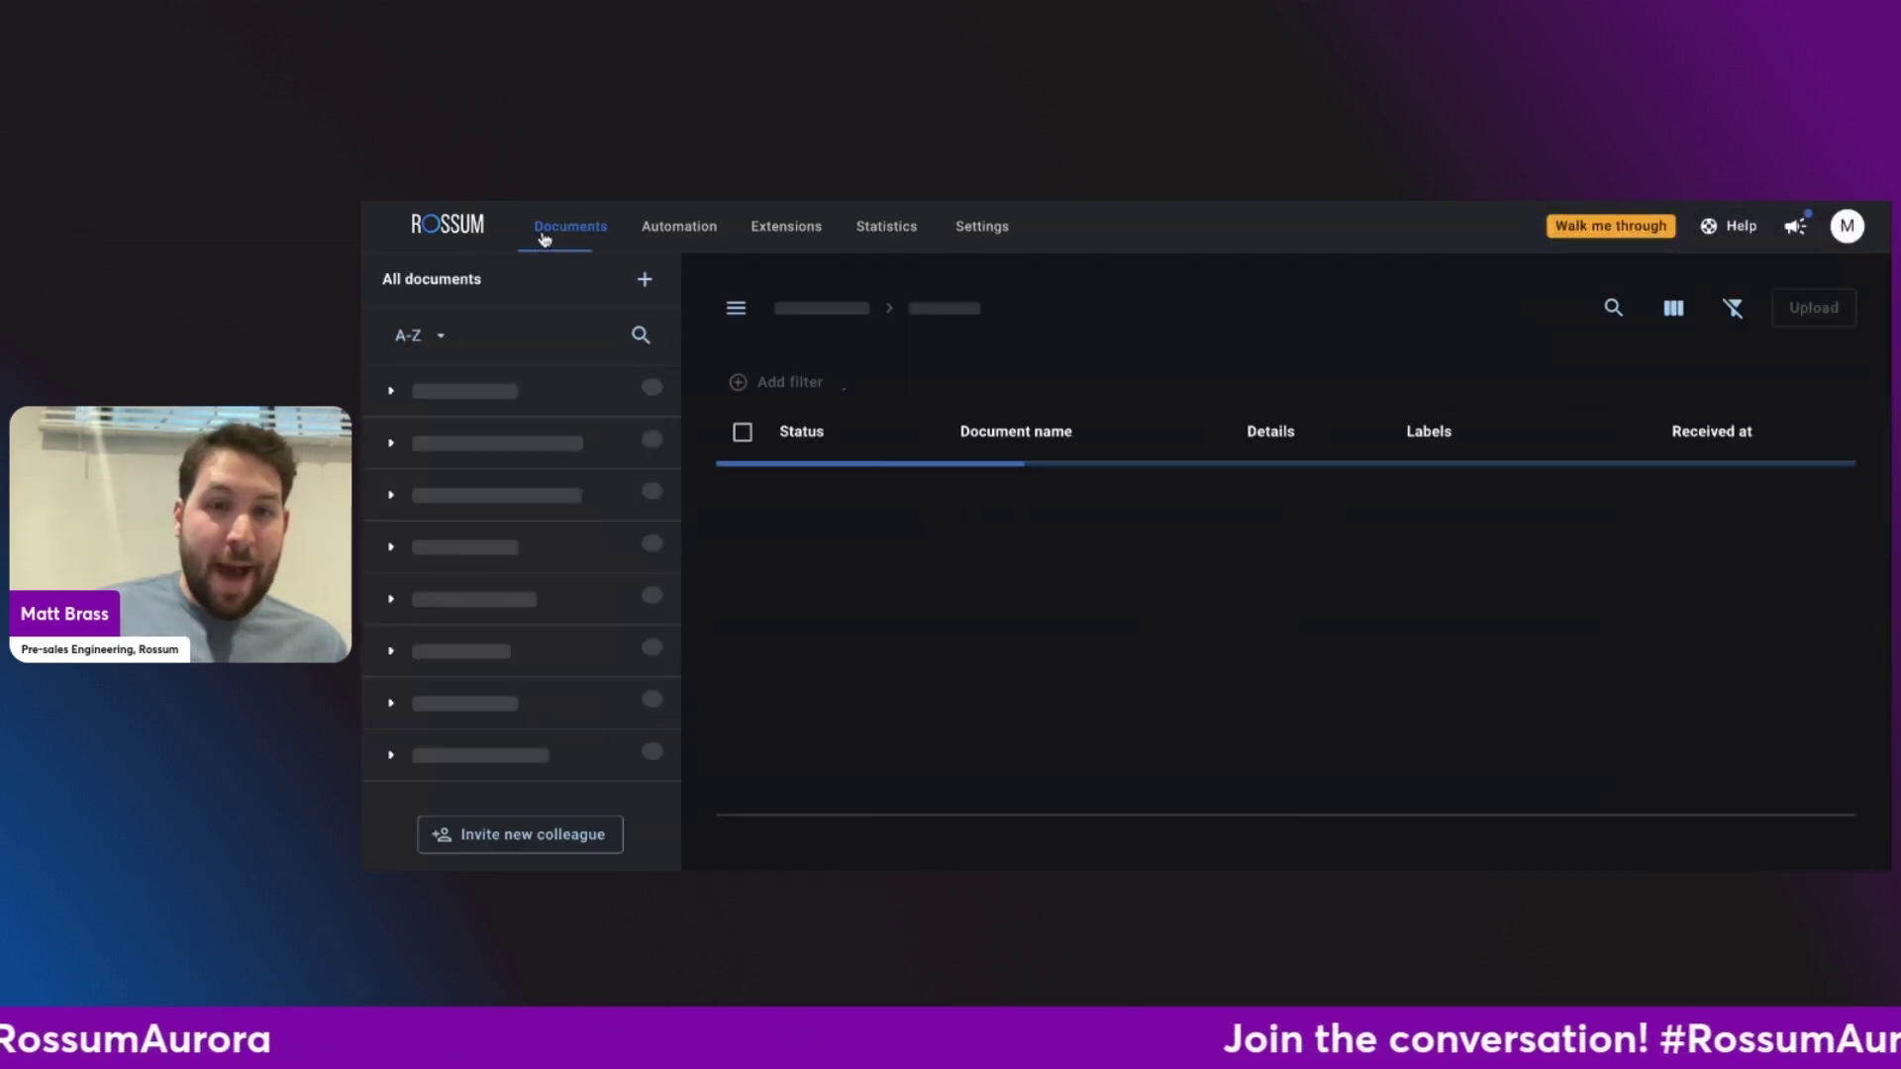
{"action": "mouse_move", "coordinate": [1031, 622]}
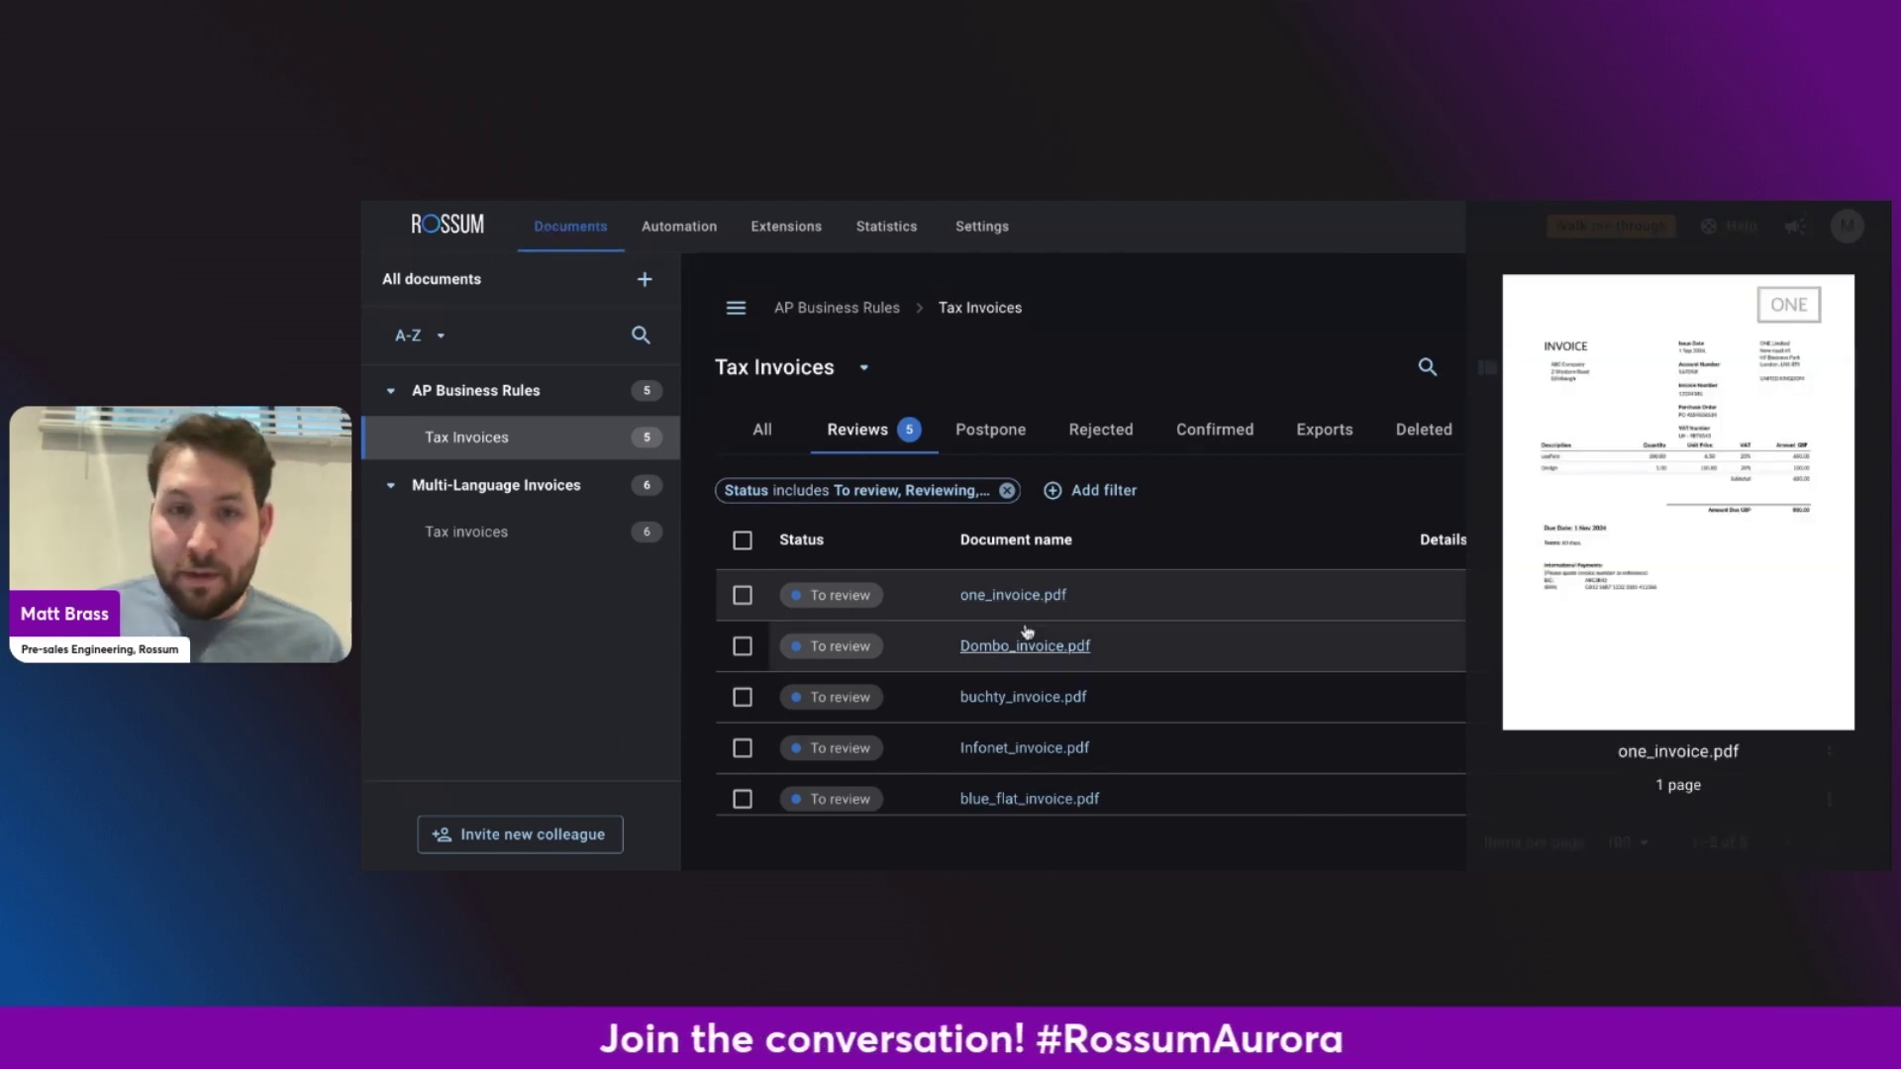
{"action": "mouse_move", "coordinate": [1020, 701]}
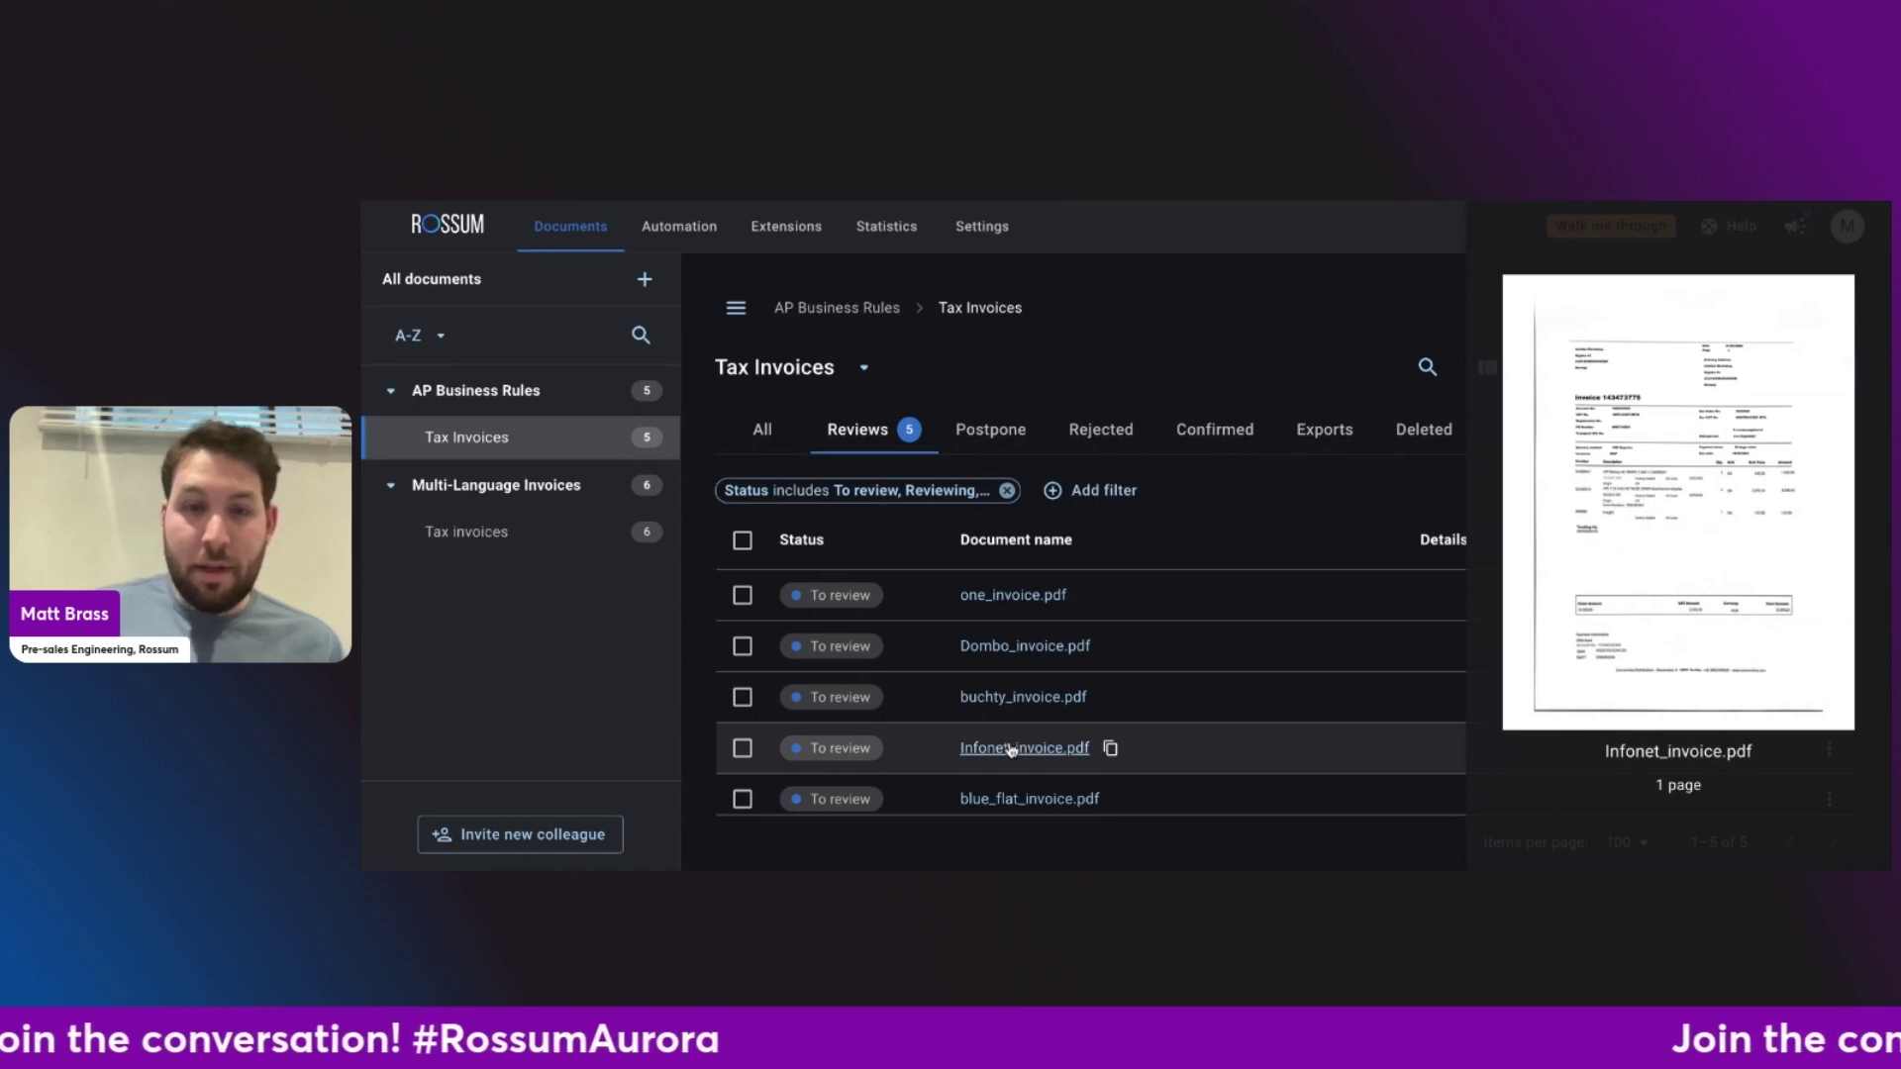
{"action": "left_click", "coordinate": [1010, 750]}
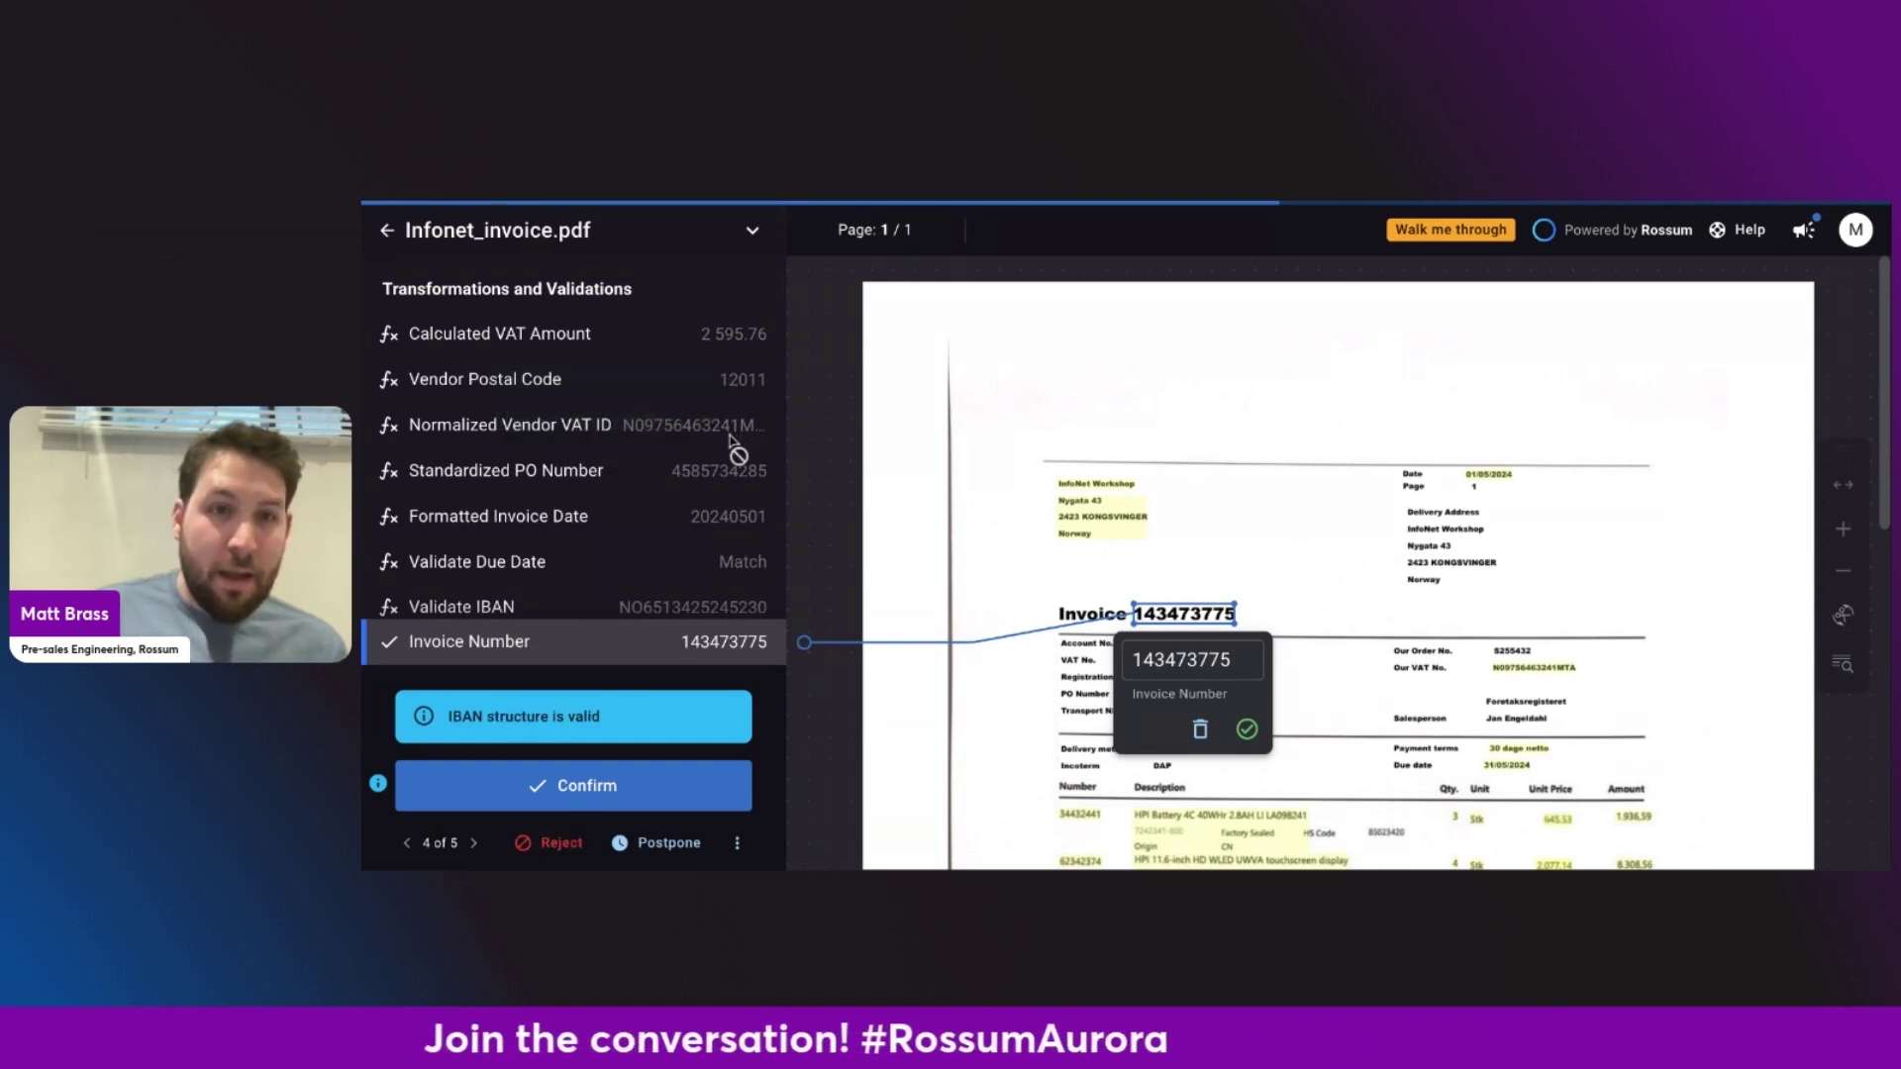
{"action": "scroll", "coordinate": [733, 443], "scroll_direction": "down", "scroll_amount": 1}
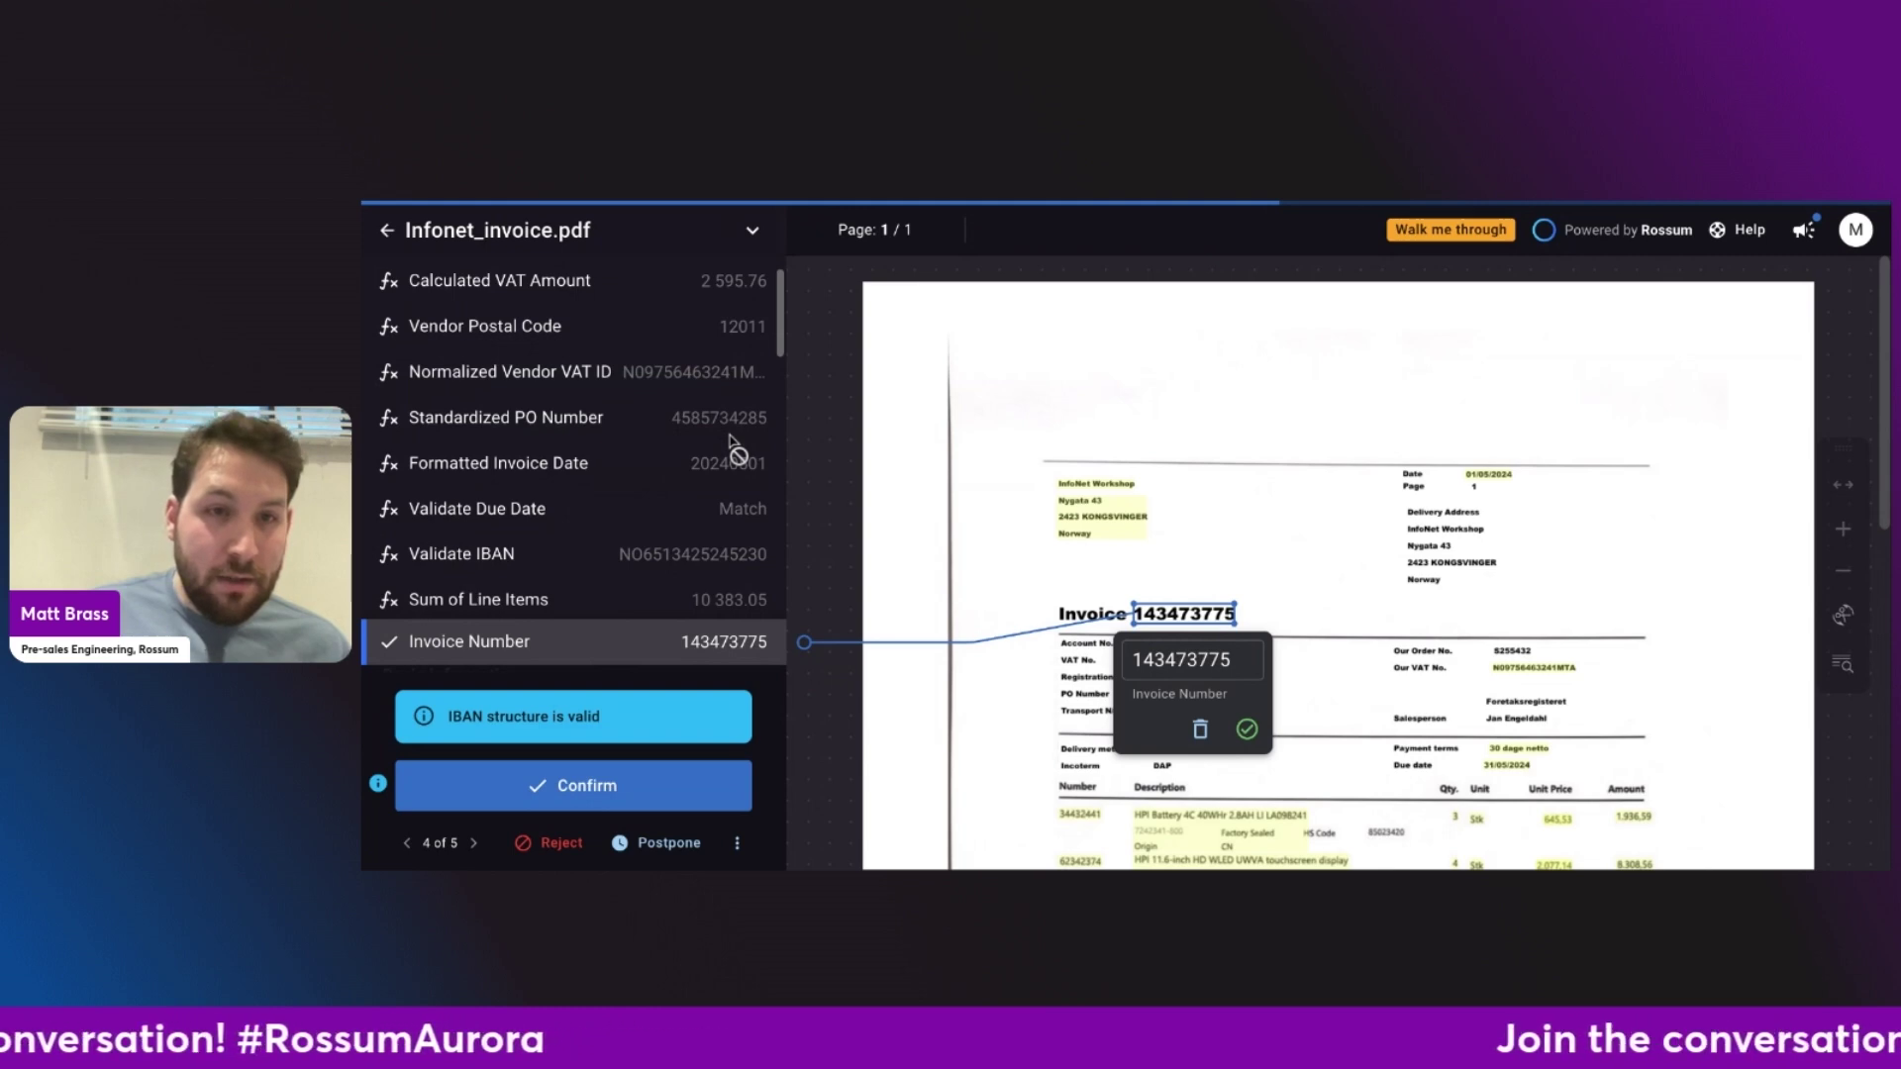
{"action": "scroll", "coordinate": [732, 445], "scroll_direction": "down", "scroll_amount": 1}
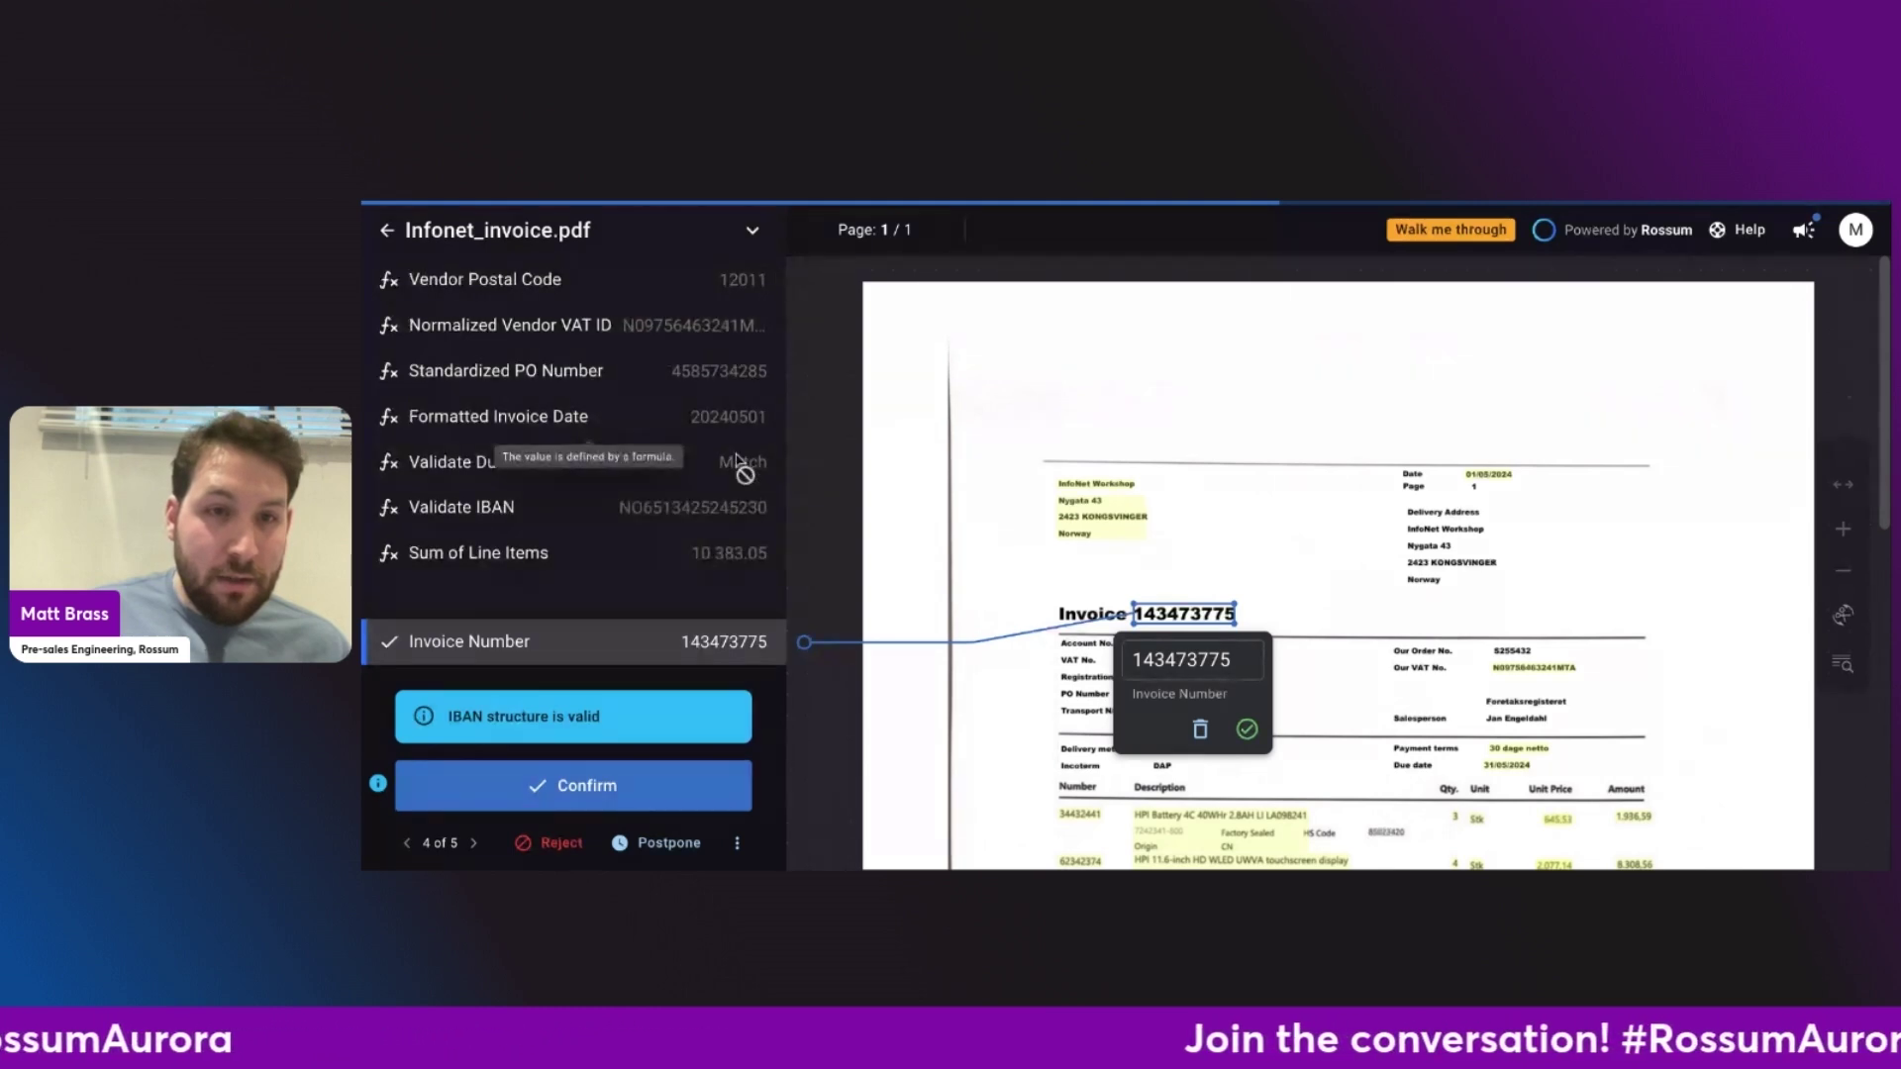